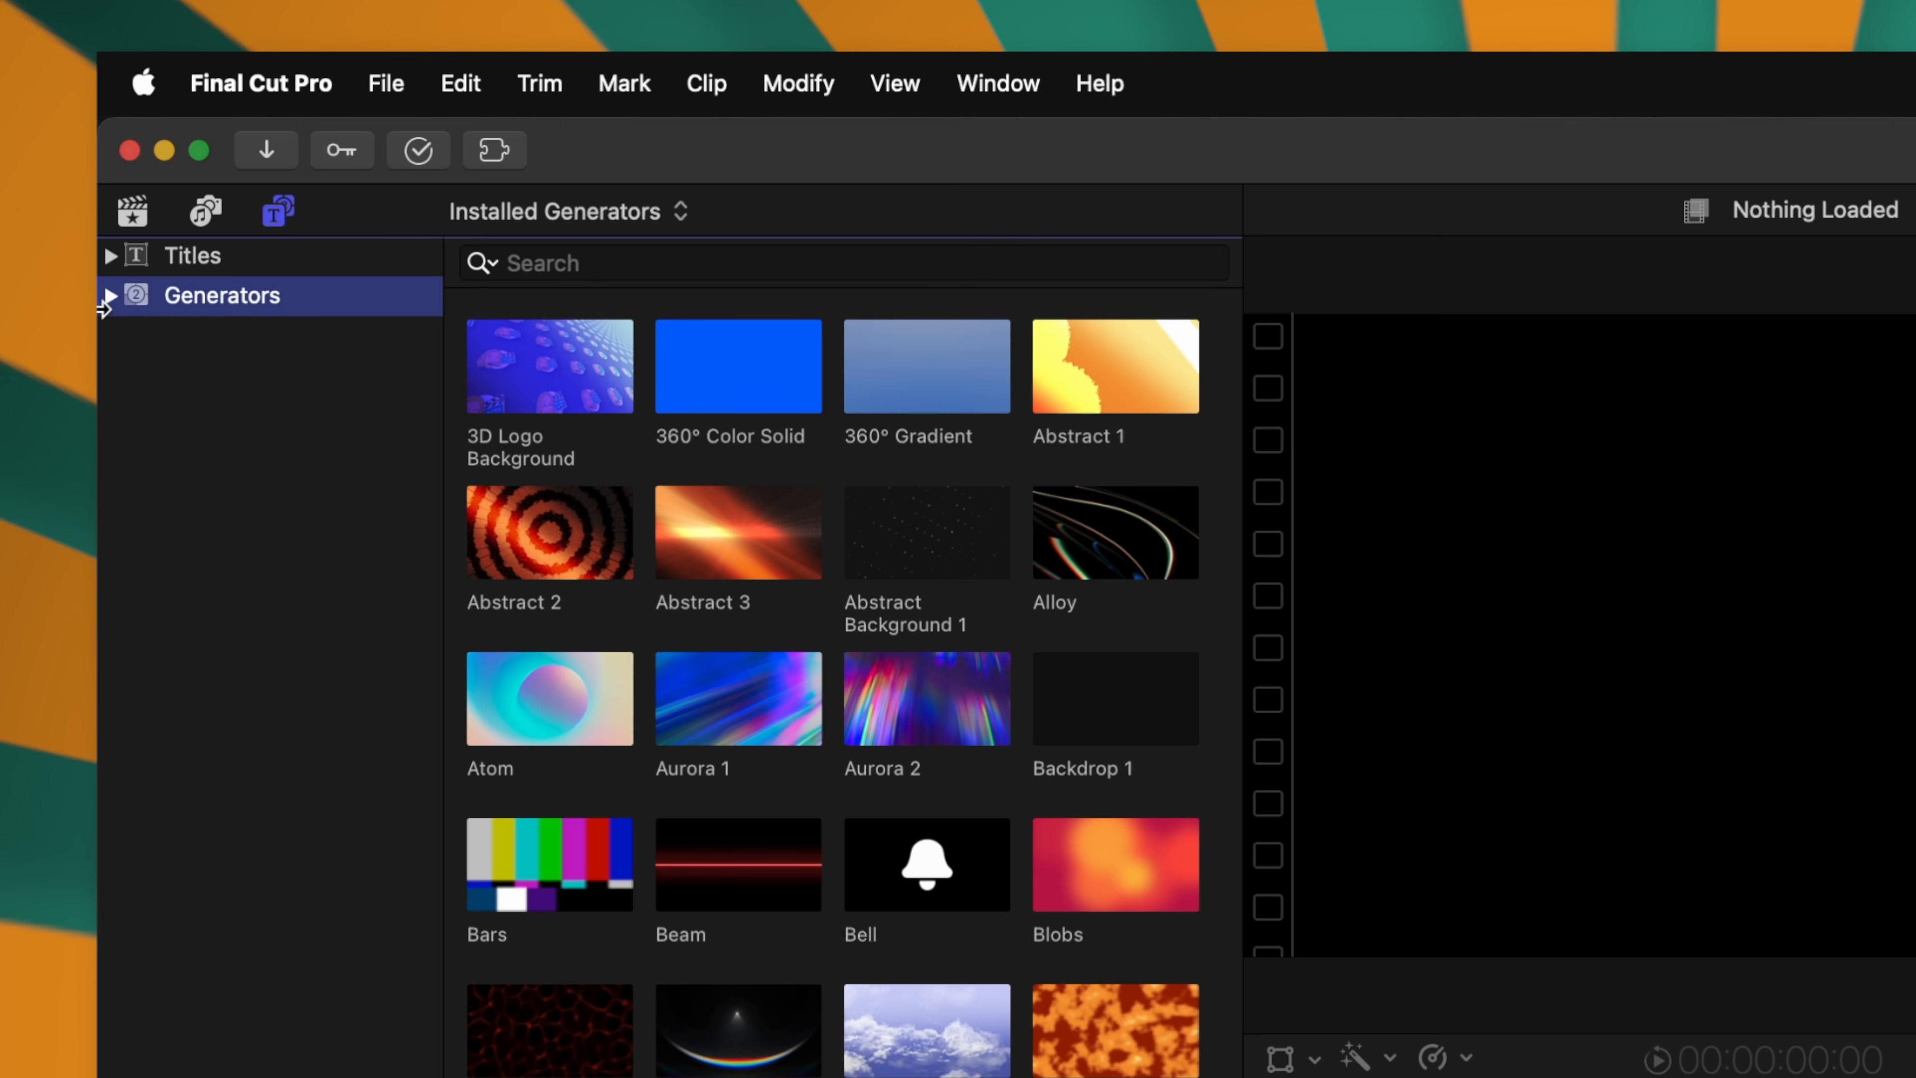
Add the Drifting generator from the Backgrounds category to the start of the timeline.
left_click(110, 294)
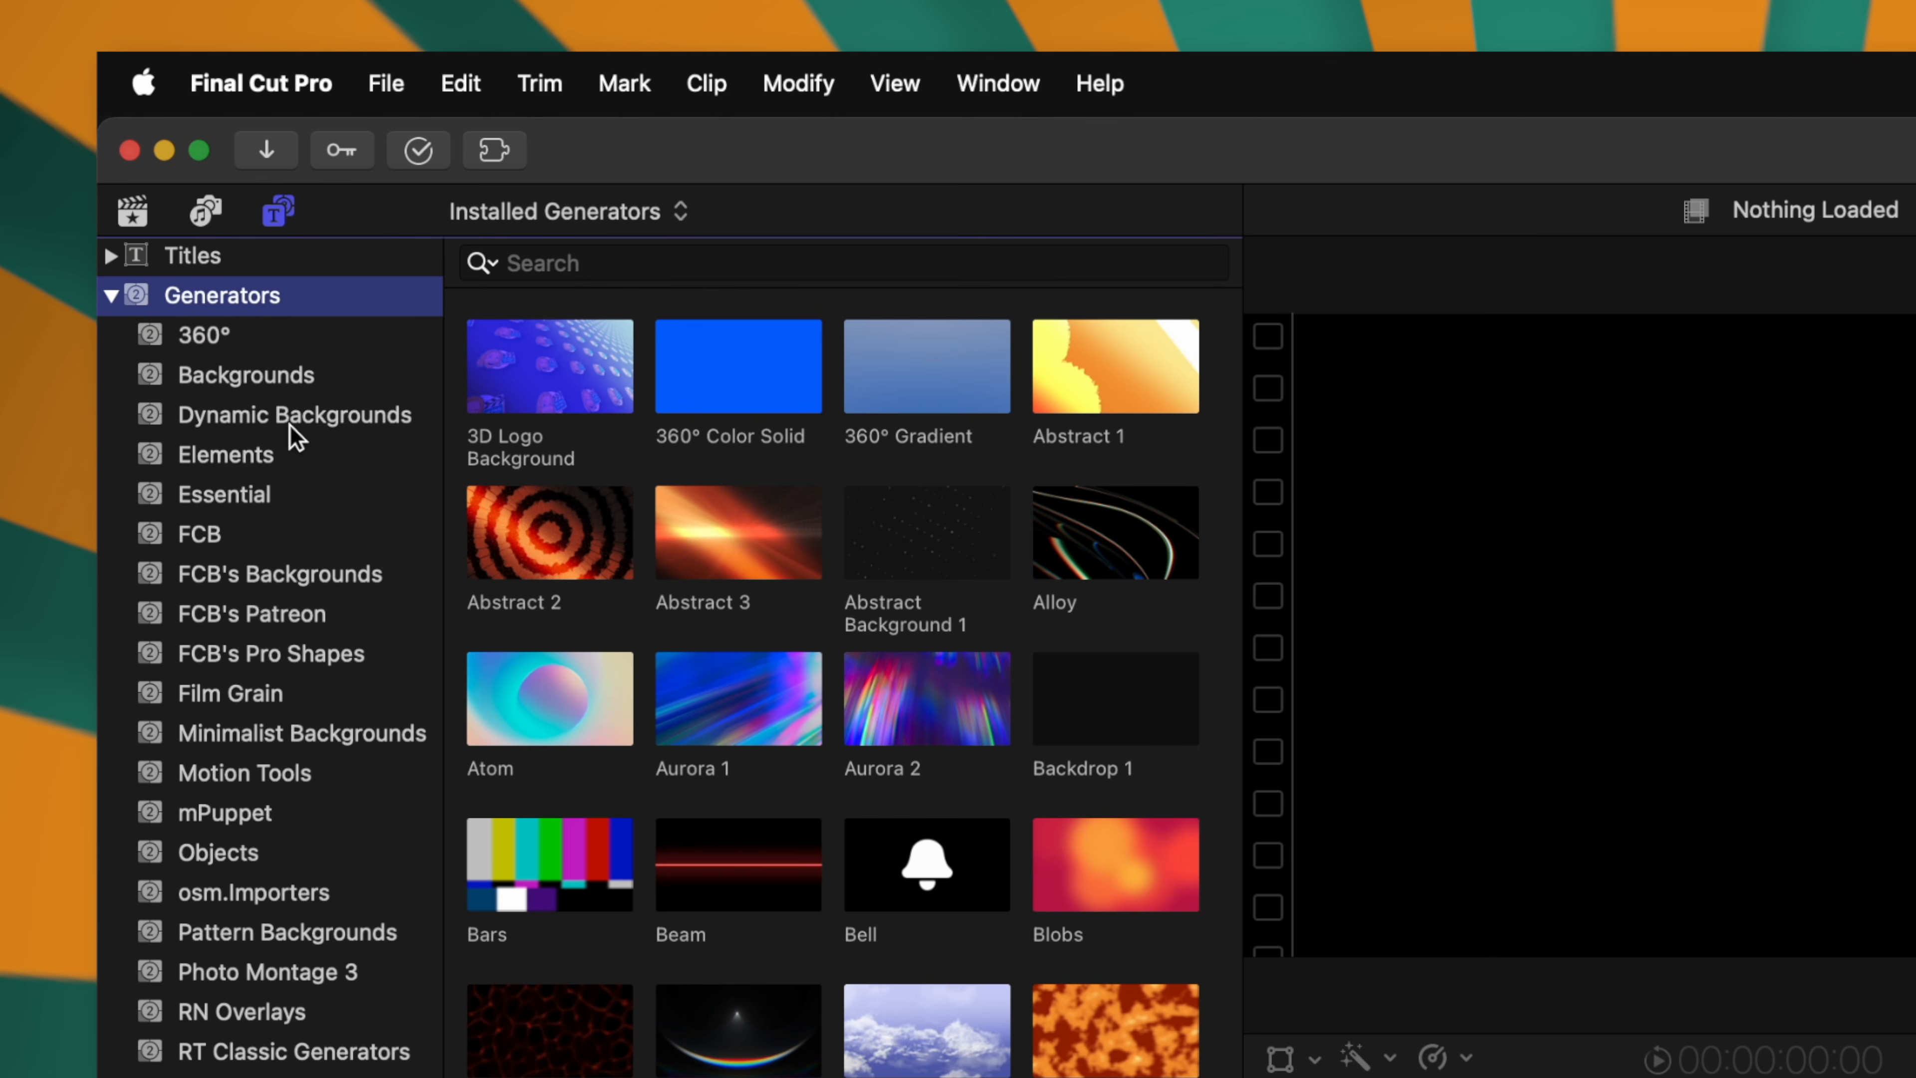
left_click(252, 386)
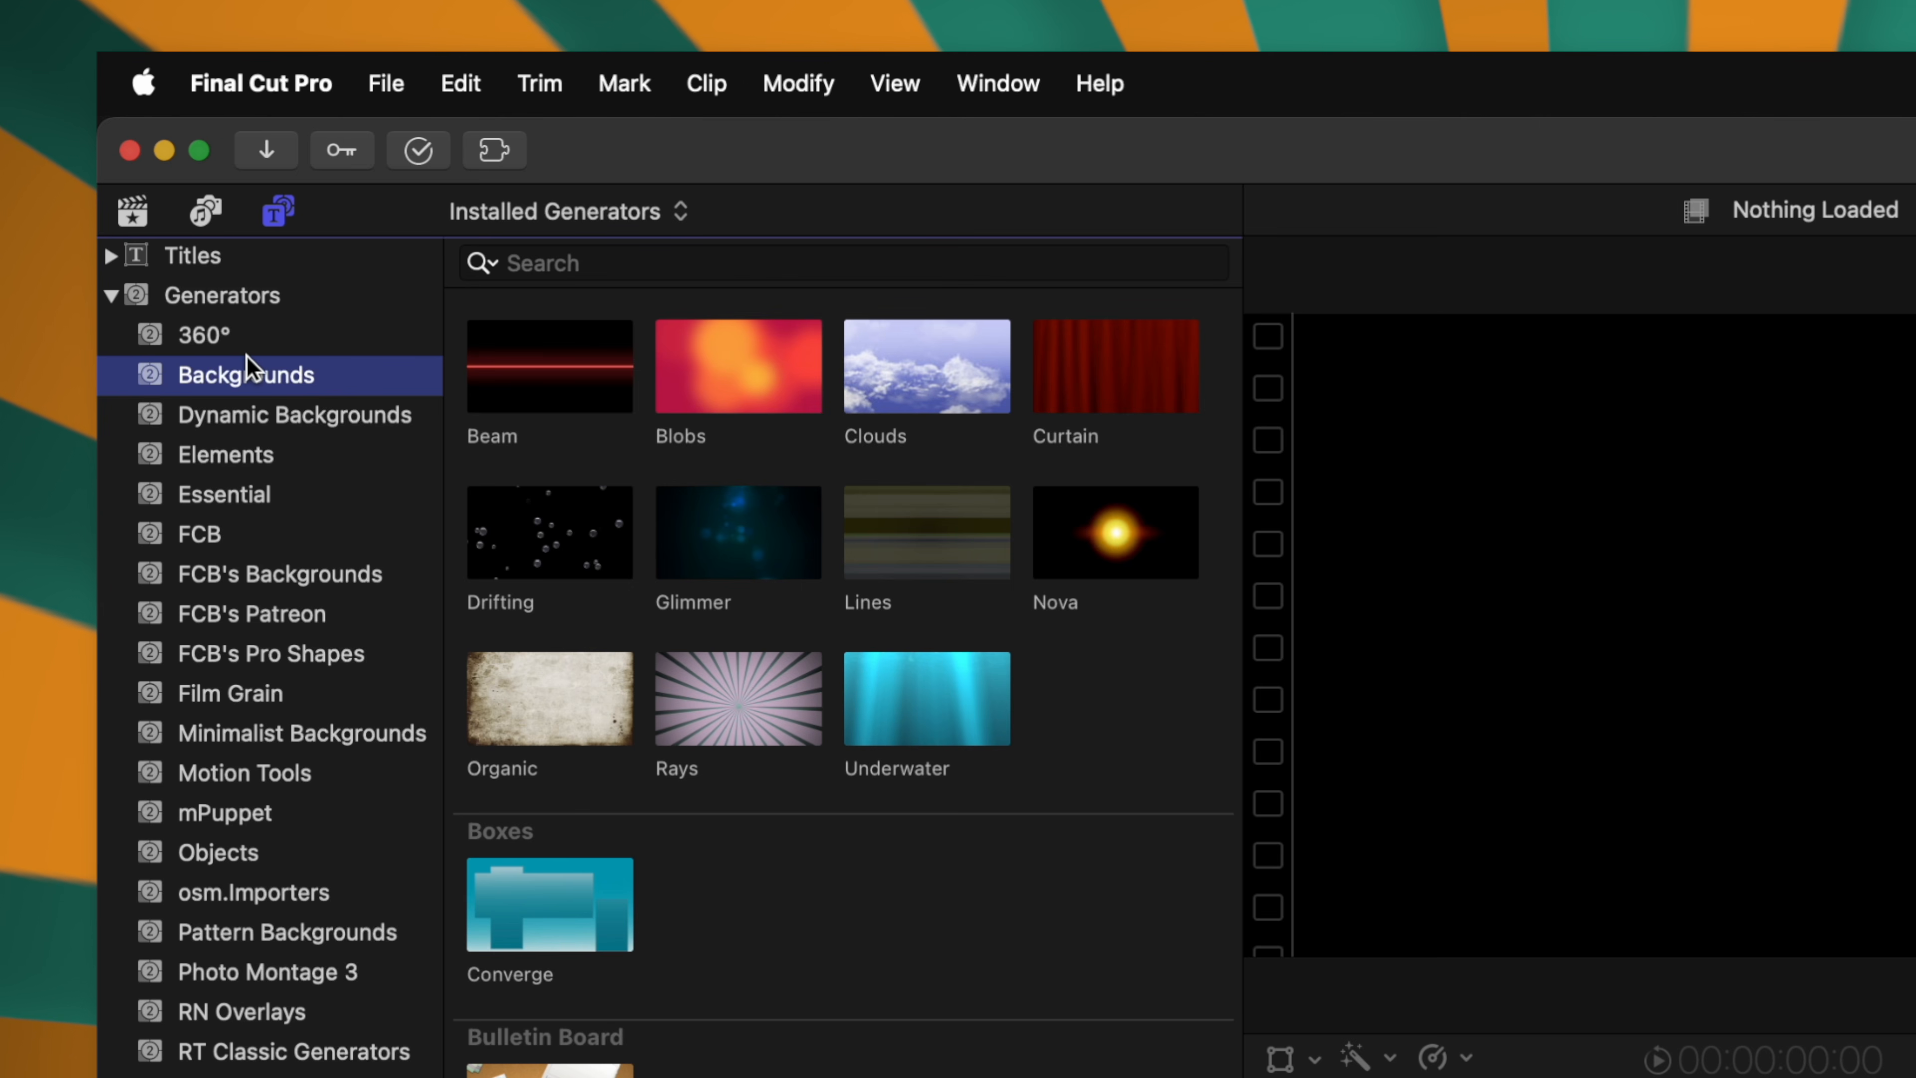
scroll(727, 805, "down", 15)
scroll(736, 809, "up", 15)
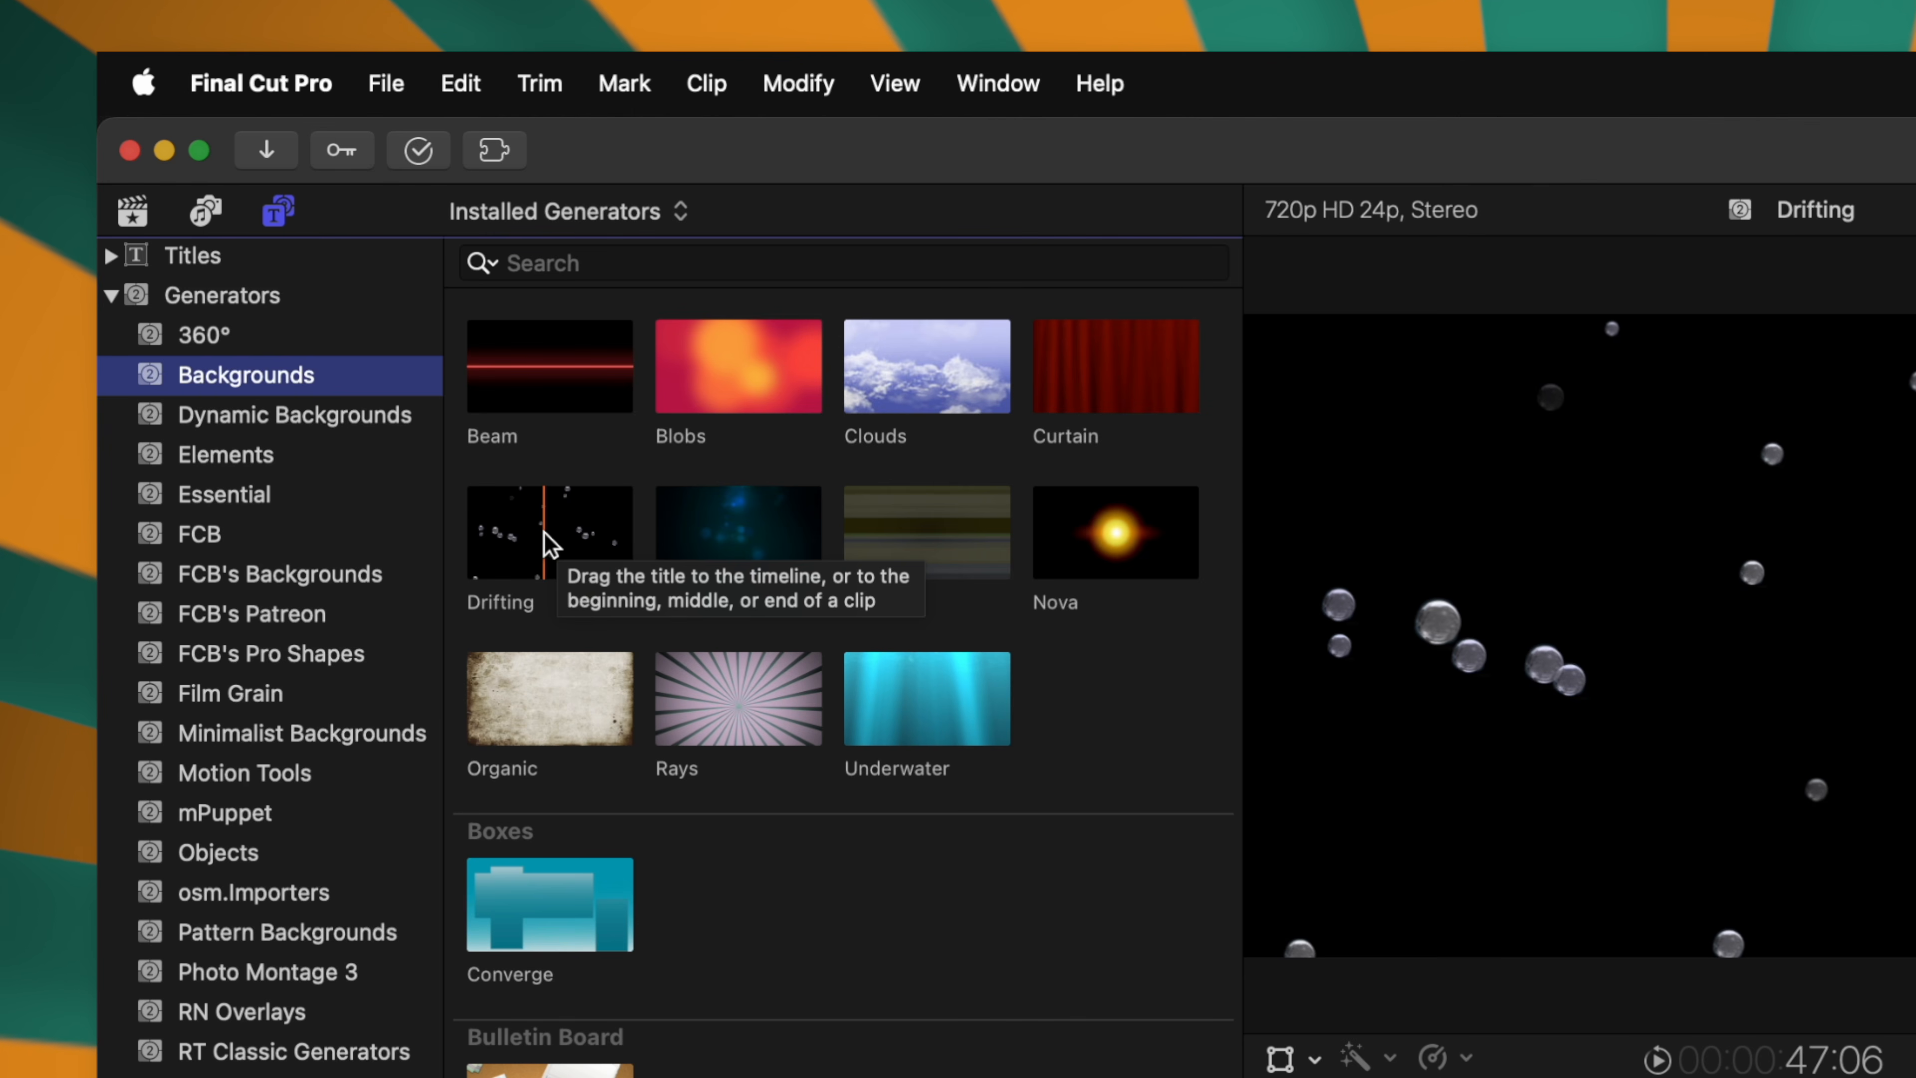
left_click(548, 541)
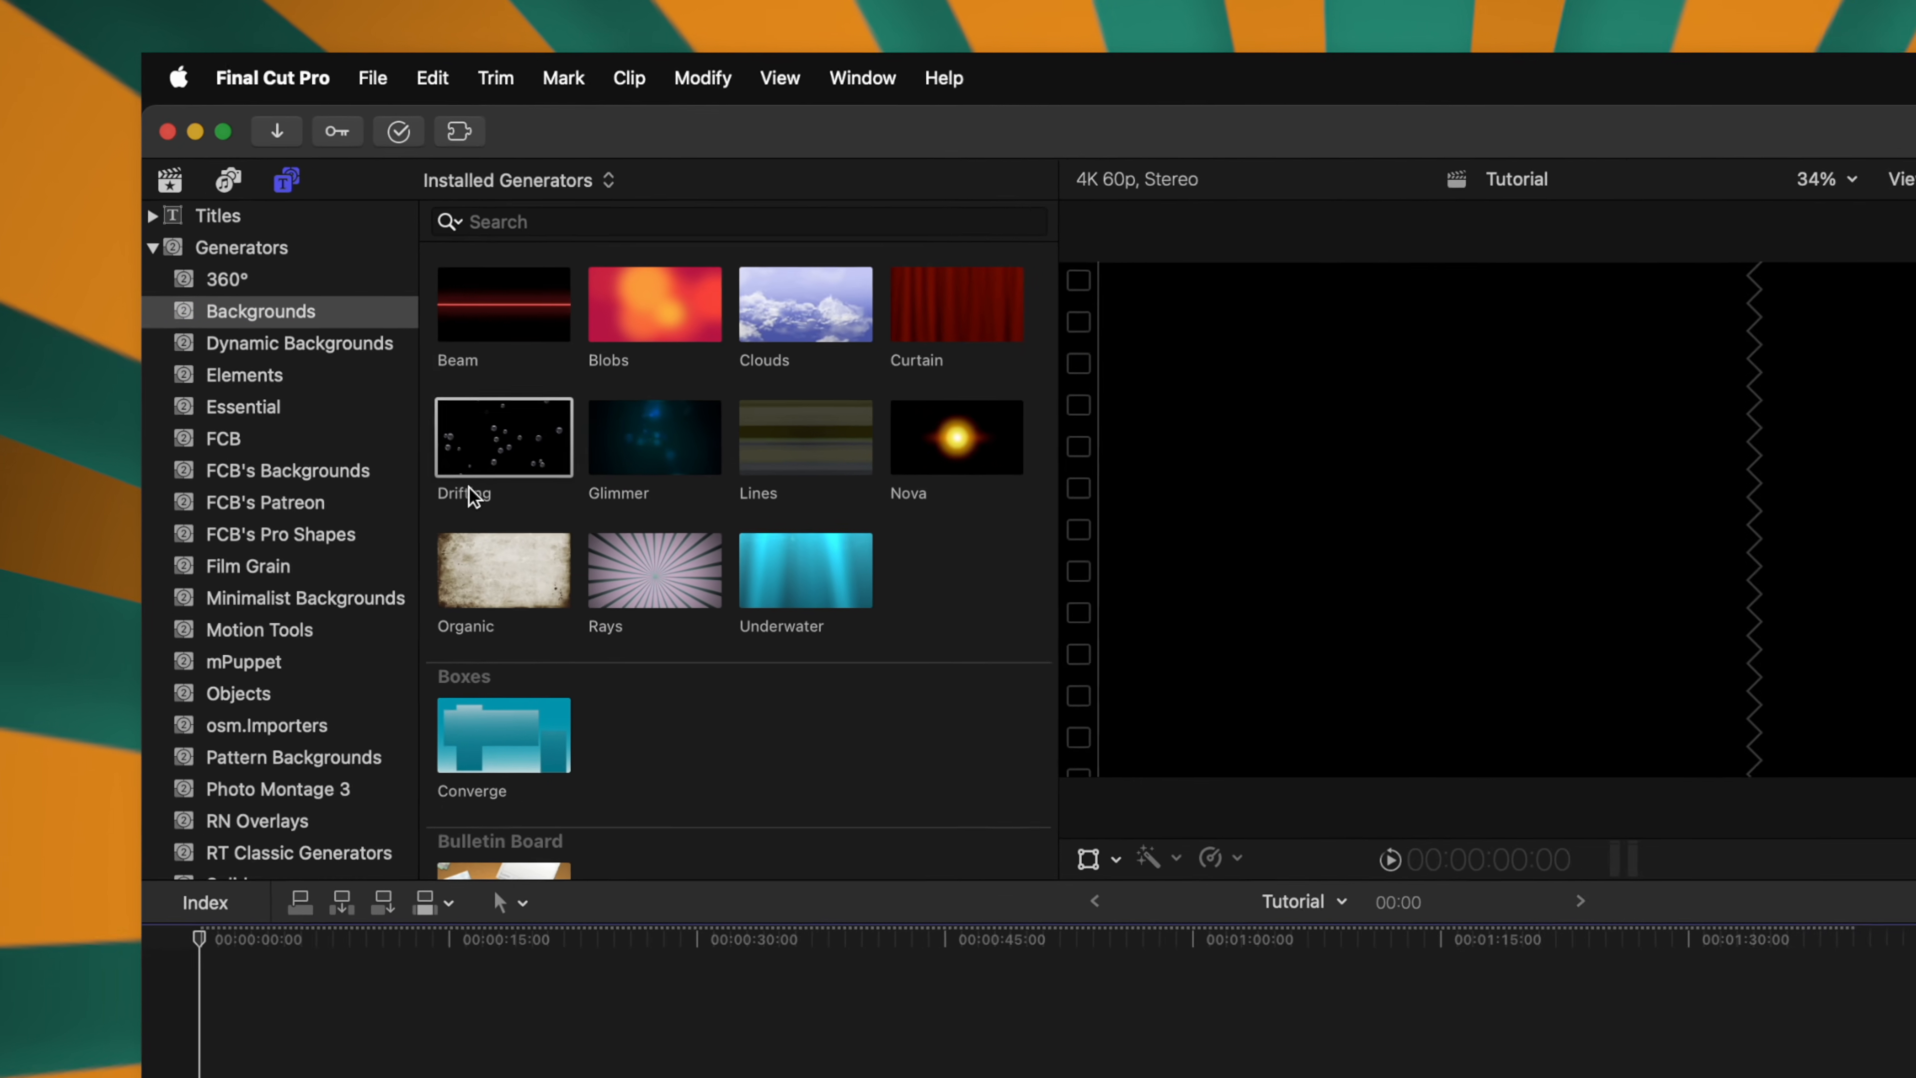
left_click_drag(514, 559, 271, 826)
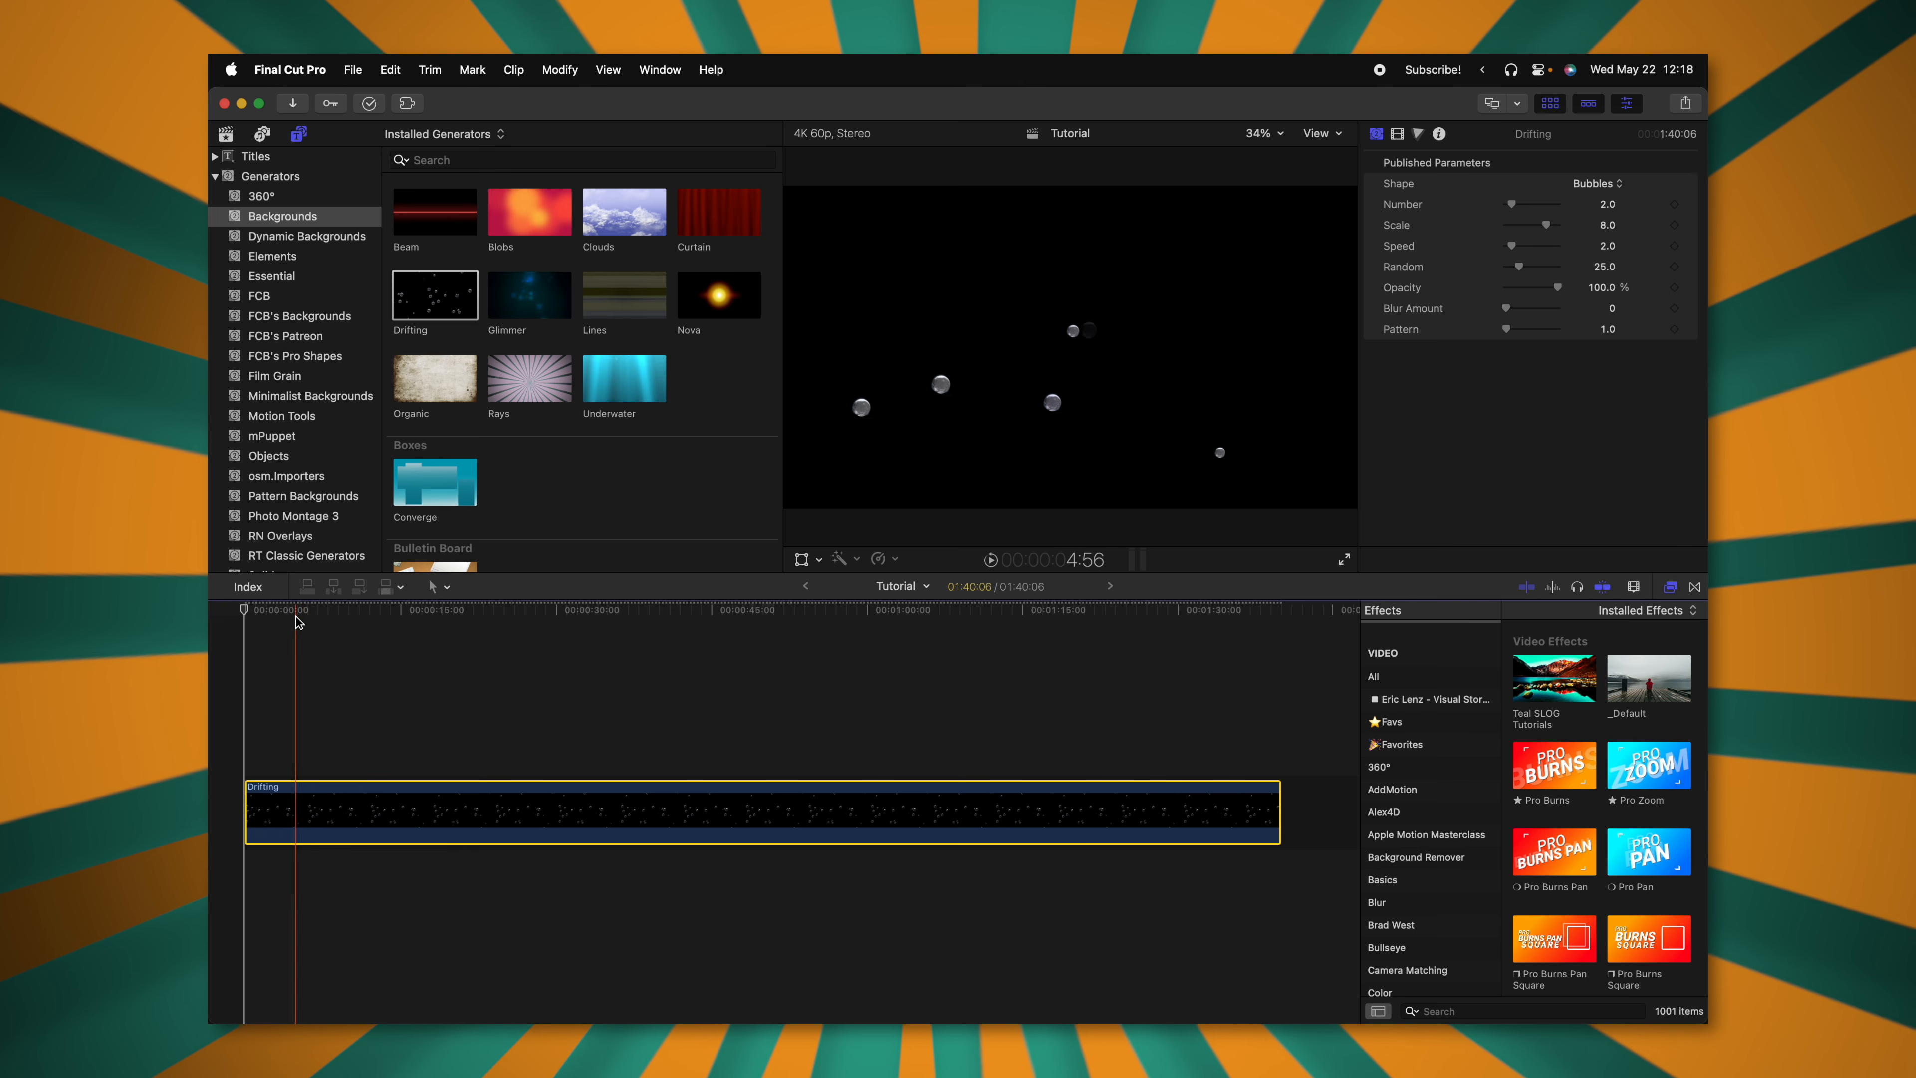
Preview the Moths and Puffballs shapes on the Drifting clip and set its shape to Dust.
left_click(354, 611)
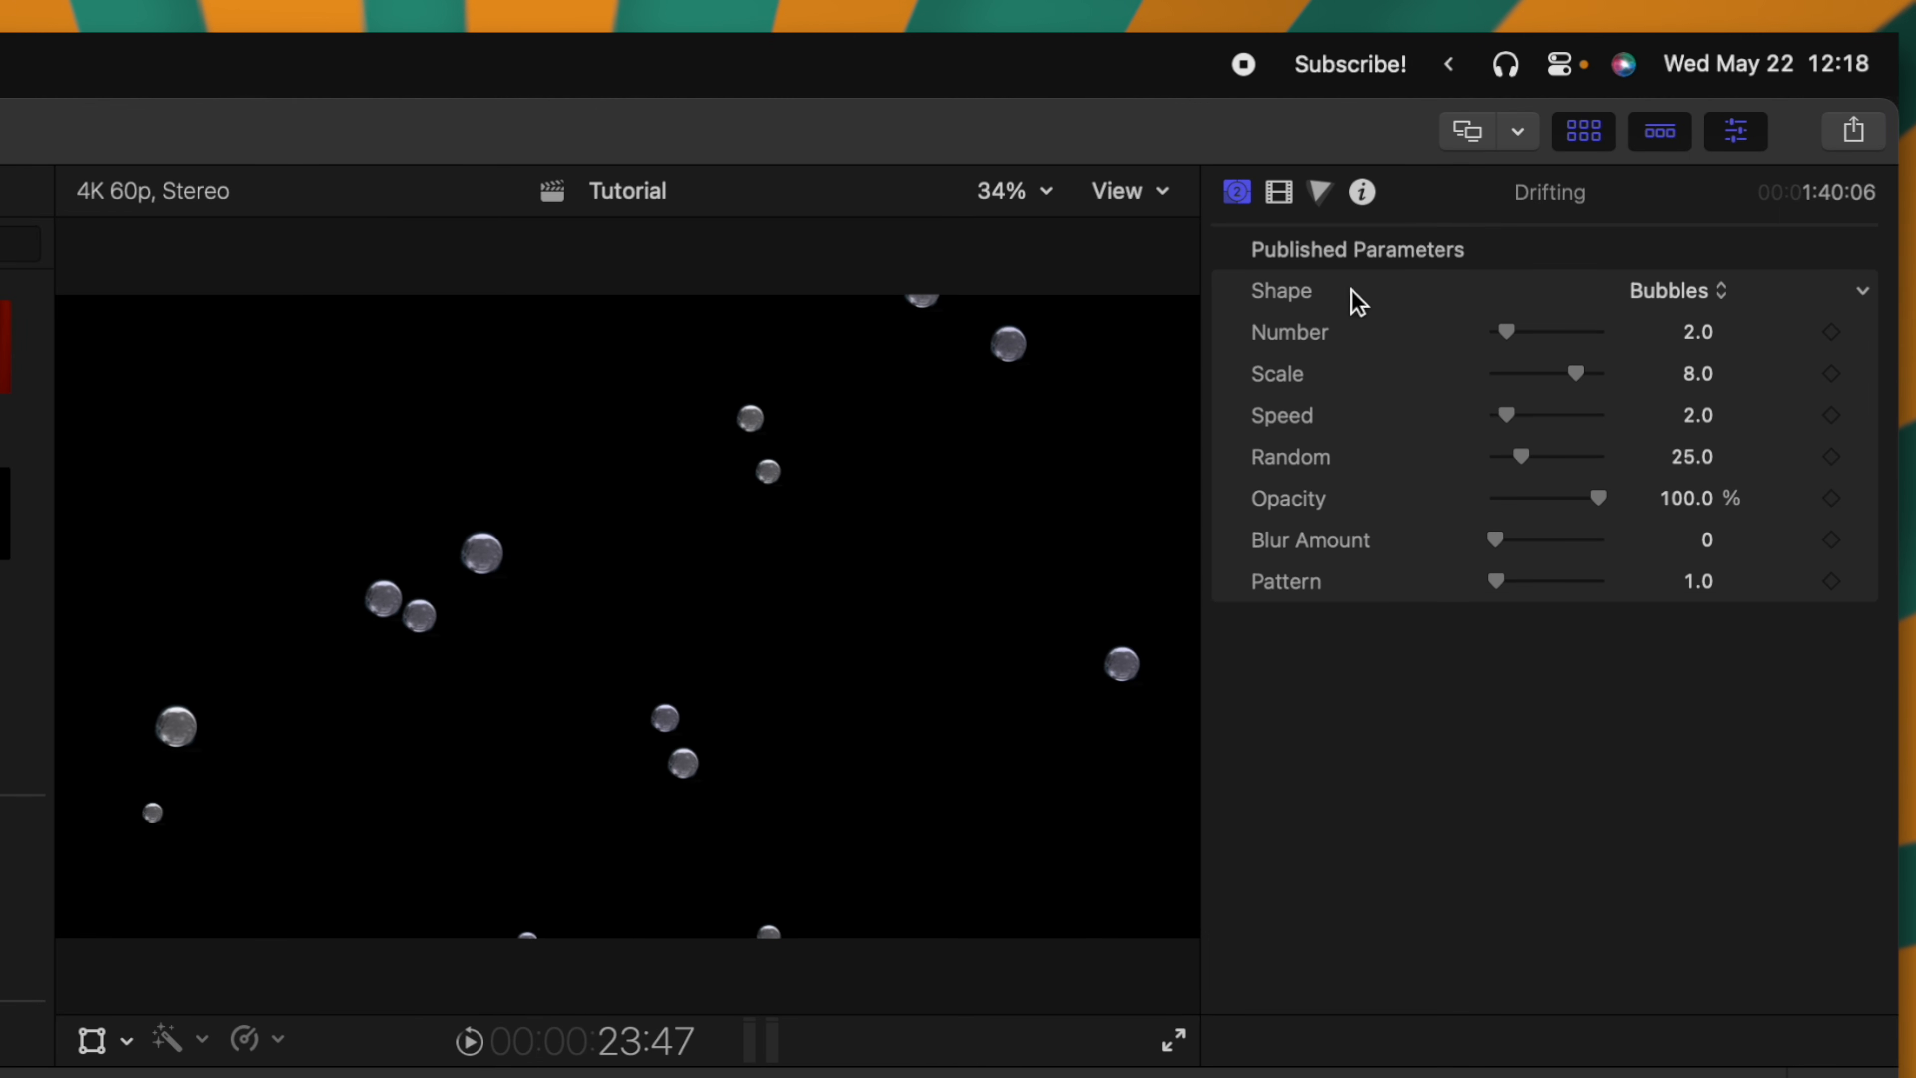
left_click(1692, 290)
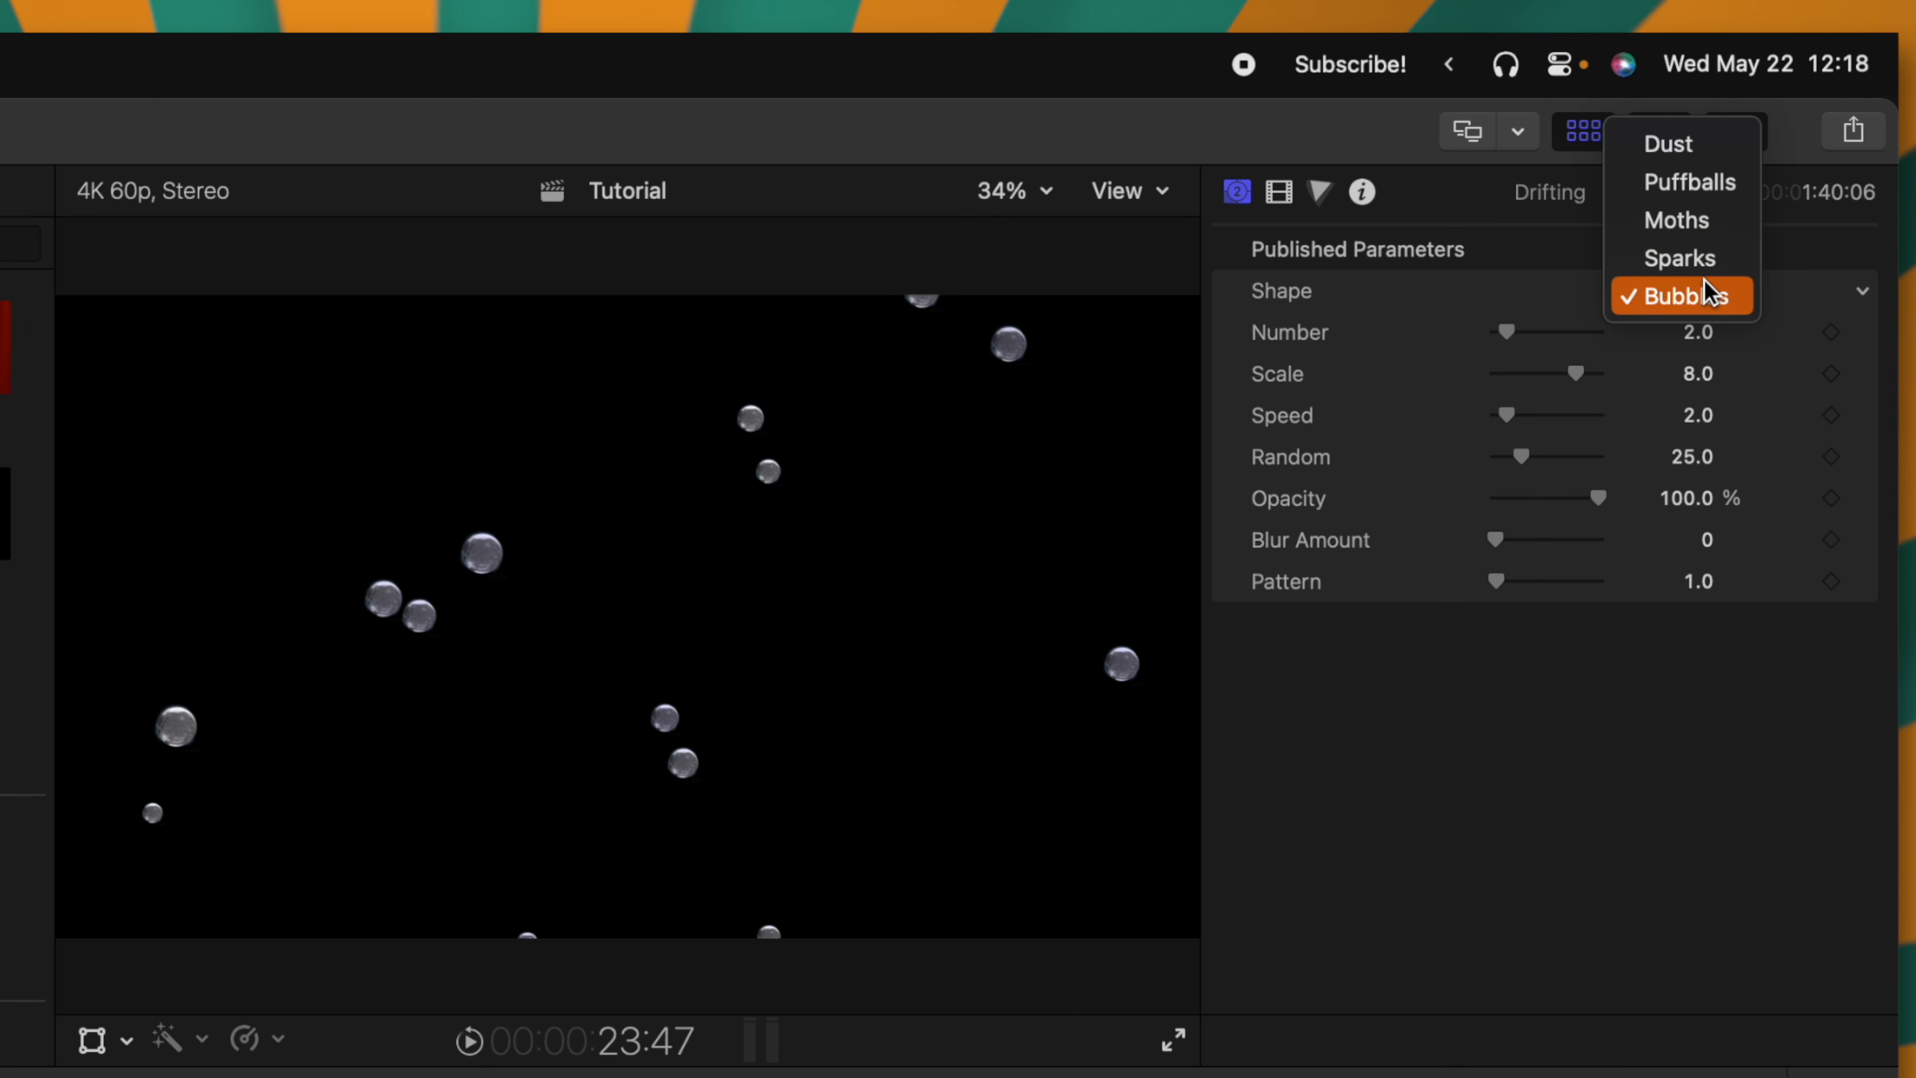
left_click(1708, 259)
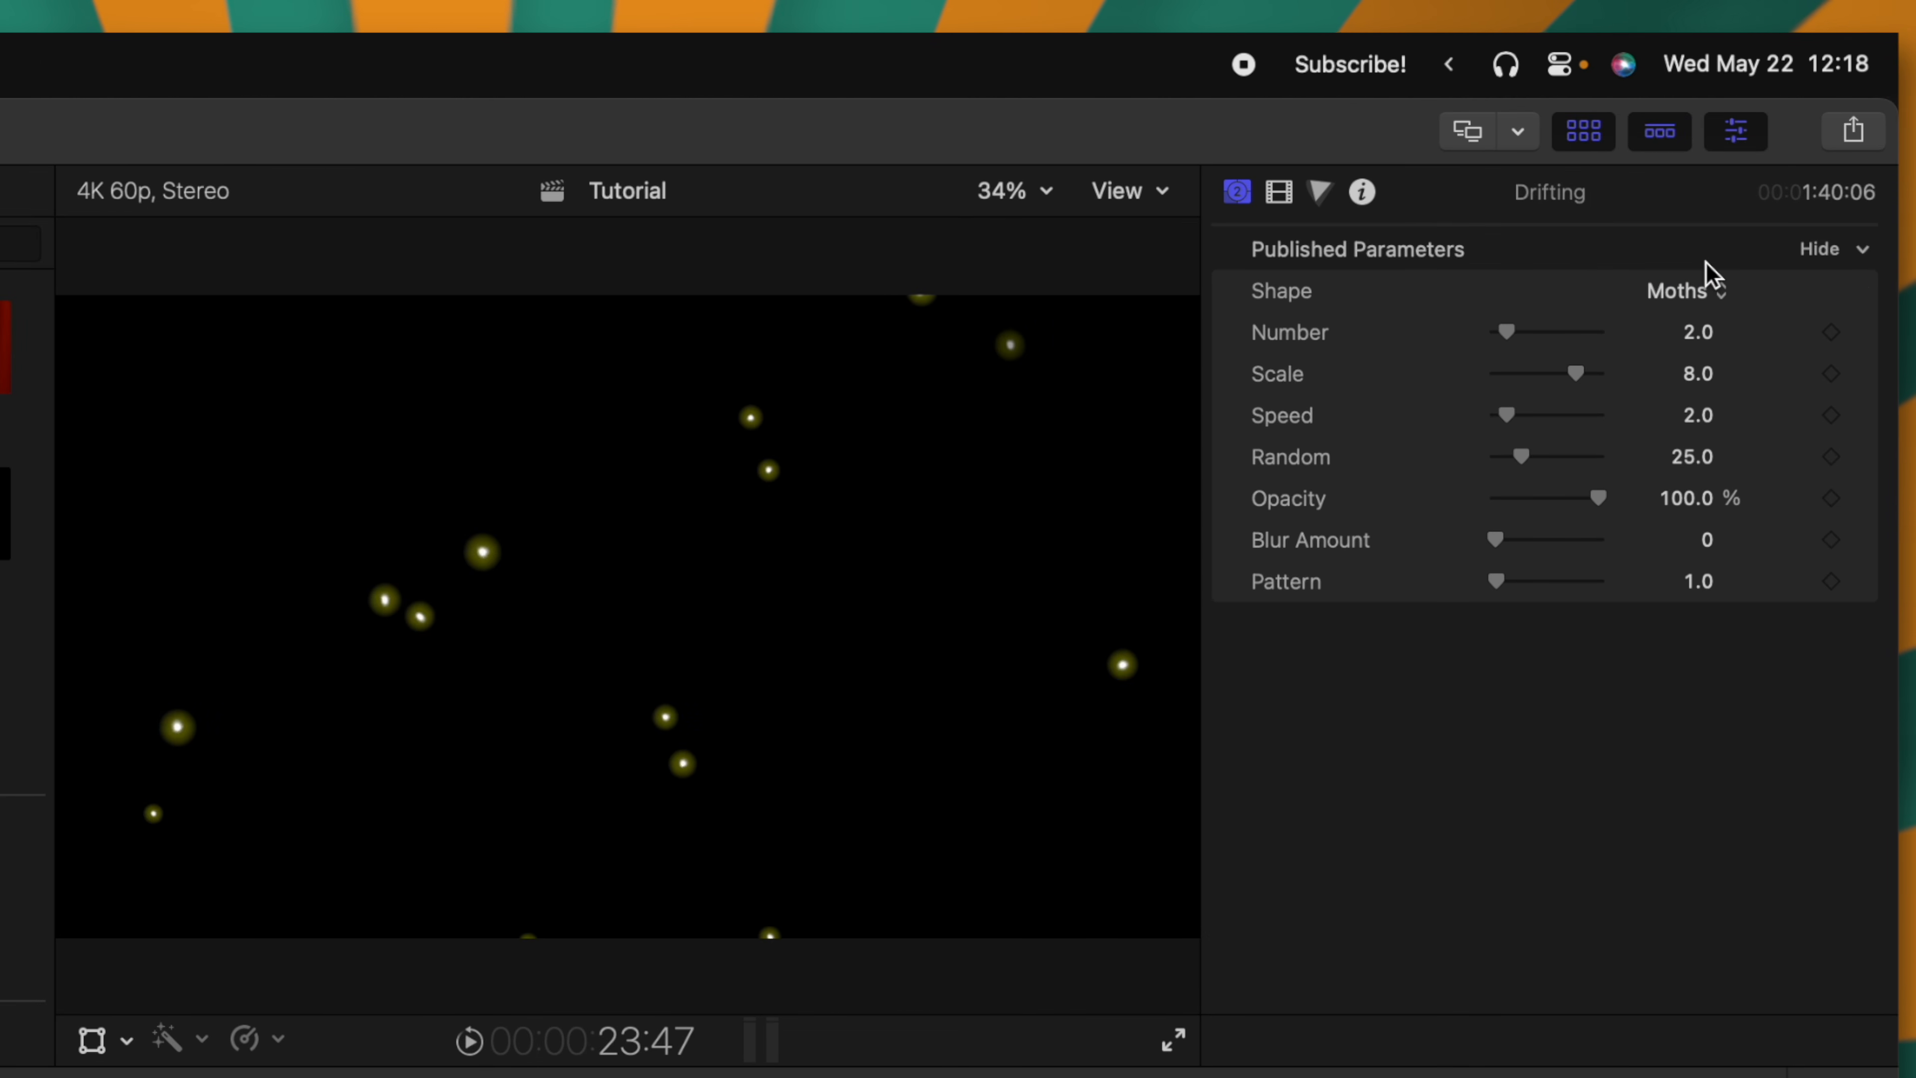
left_click(1706, 264)
left_click(1707, 250)
left_click(1710, 261)
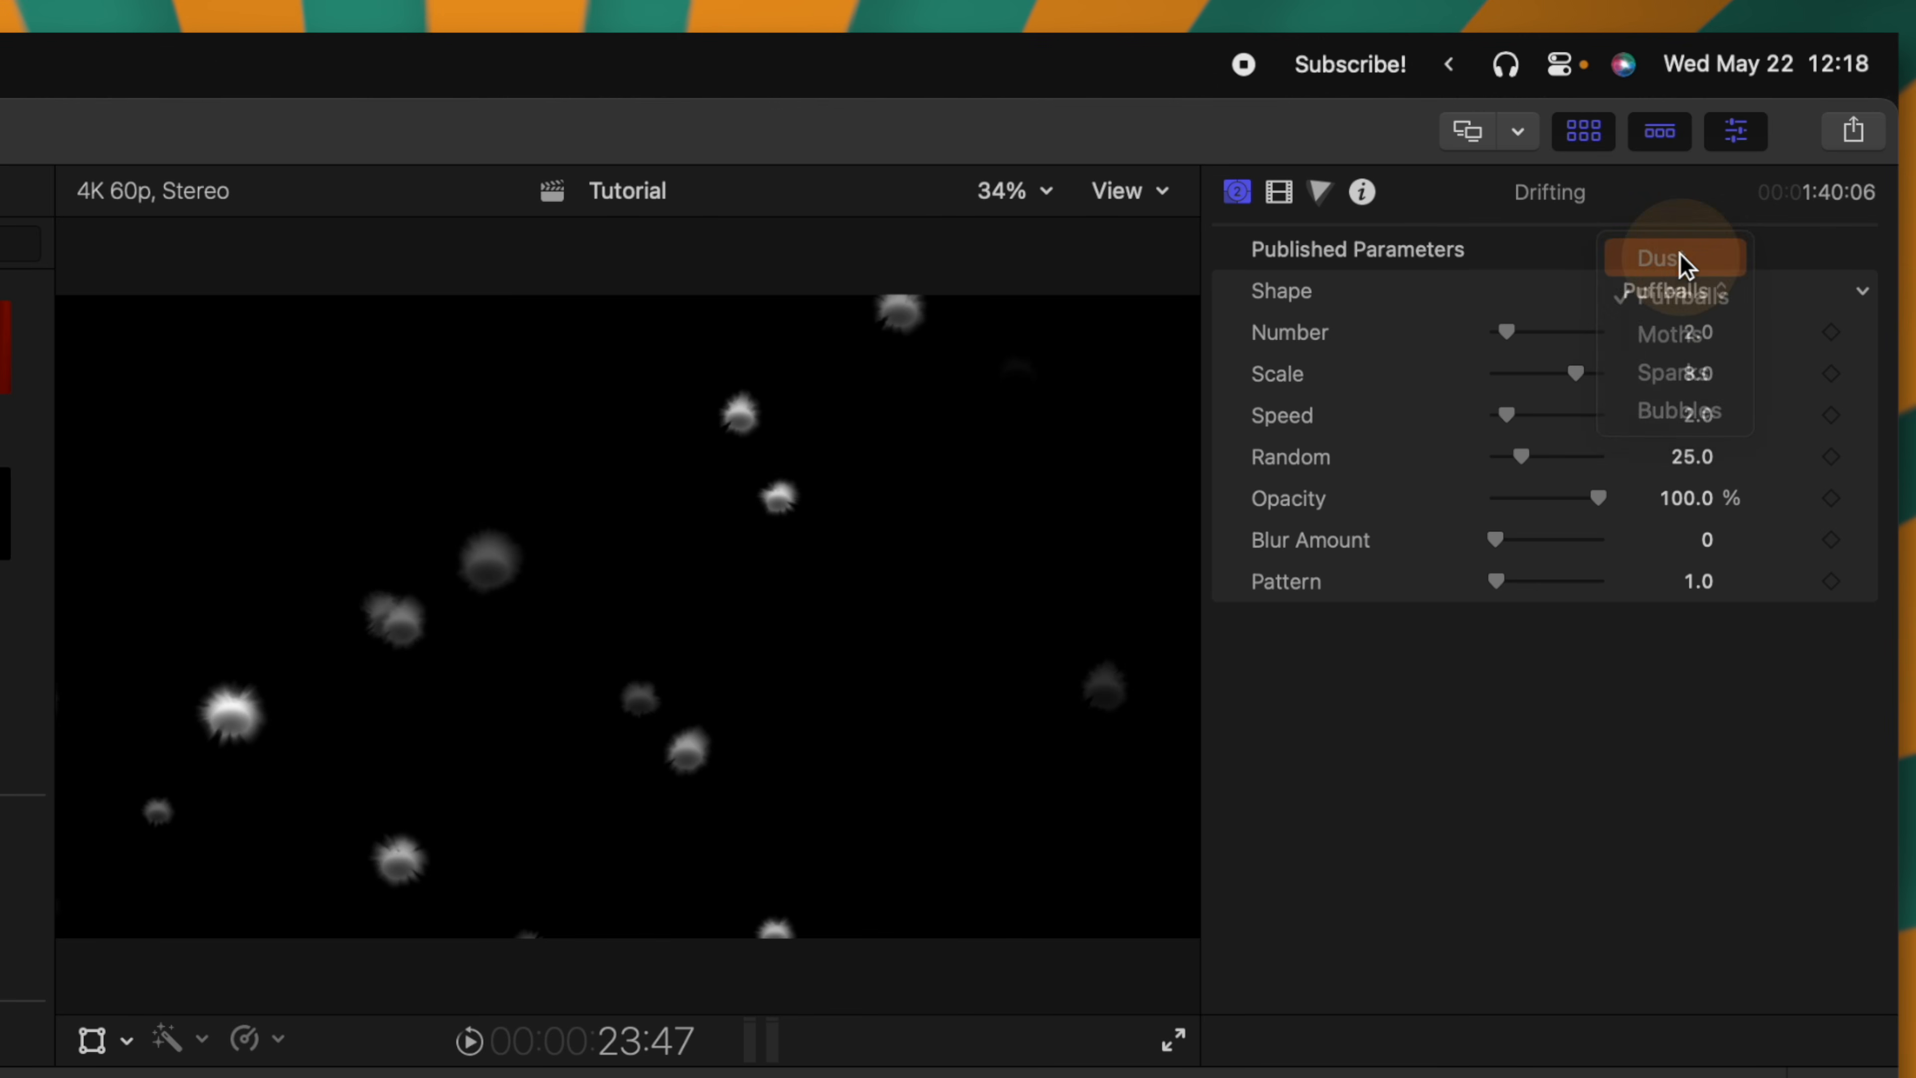
left_click(1686, 258)
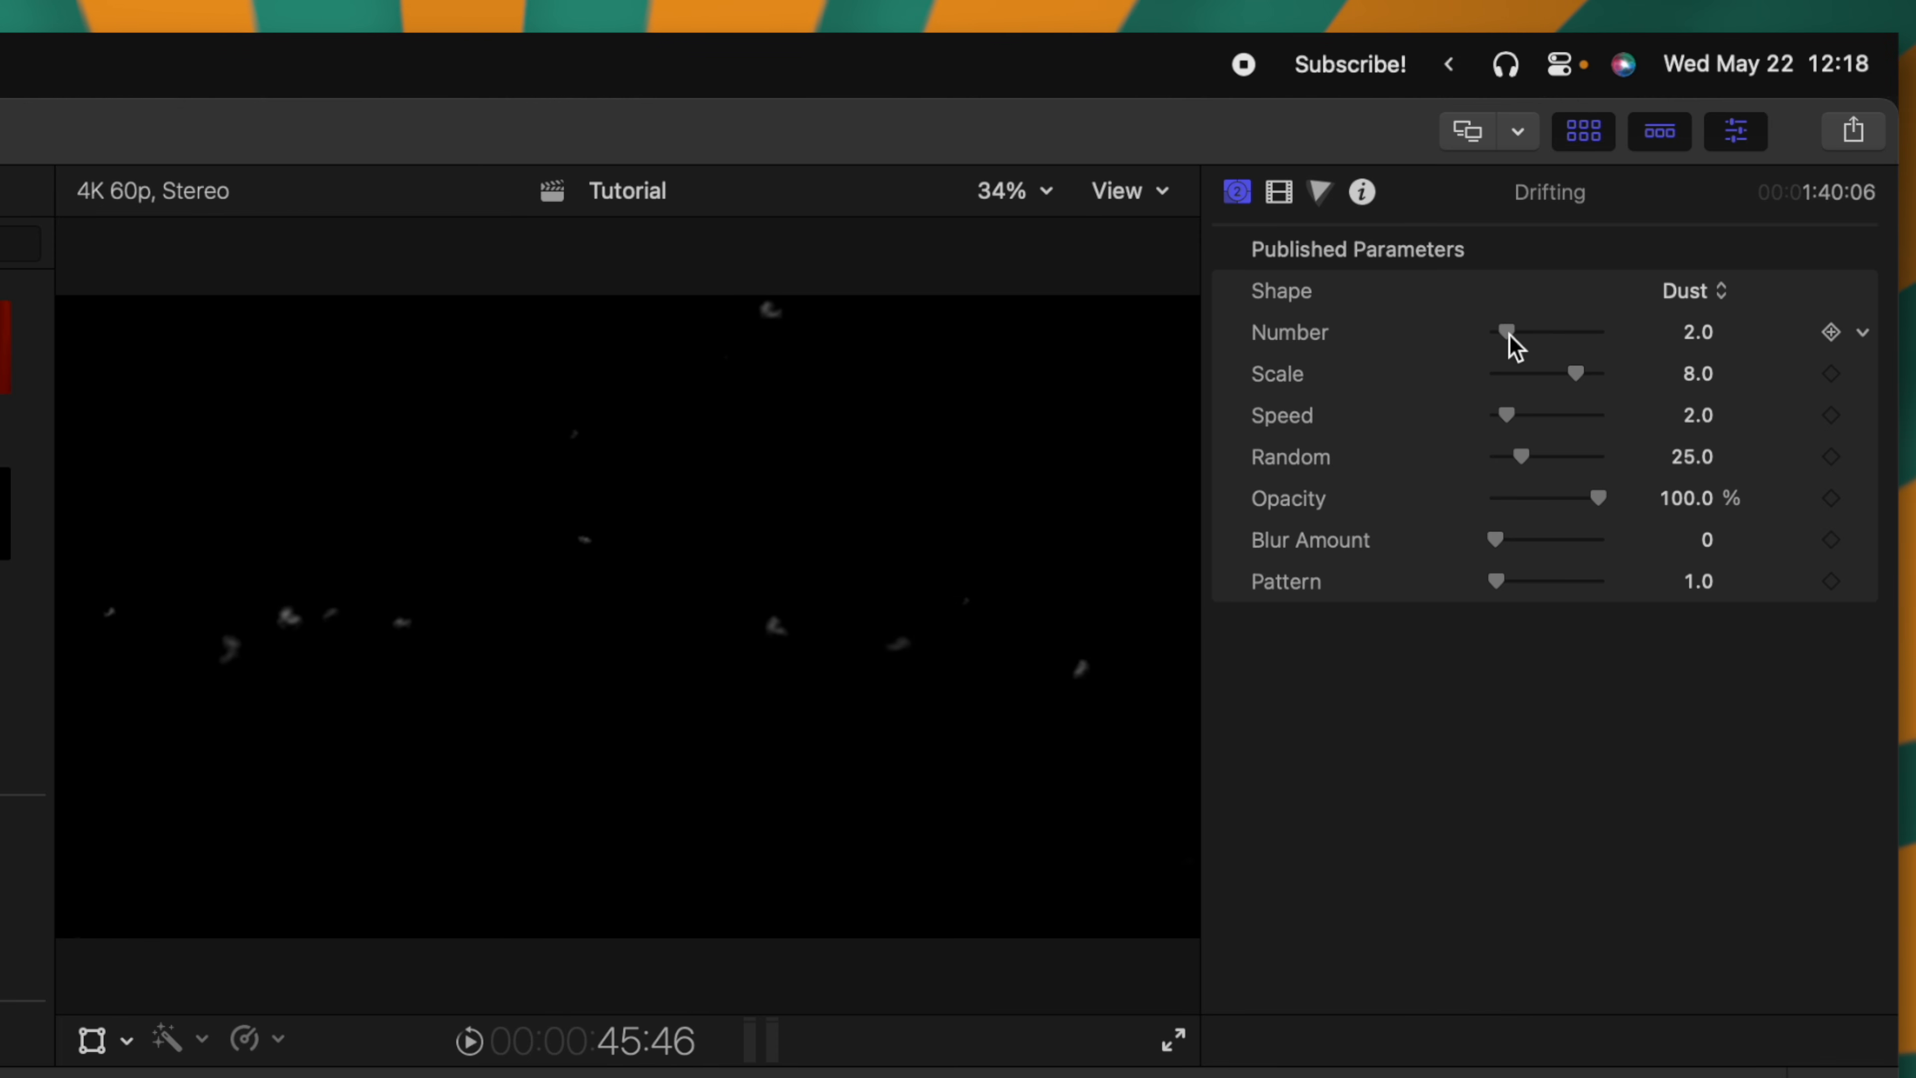
Set Drifting's Number to 2.68, Scale 8.34, Speed 3.51, Random 61.94 and Opacity 78.36%, and raise Blur Amount and Pattern slightly.
left_click_drag(1518, 336, 1540, 423)
left_click_drag(1557, 459, 1570, 462)
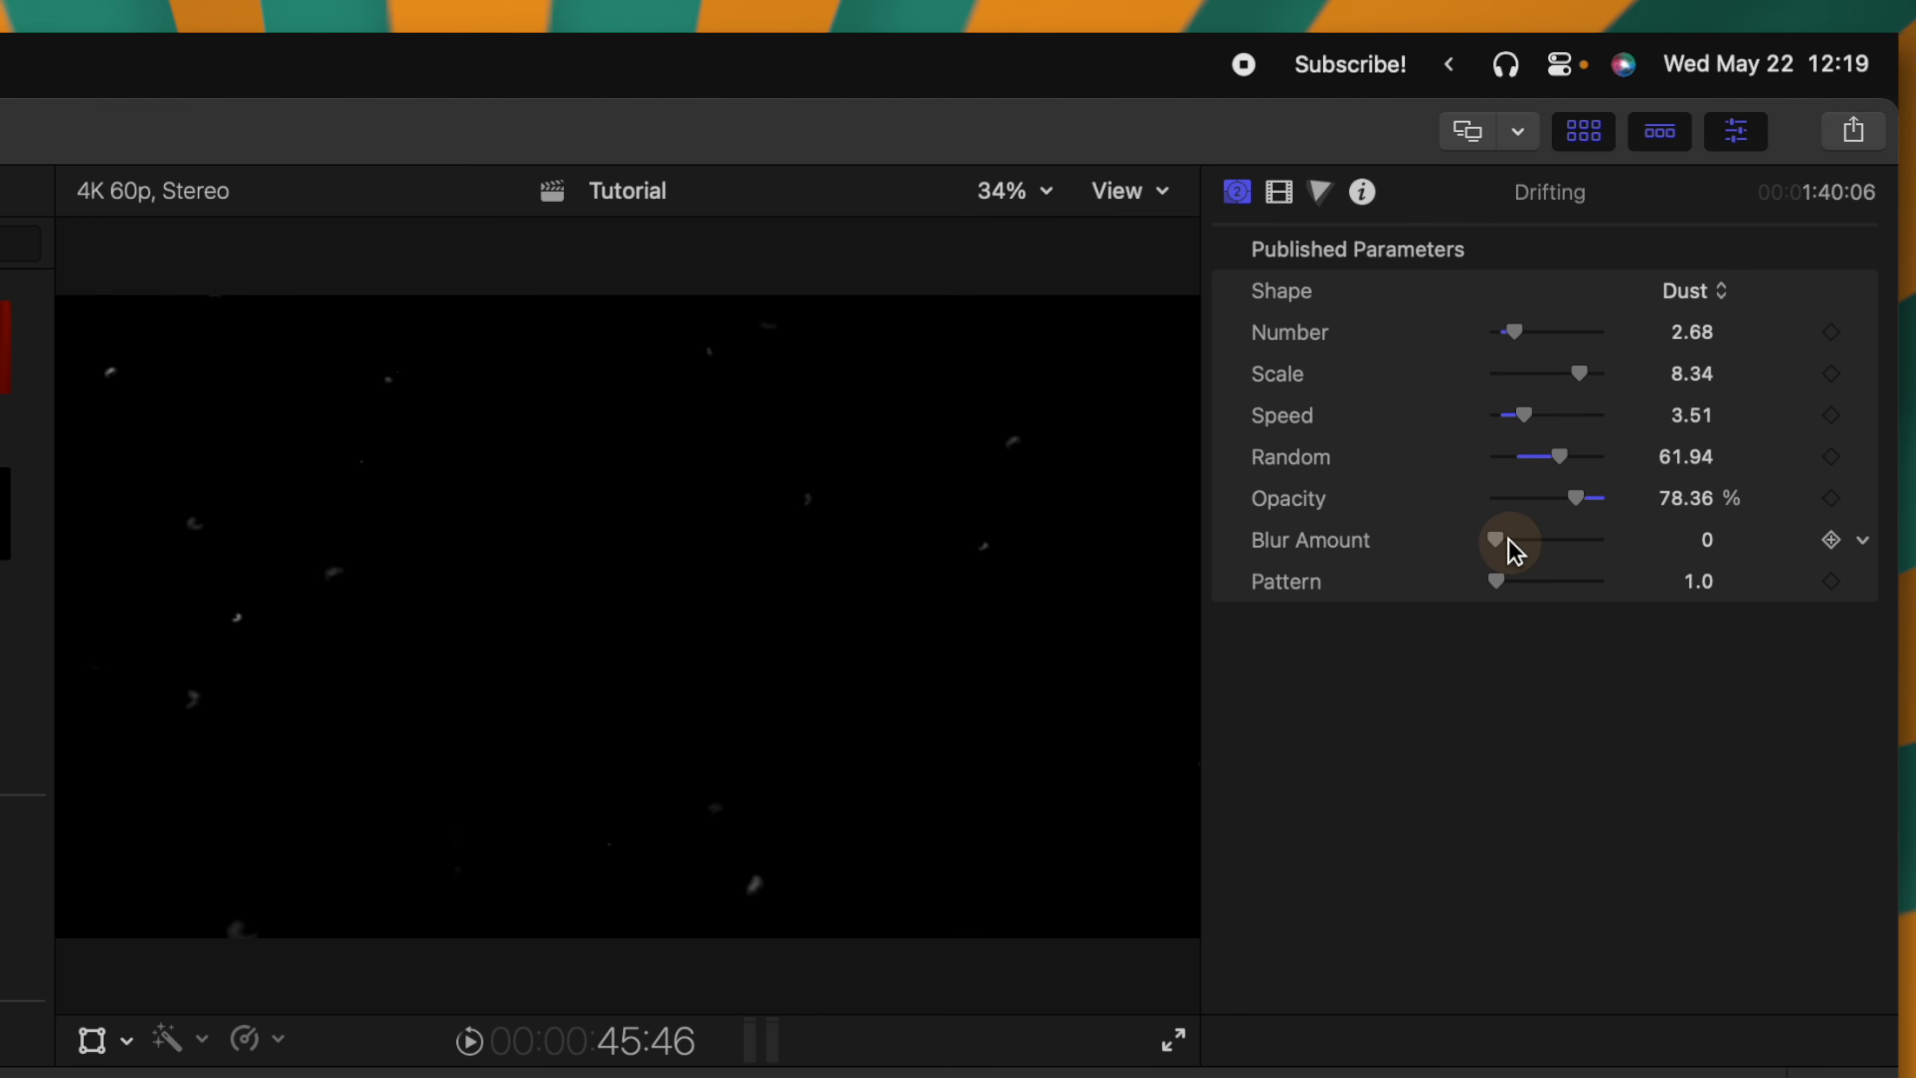
left_click_drag(1508, 537, 1528, 539)
left_click_drag(1504, 582, 1513, 584)
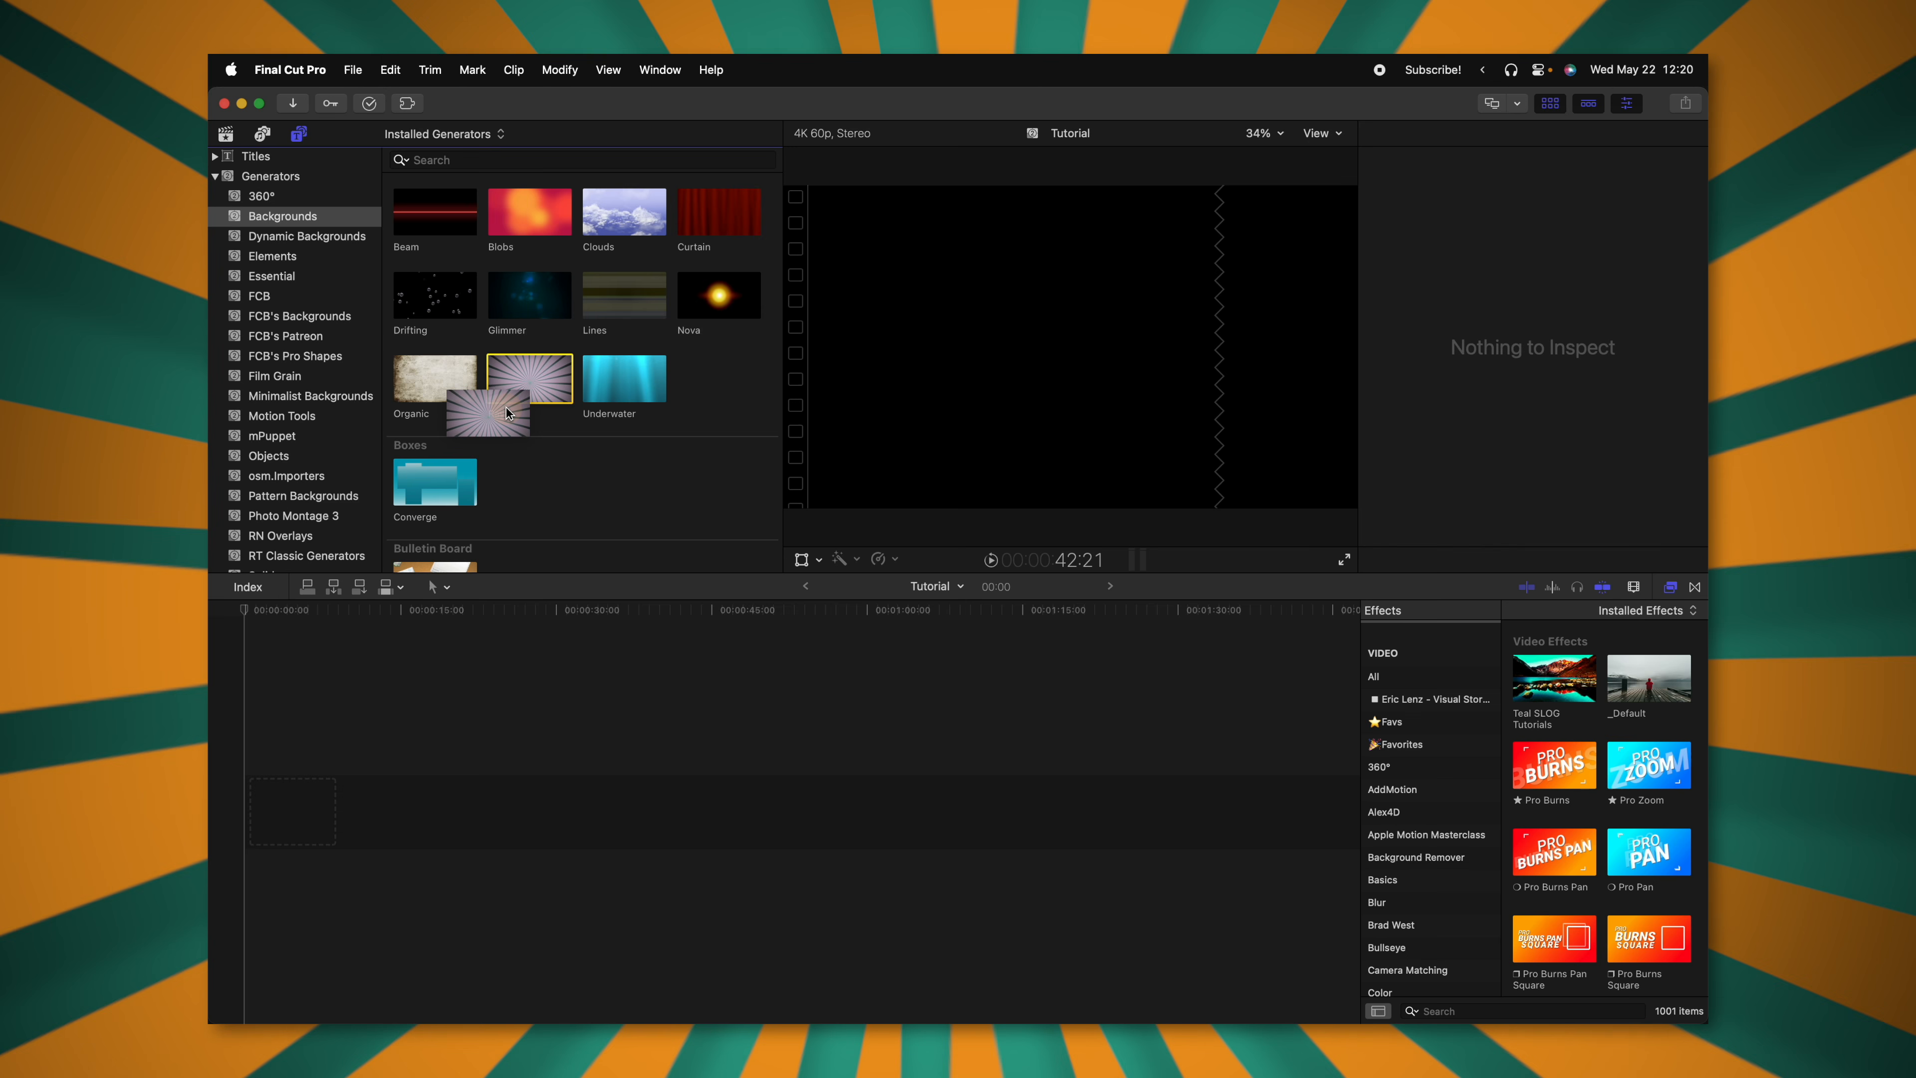
Add the Rays background generator to the empty timeline and set its Random value to 66.91.
left_click_drag(529, 378, 381, 747)
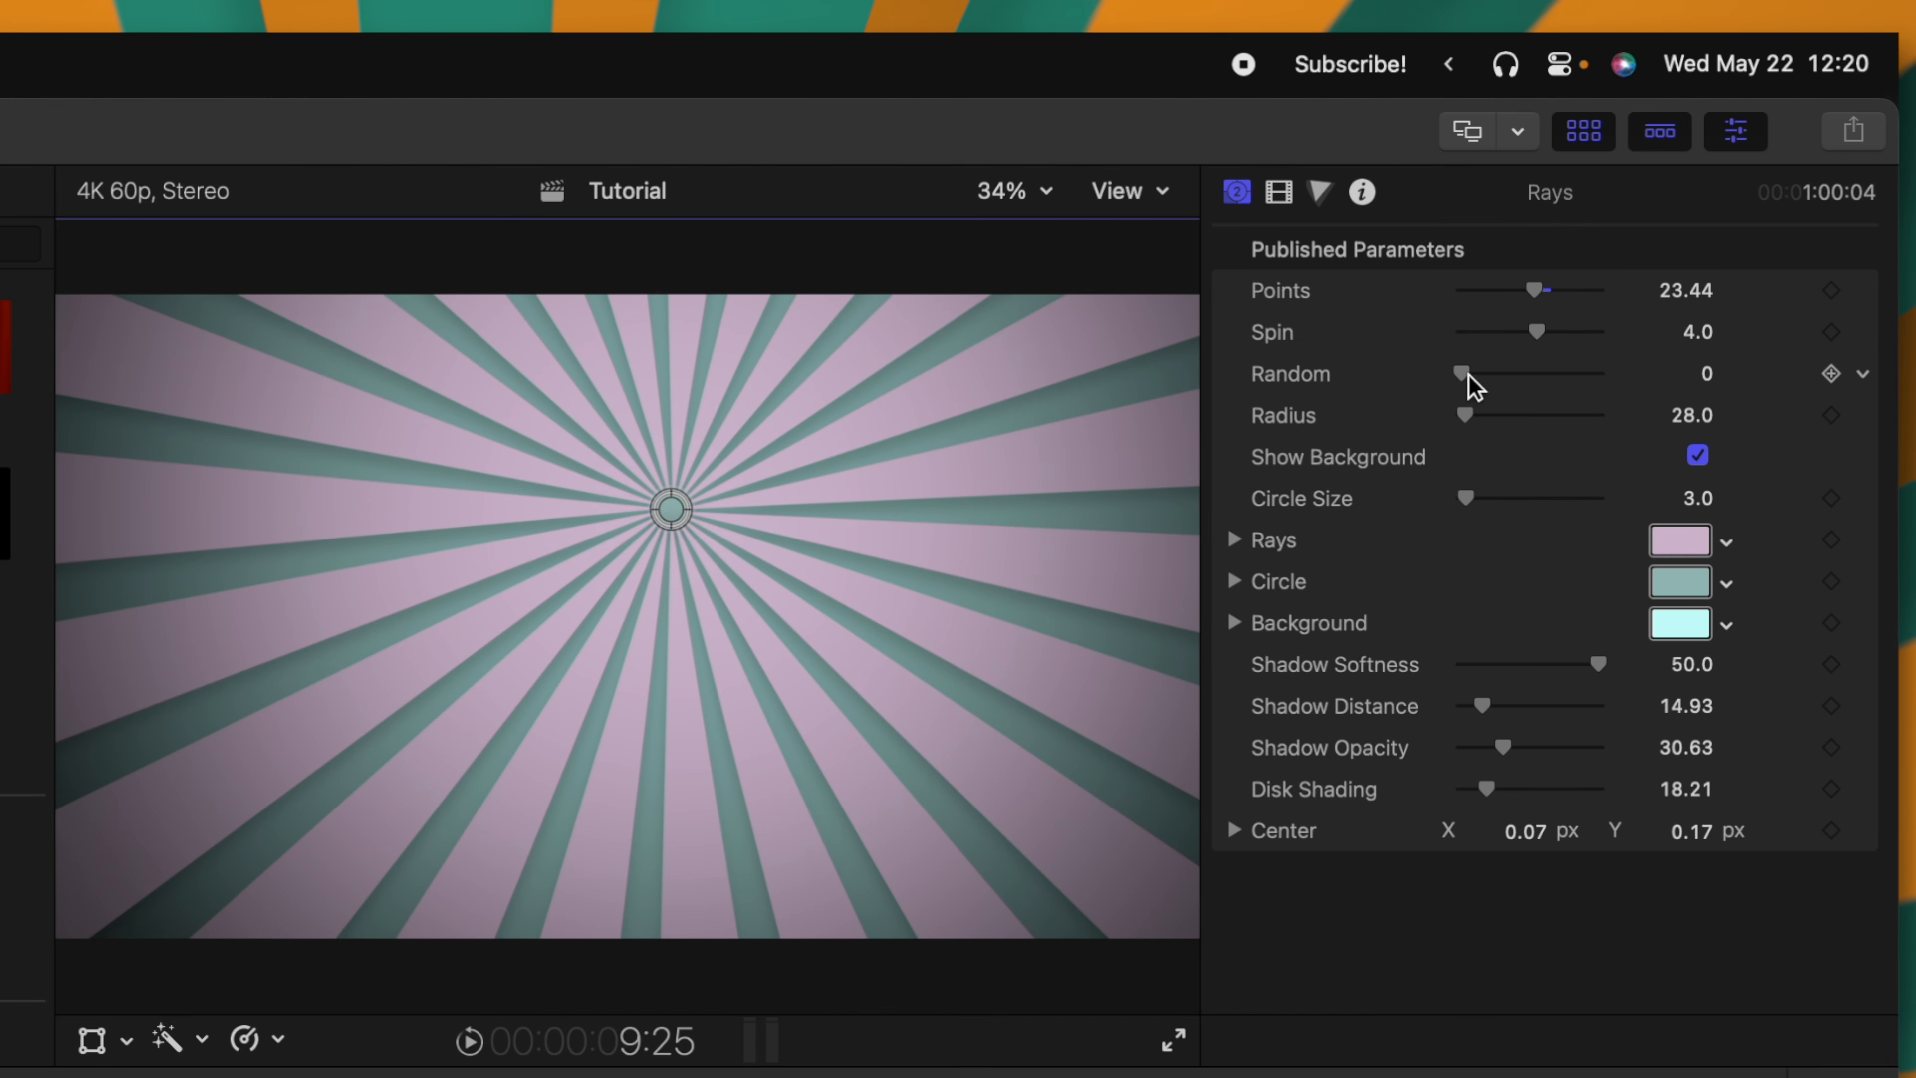
left_click_drag(1501, 388, 1556, 378)
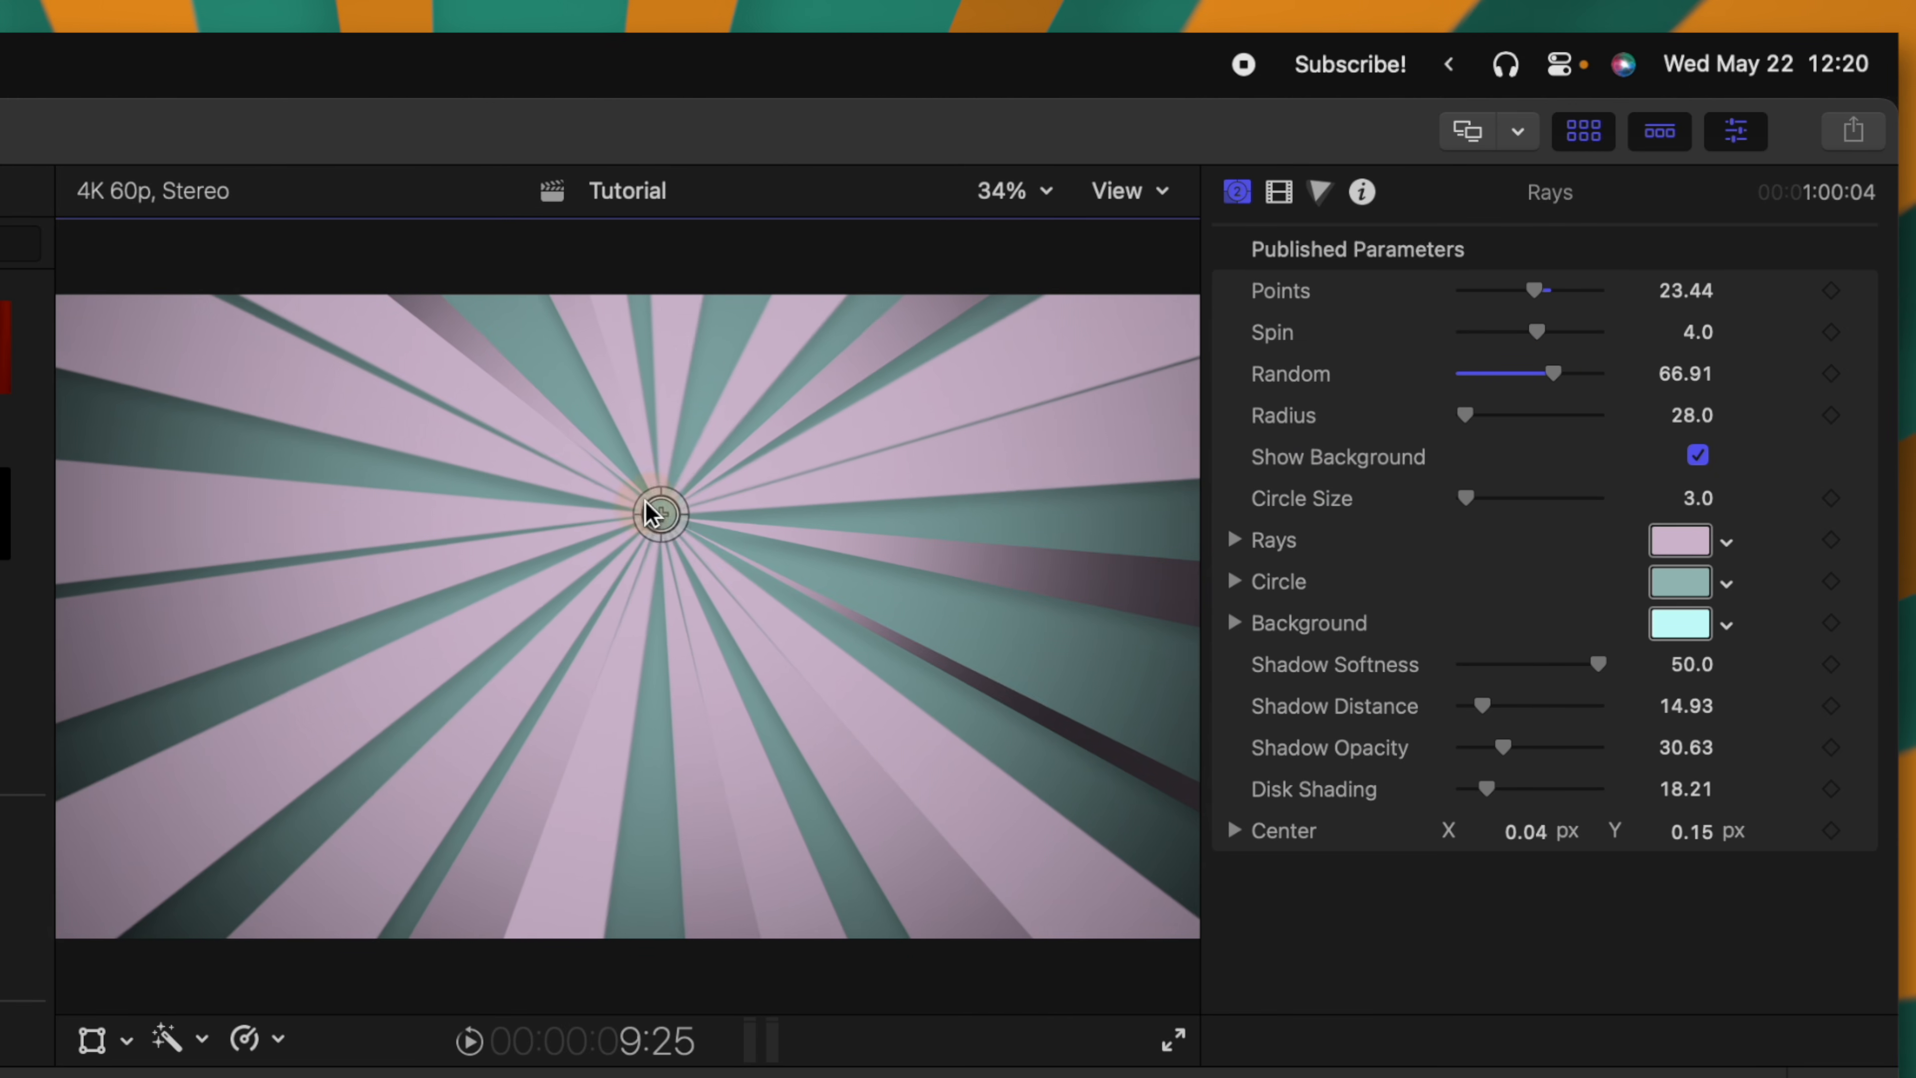
Move the rays' center to X -0.09, Y -0.02, with a Radius of 311.5 and a Circle Size of 30.47.
mouse_move(649, 514)
left_mouse_down()
mouse_move(458, 587)
mouse_move(670, 510)
left_mouse_up()
left_click_drag(1465, 414, 1503, 417)
left_click_drag(657, 514, 557, 635)
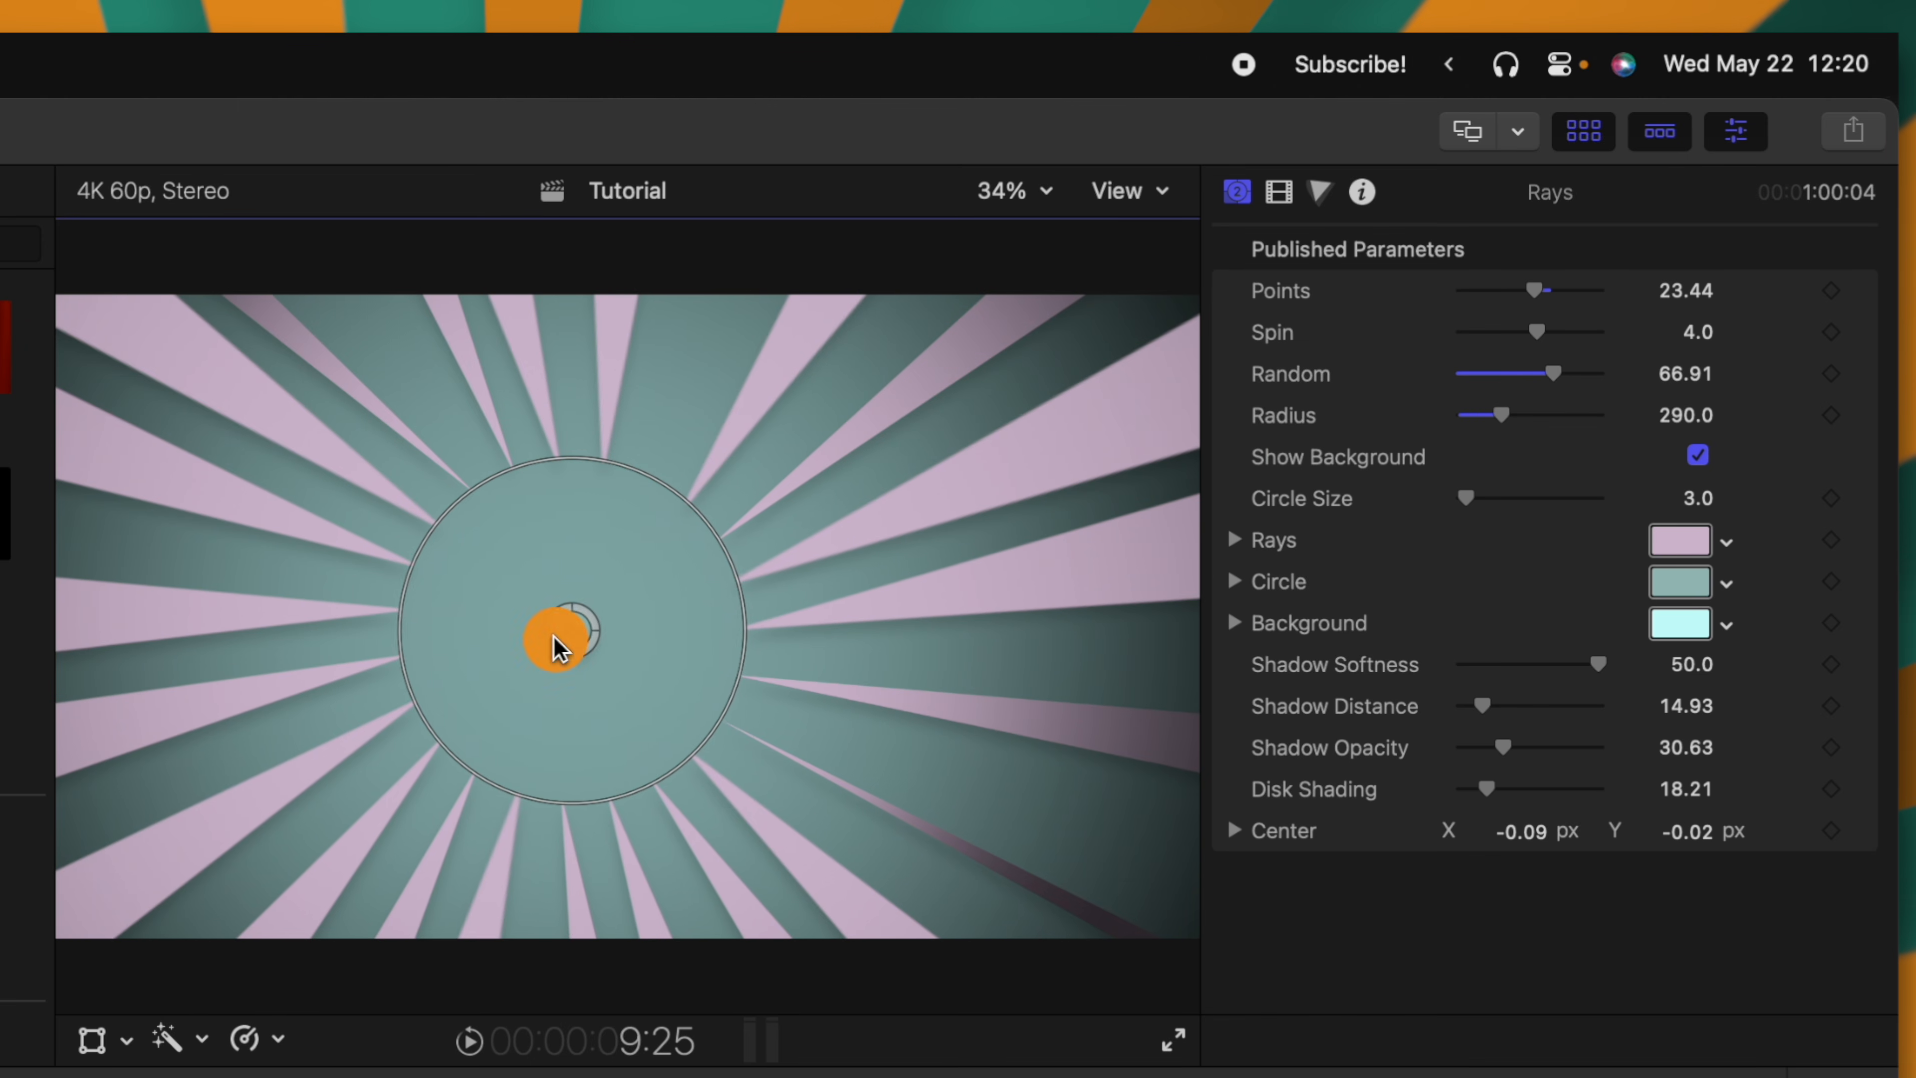
left_click_drag(697, 543, 752, 581)
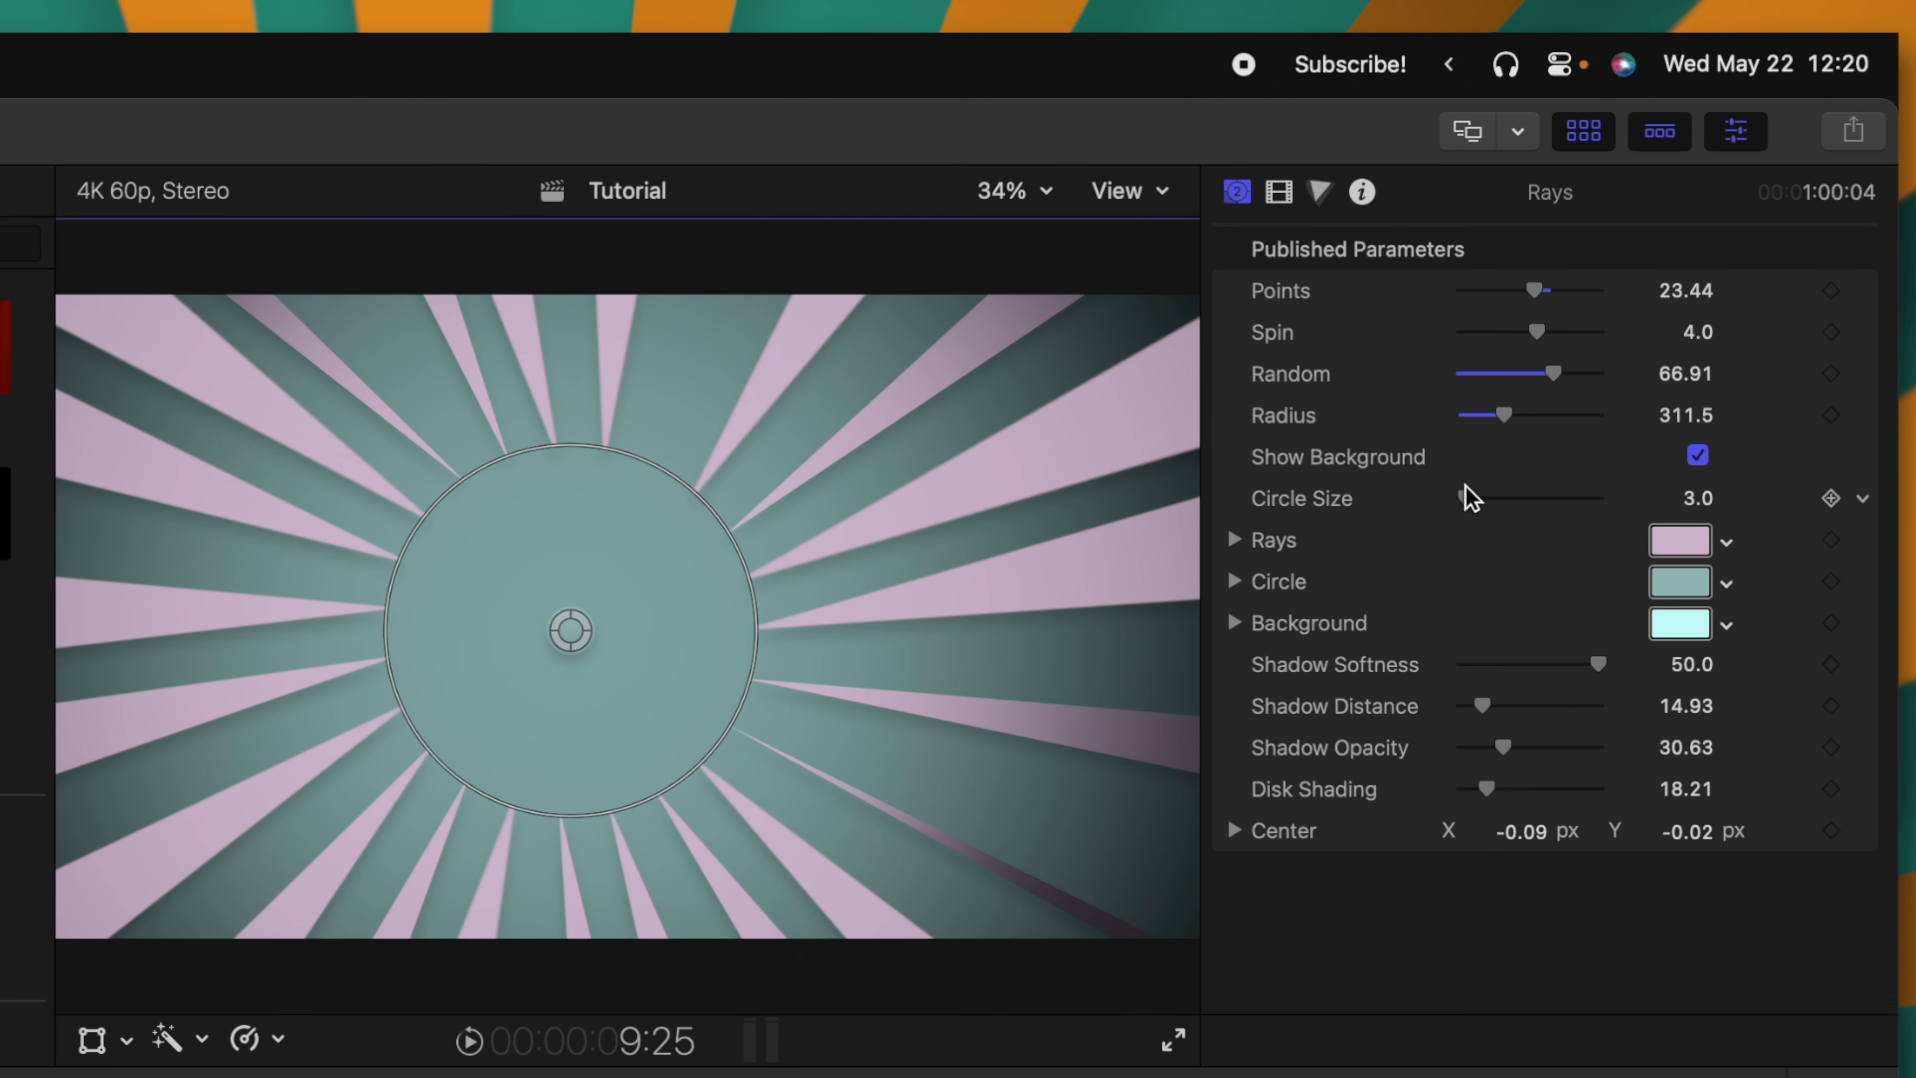
left_click_drag(1467, 498, 1503, 499)
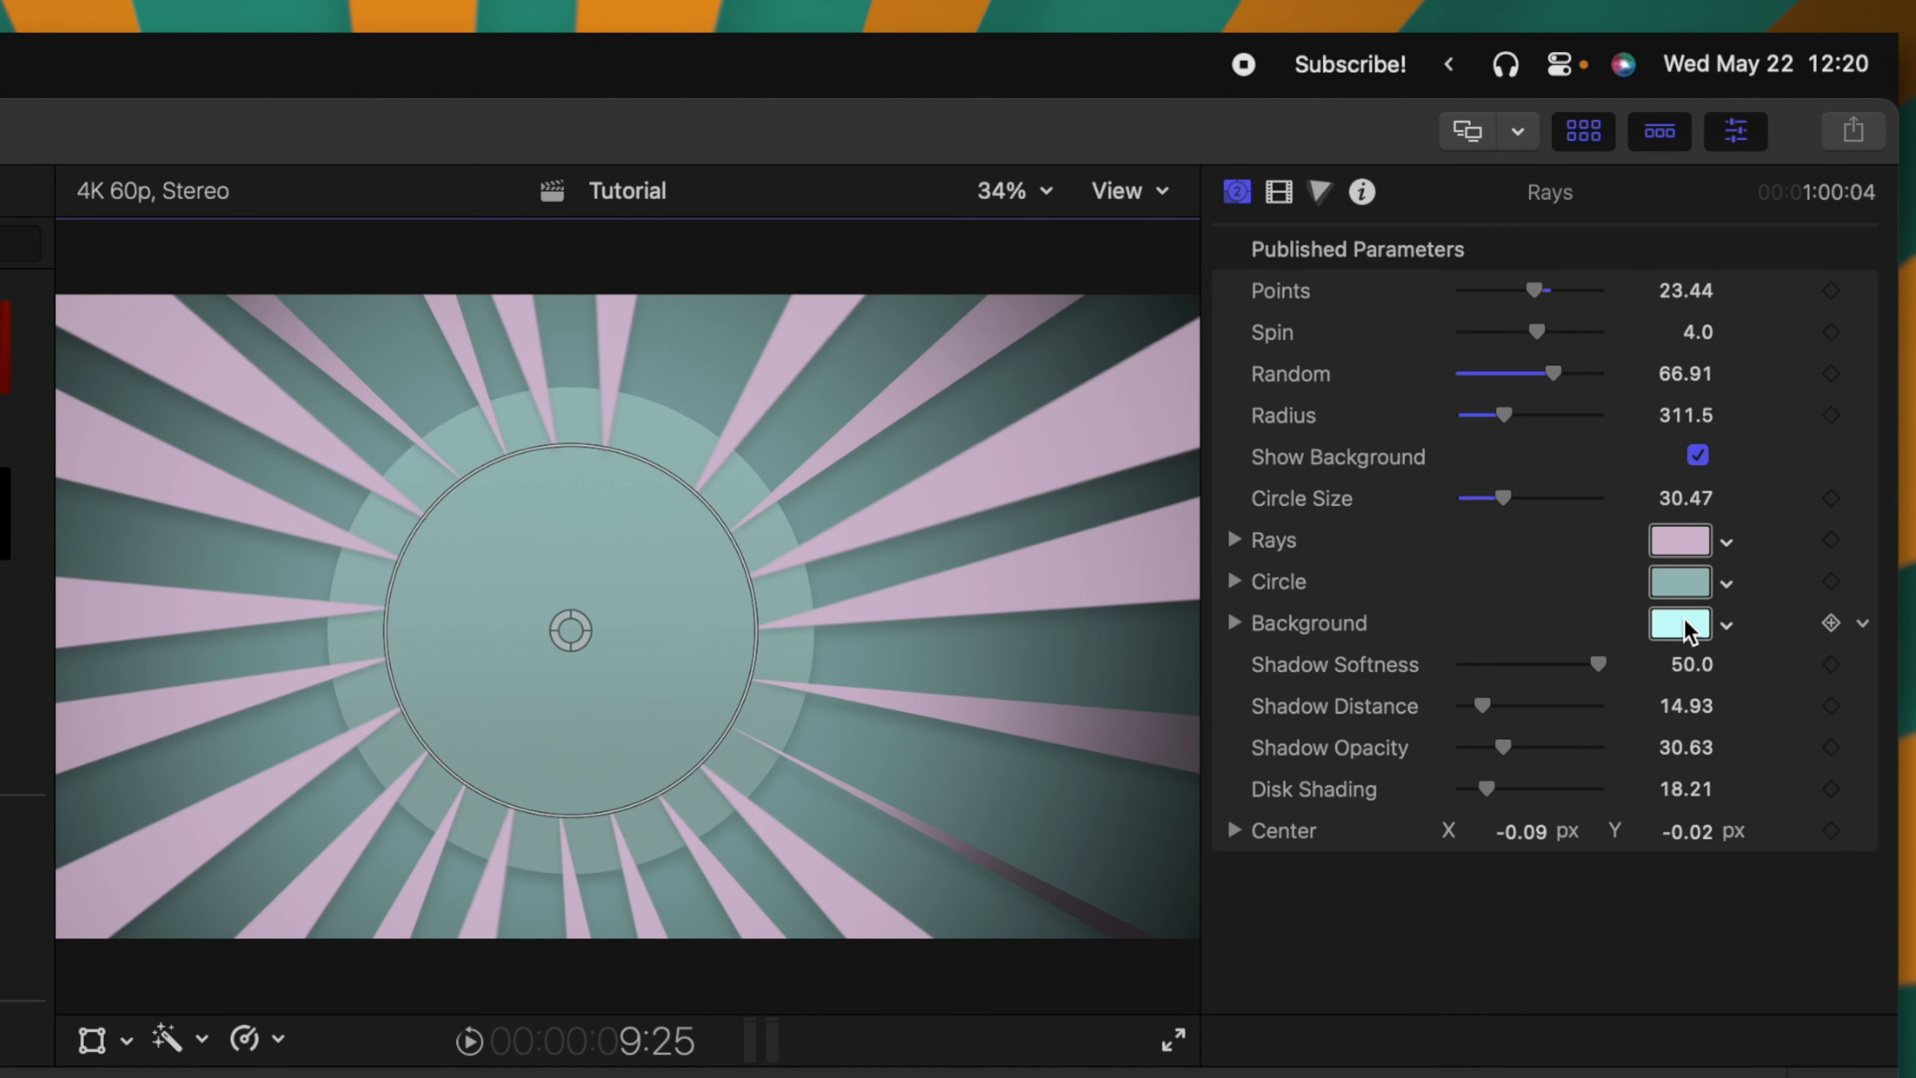
Color the rays red and set Shadow Distance to 77.68 and Shadow Opacity to 64.1.
left_click(1682, 541)
left_click_drag(549, 1076, 649, 1077)
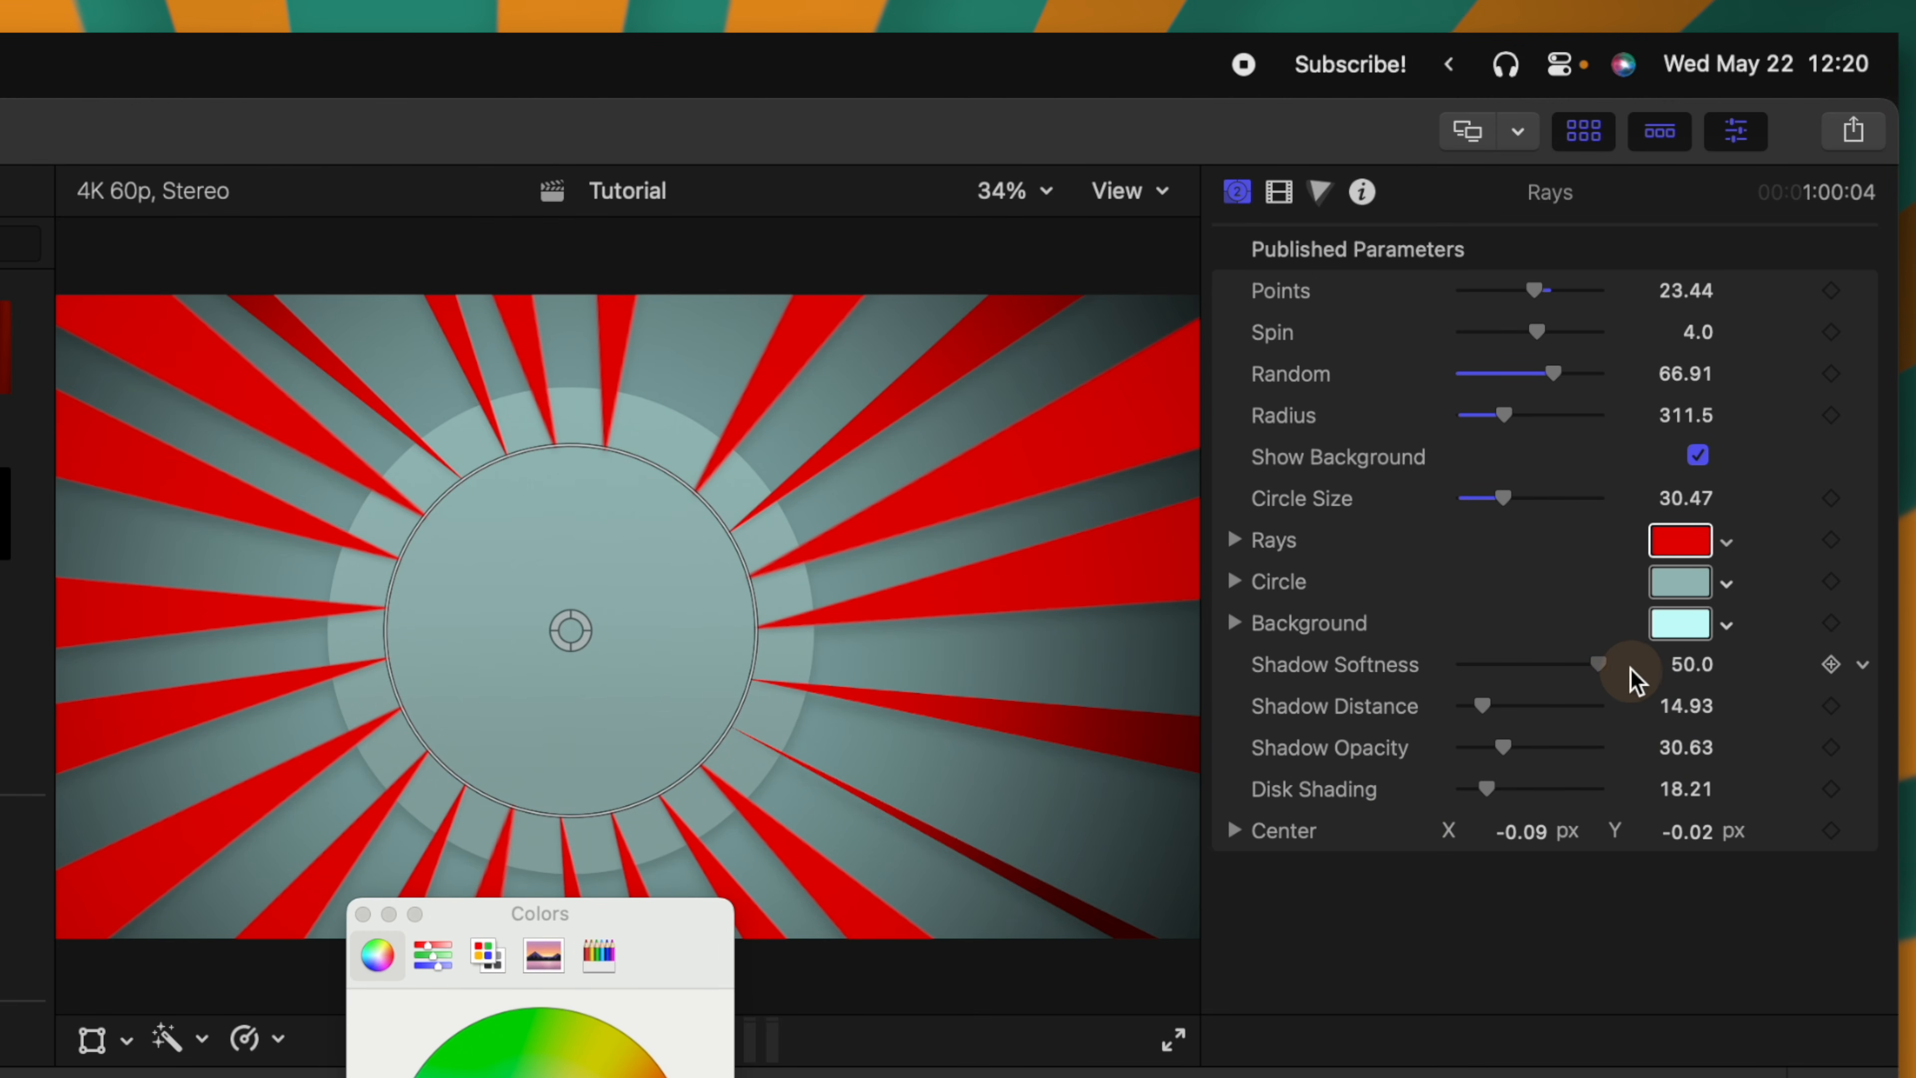
left_click_drag(1482, 705, 1550, 749)
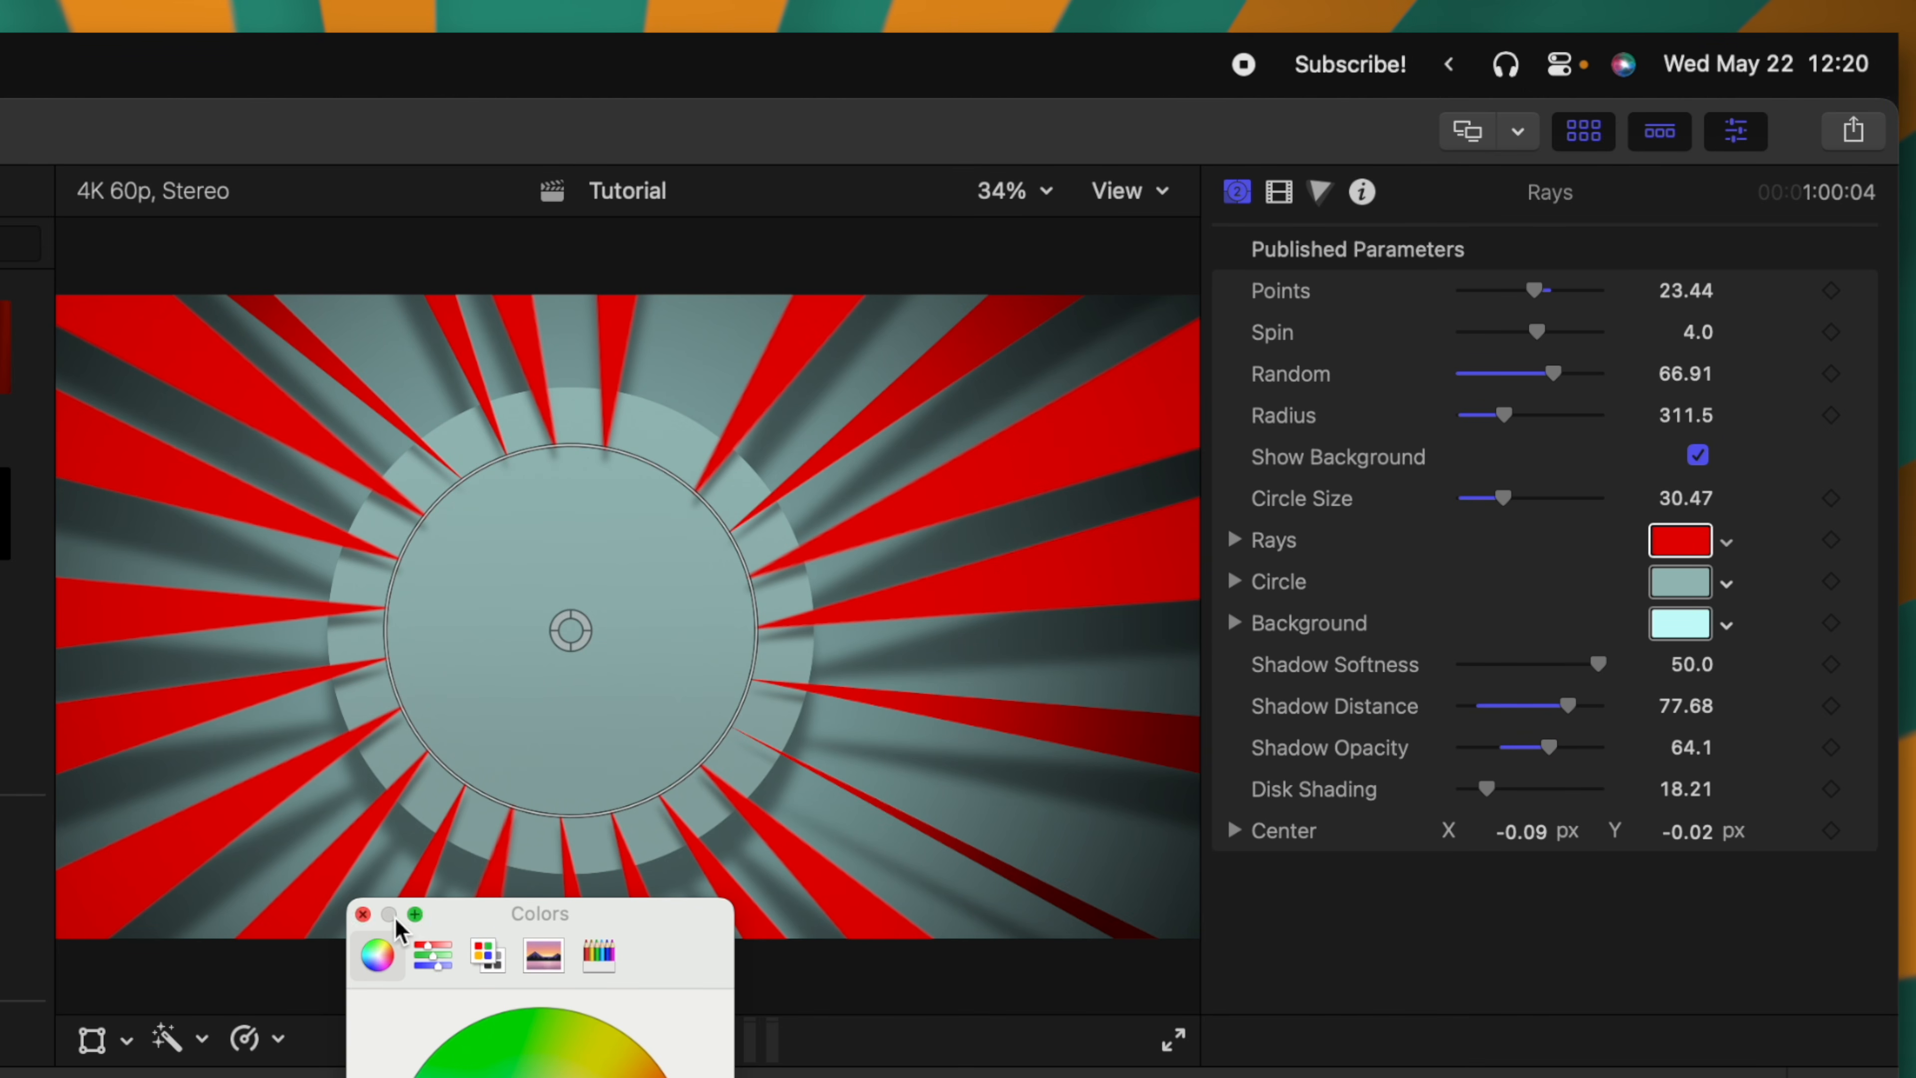
left_click(362, 915)
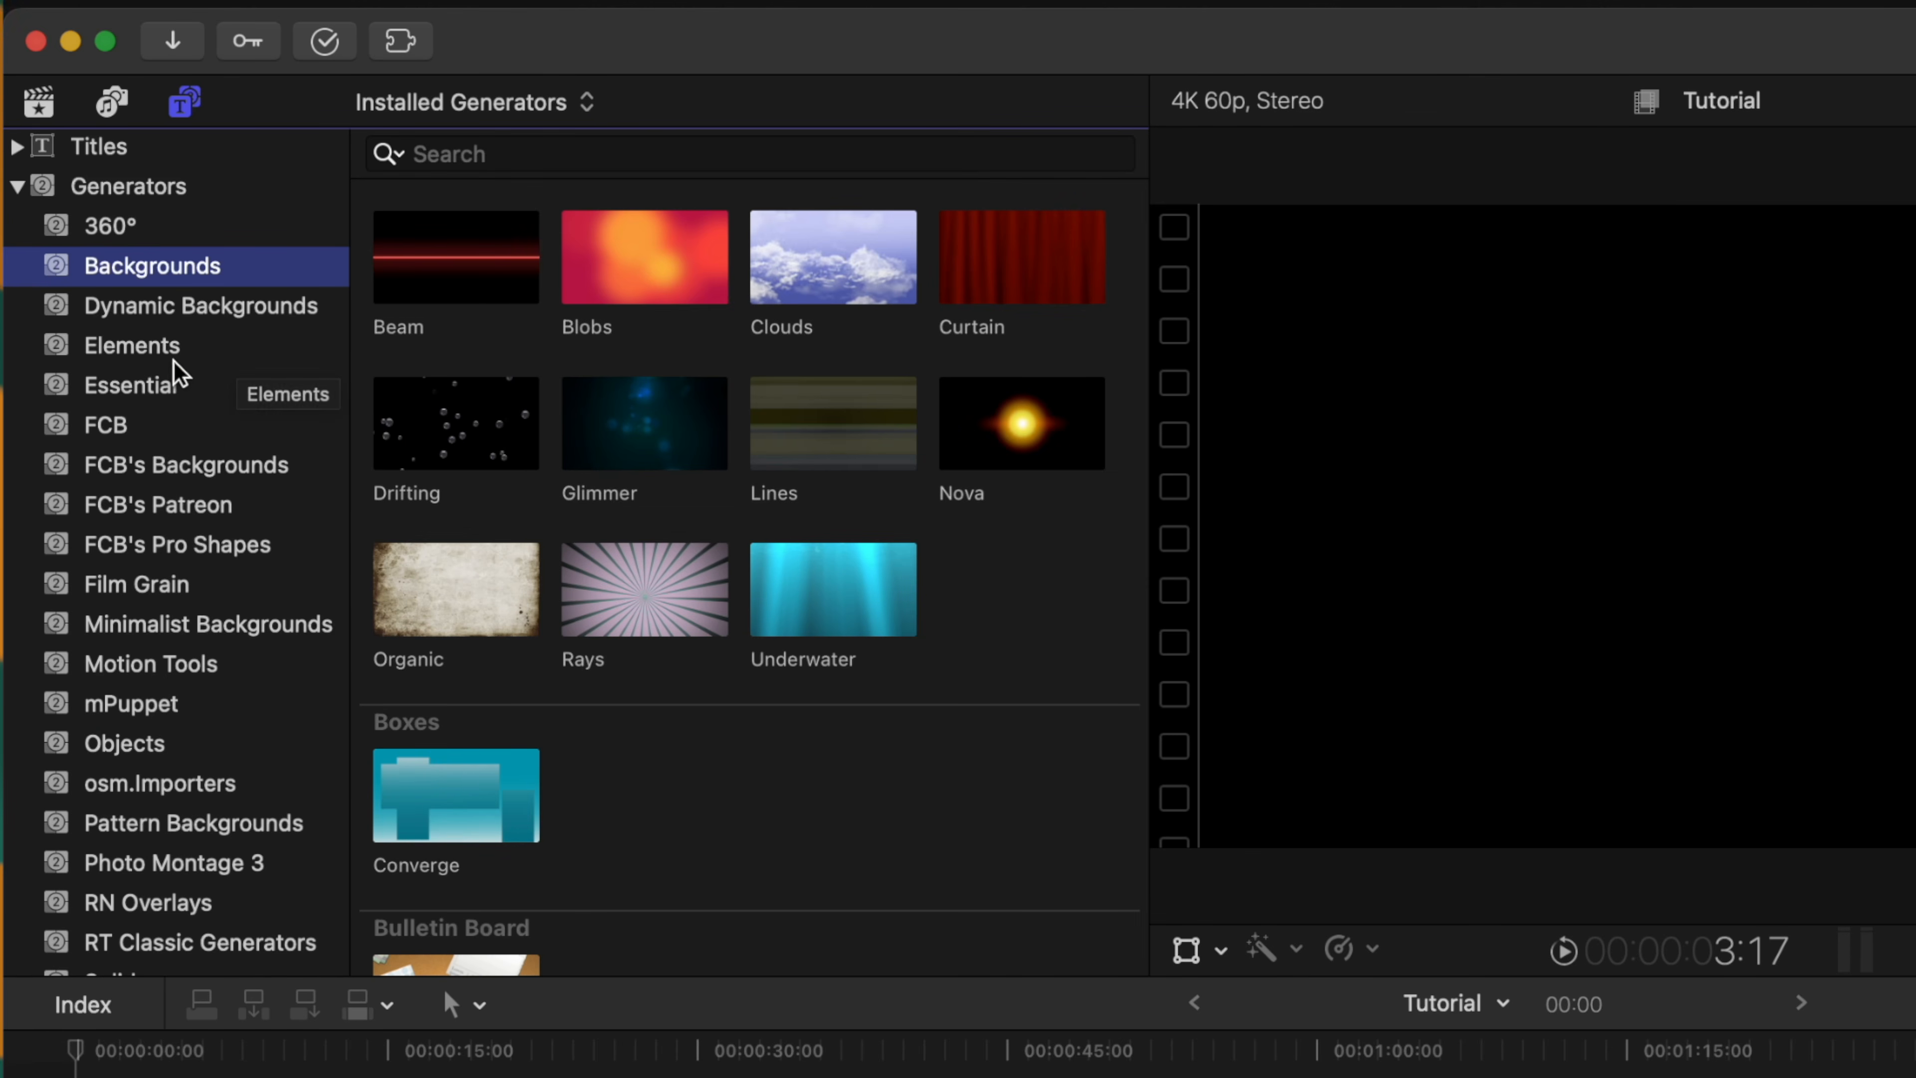
Add the Counting generator from the Elements category to the timeline and fit the clip to the timeline width.
left_click(174, 355)
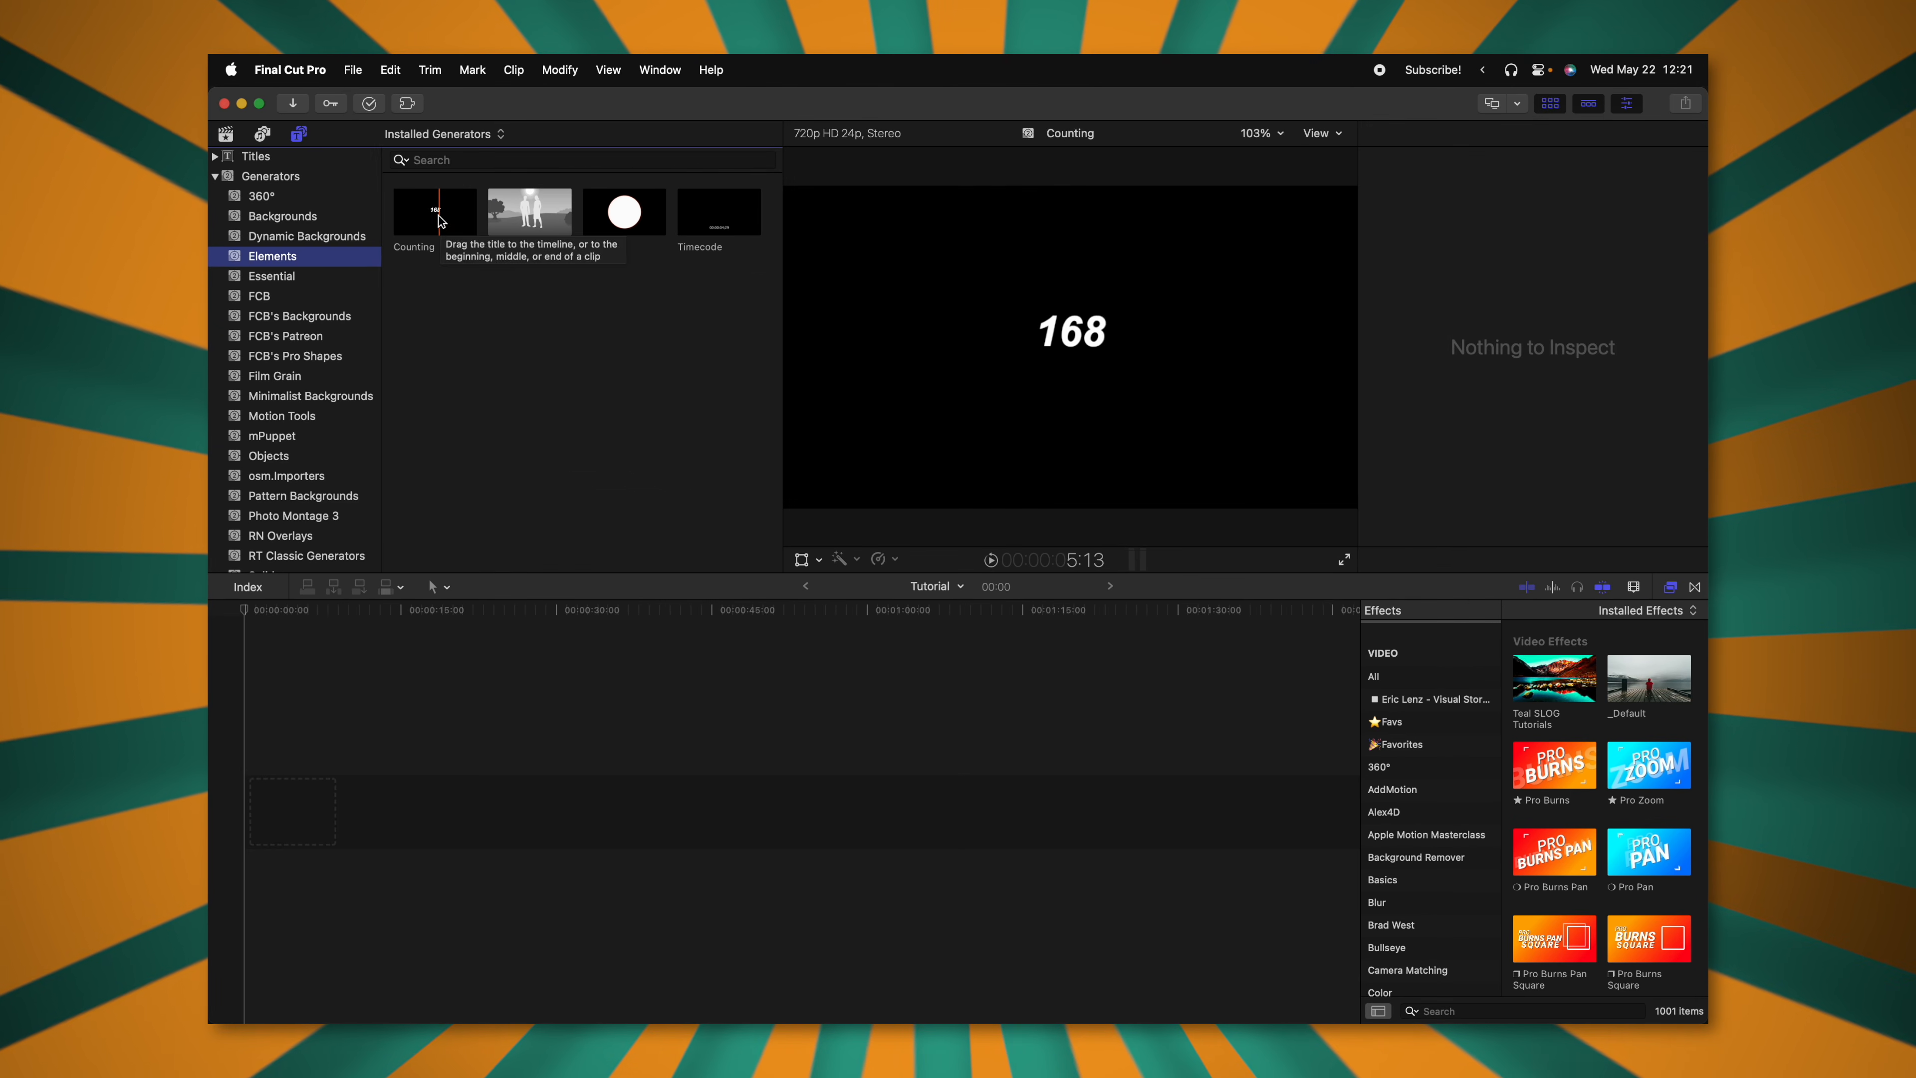
left_click_drag(448, 256, 429, 879)
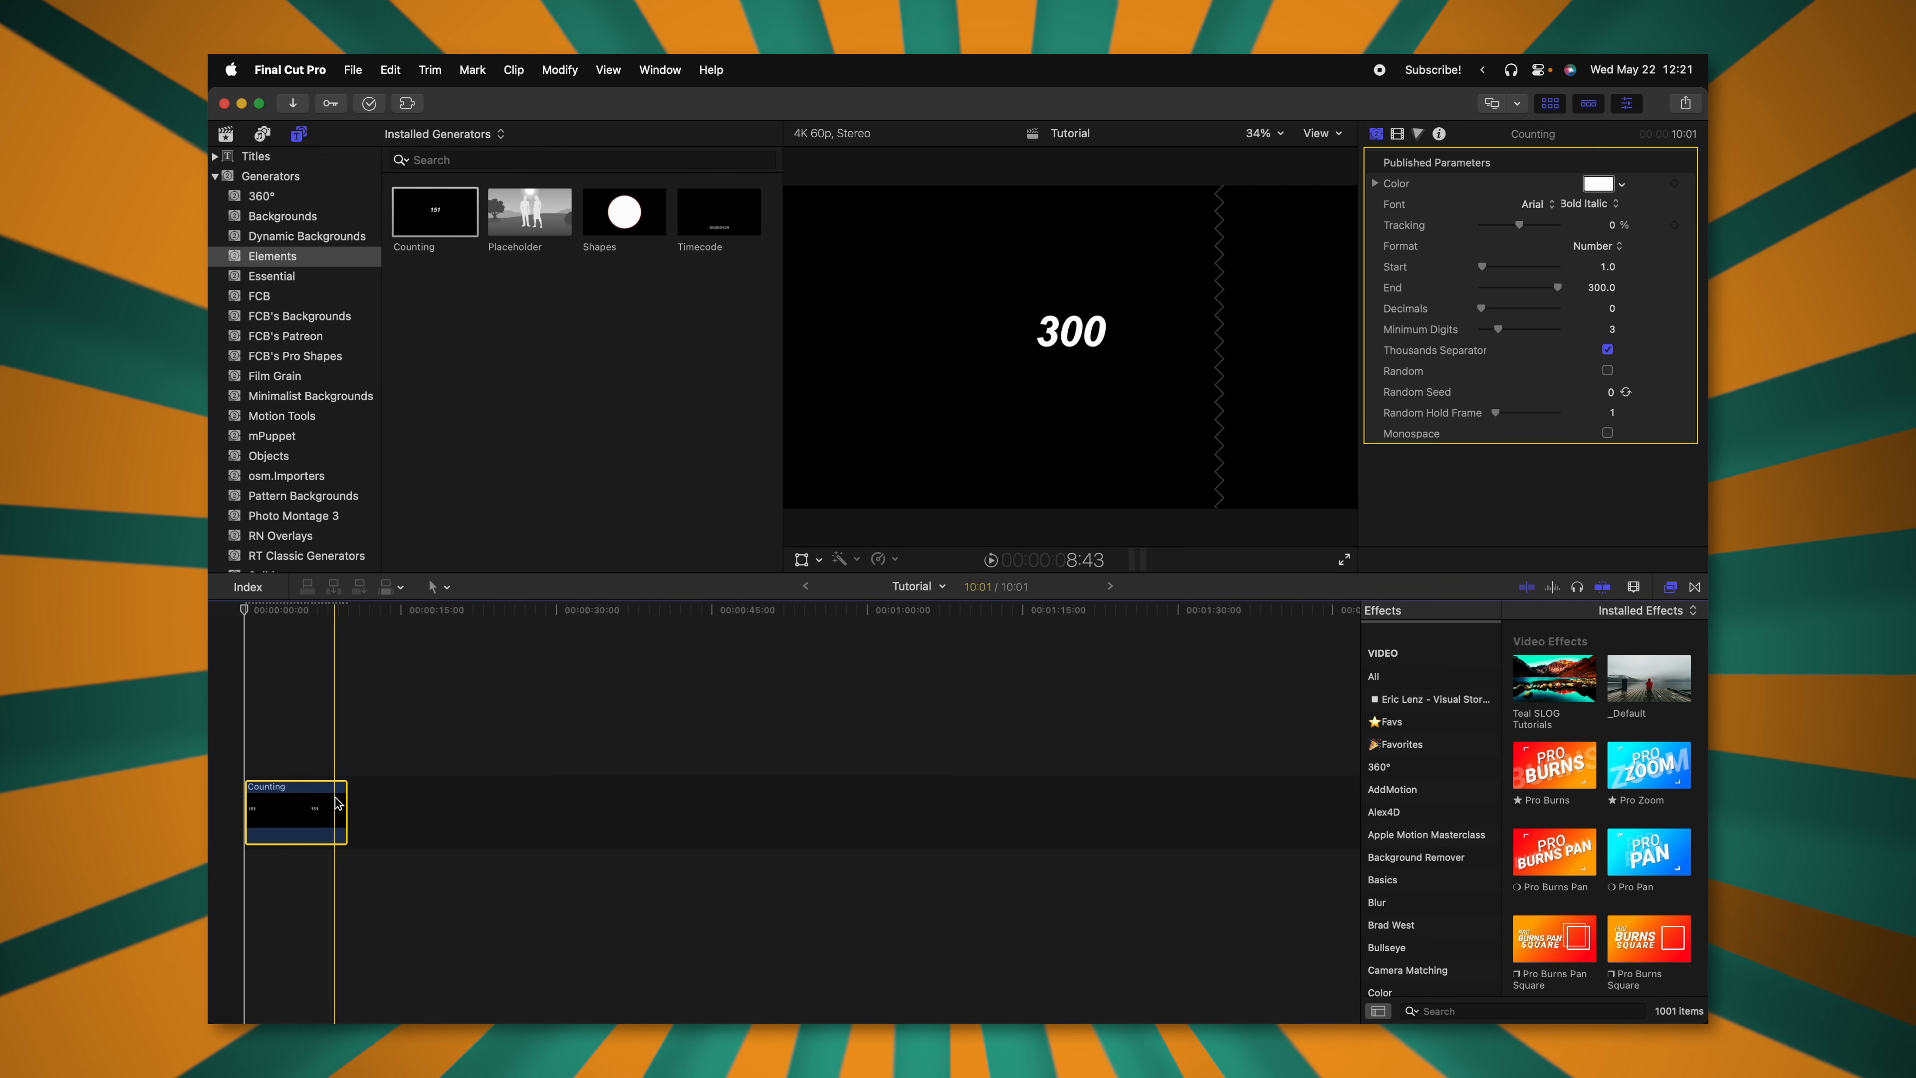
key("shift+z")
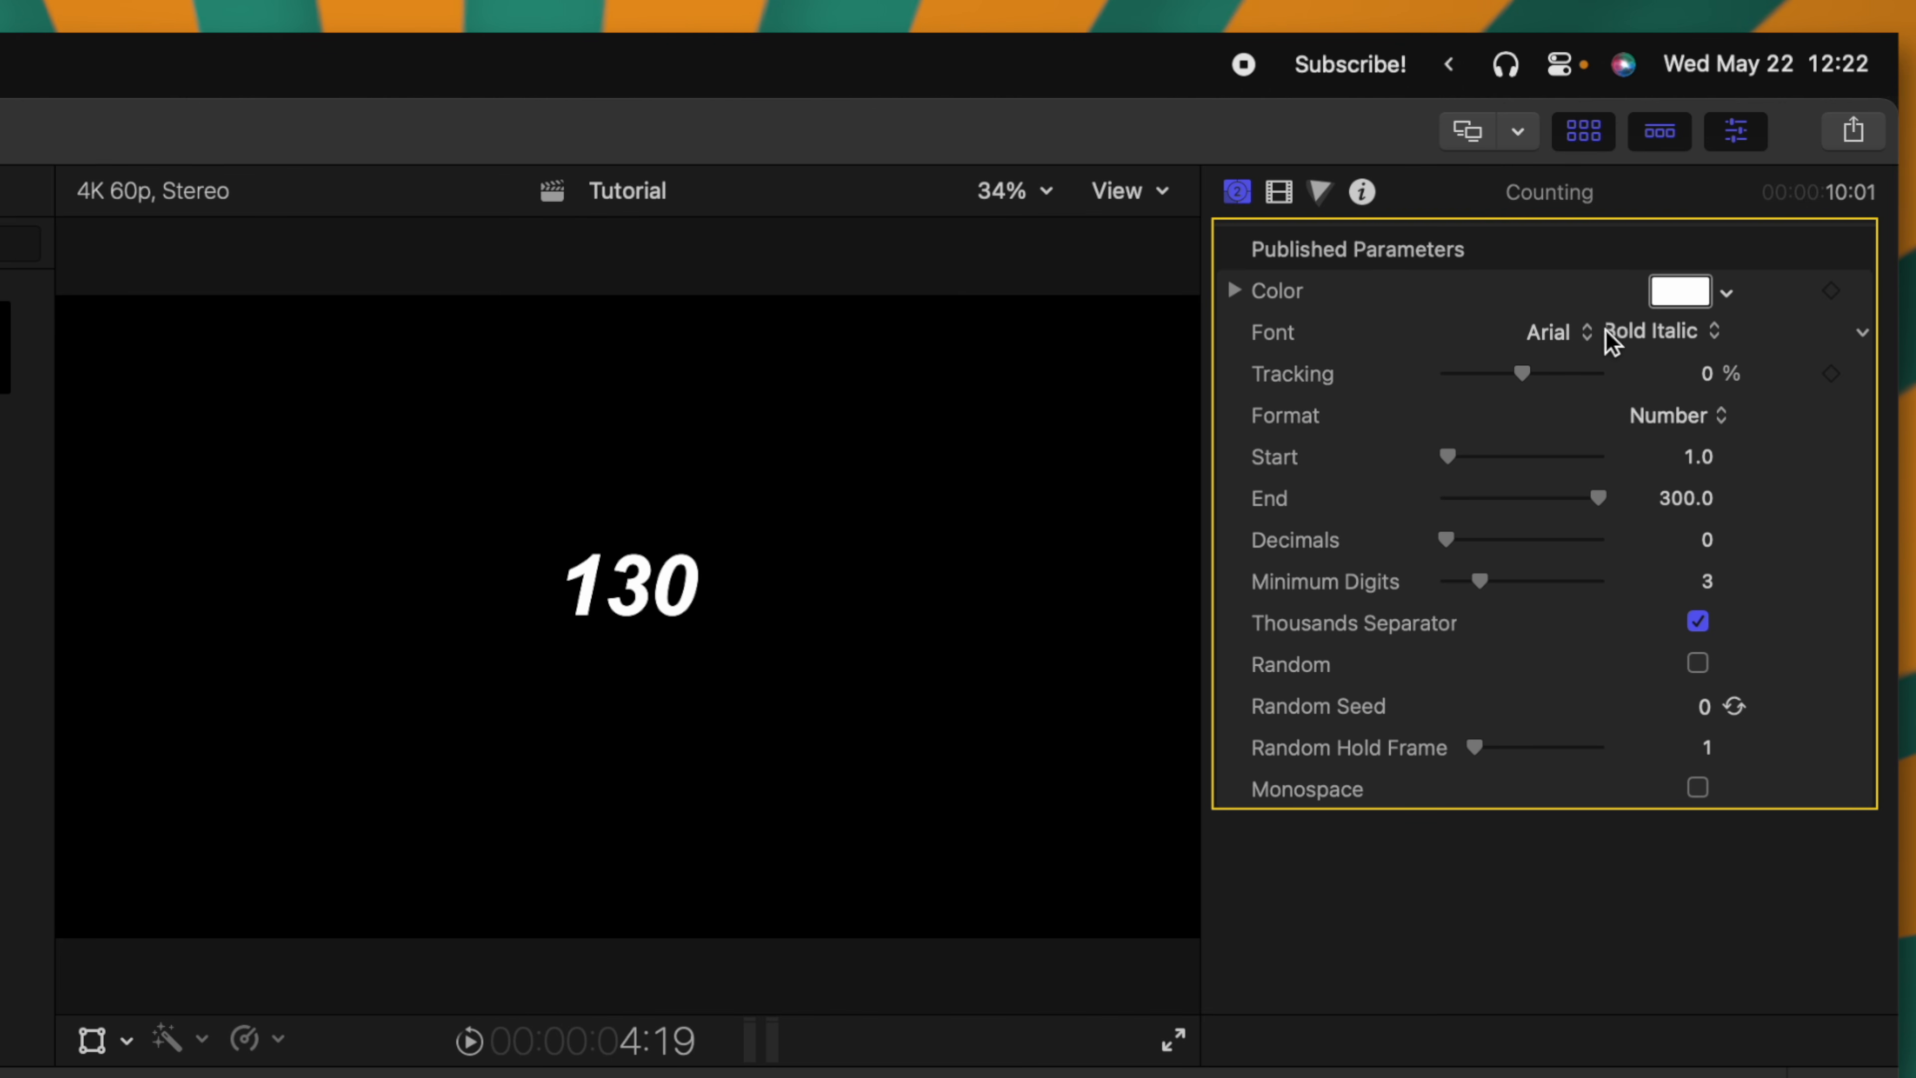
Try a Tracking of 39.41% on the counting number and undo it.
left_click_drag(1552, 370, 1552, 371)
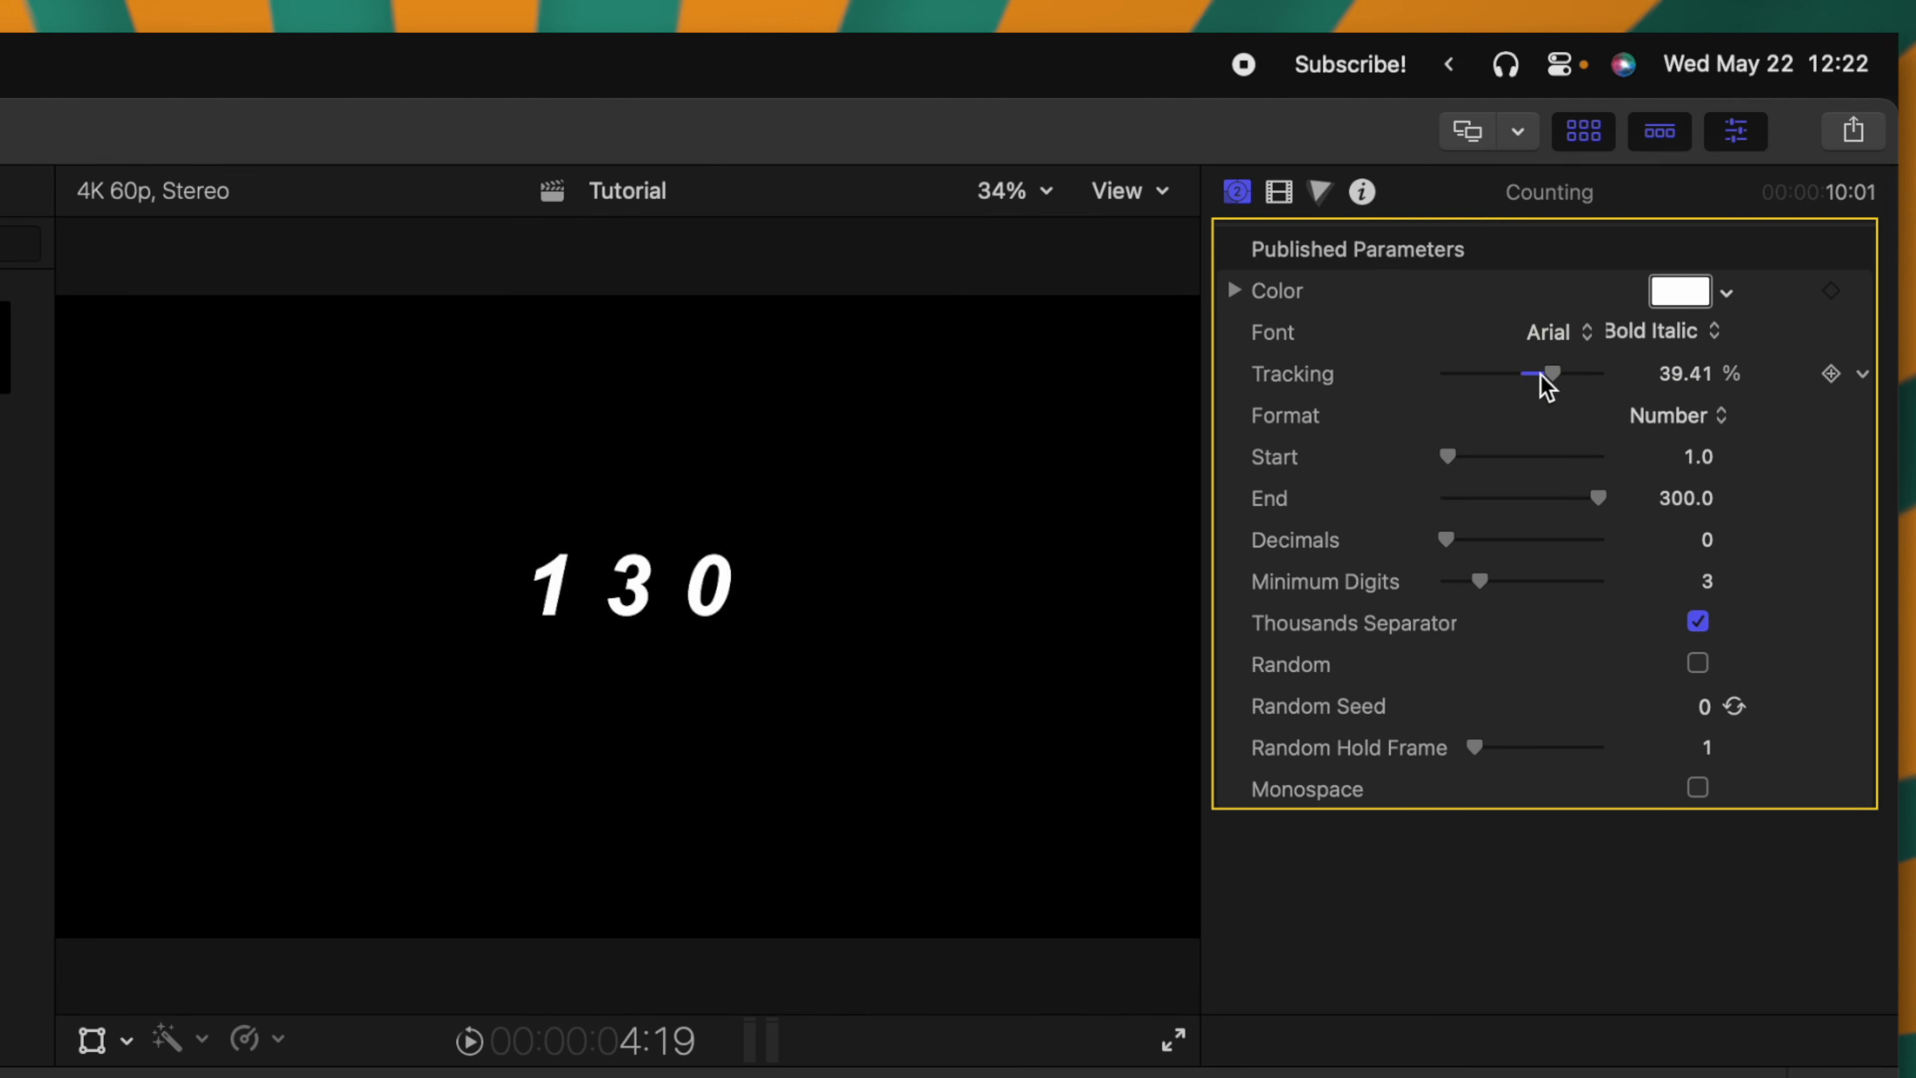
key("super+z")
Set the counter's format to Percent with an End value of 100, and play back the count.
left_click(1654, 423)
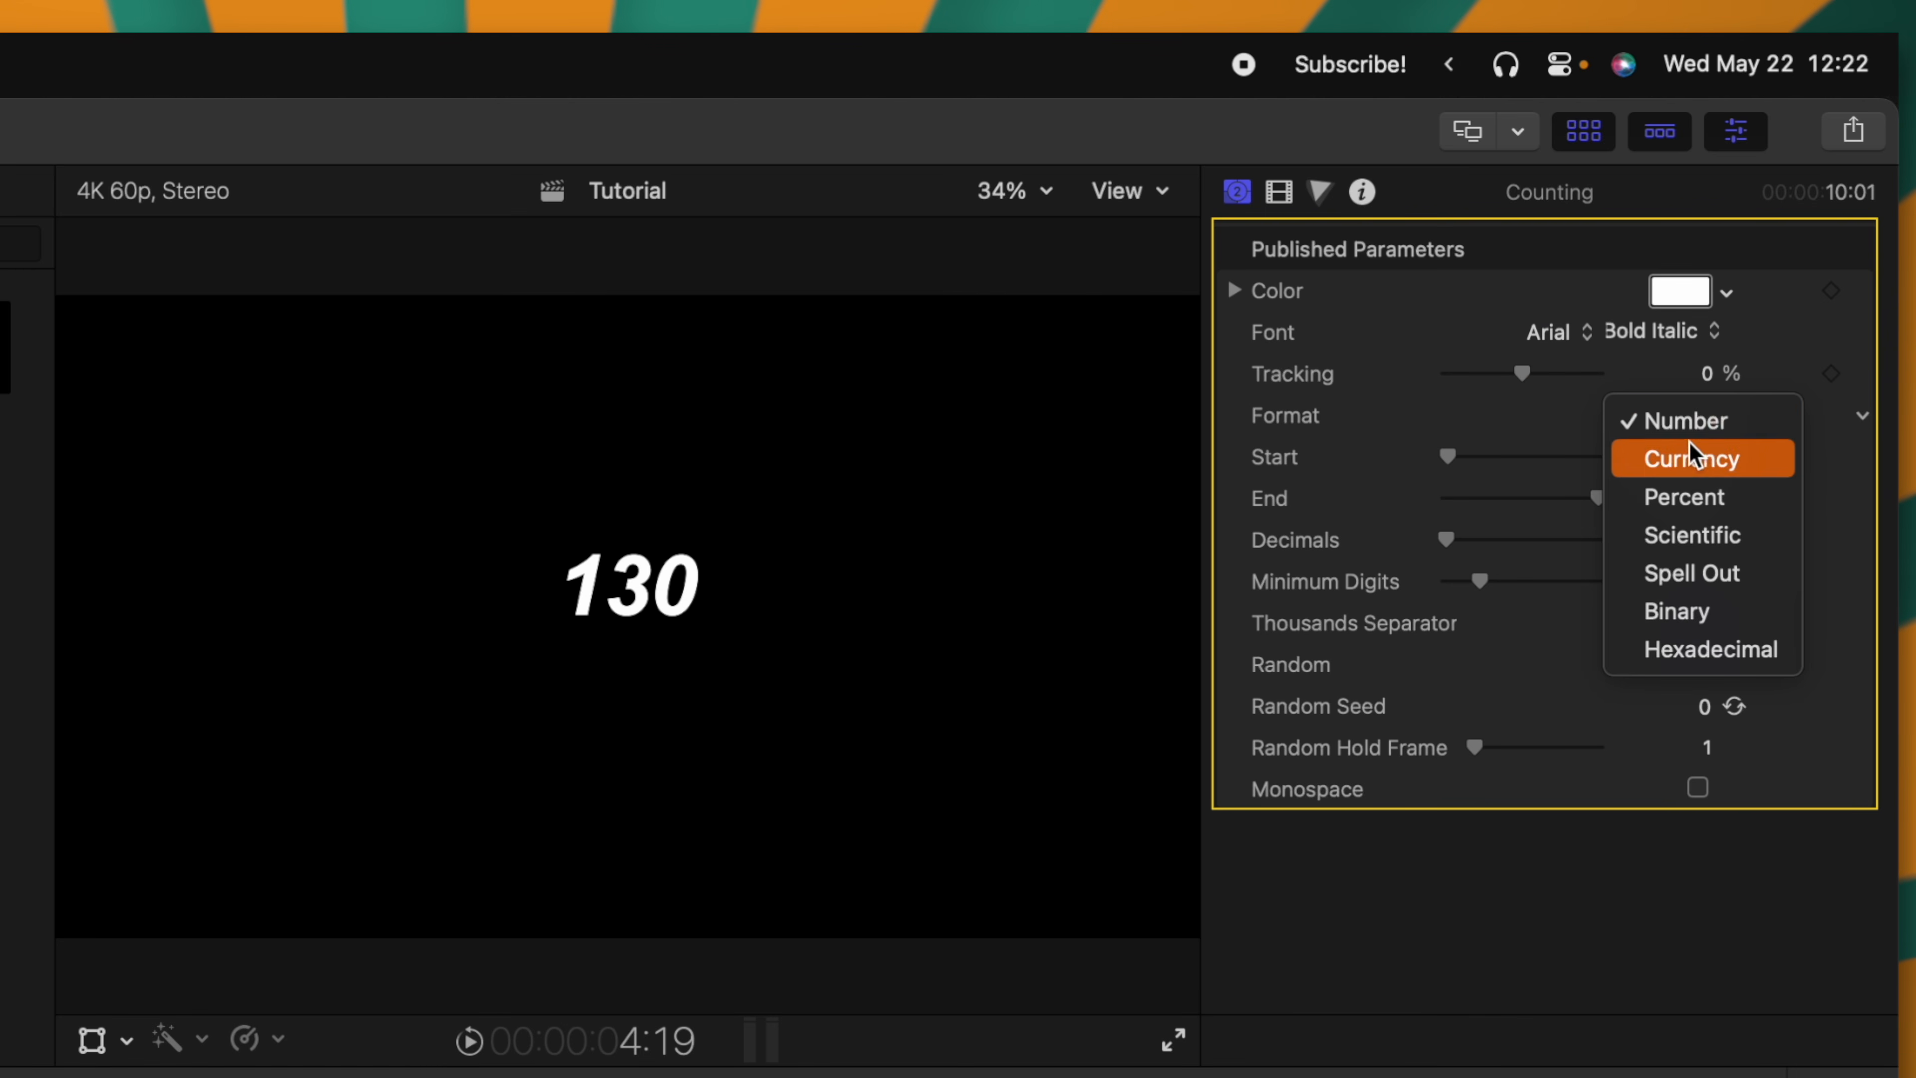
left_click(1701, 498)
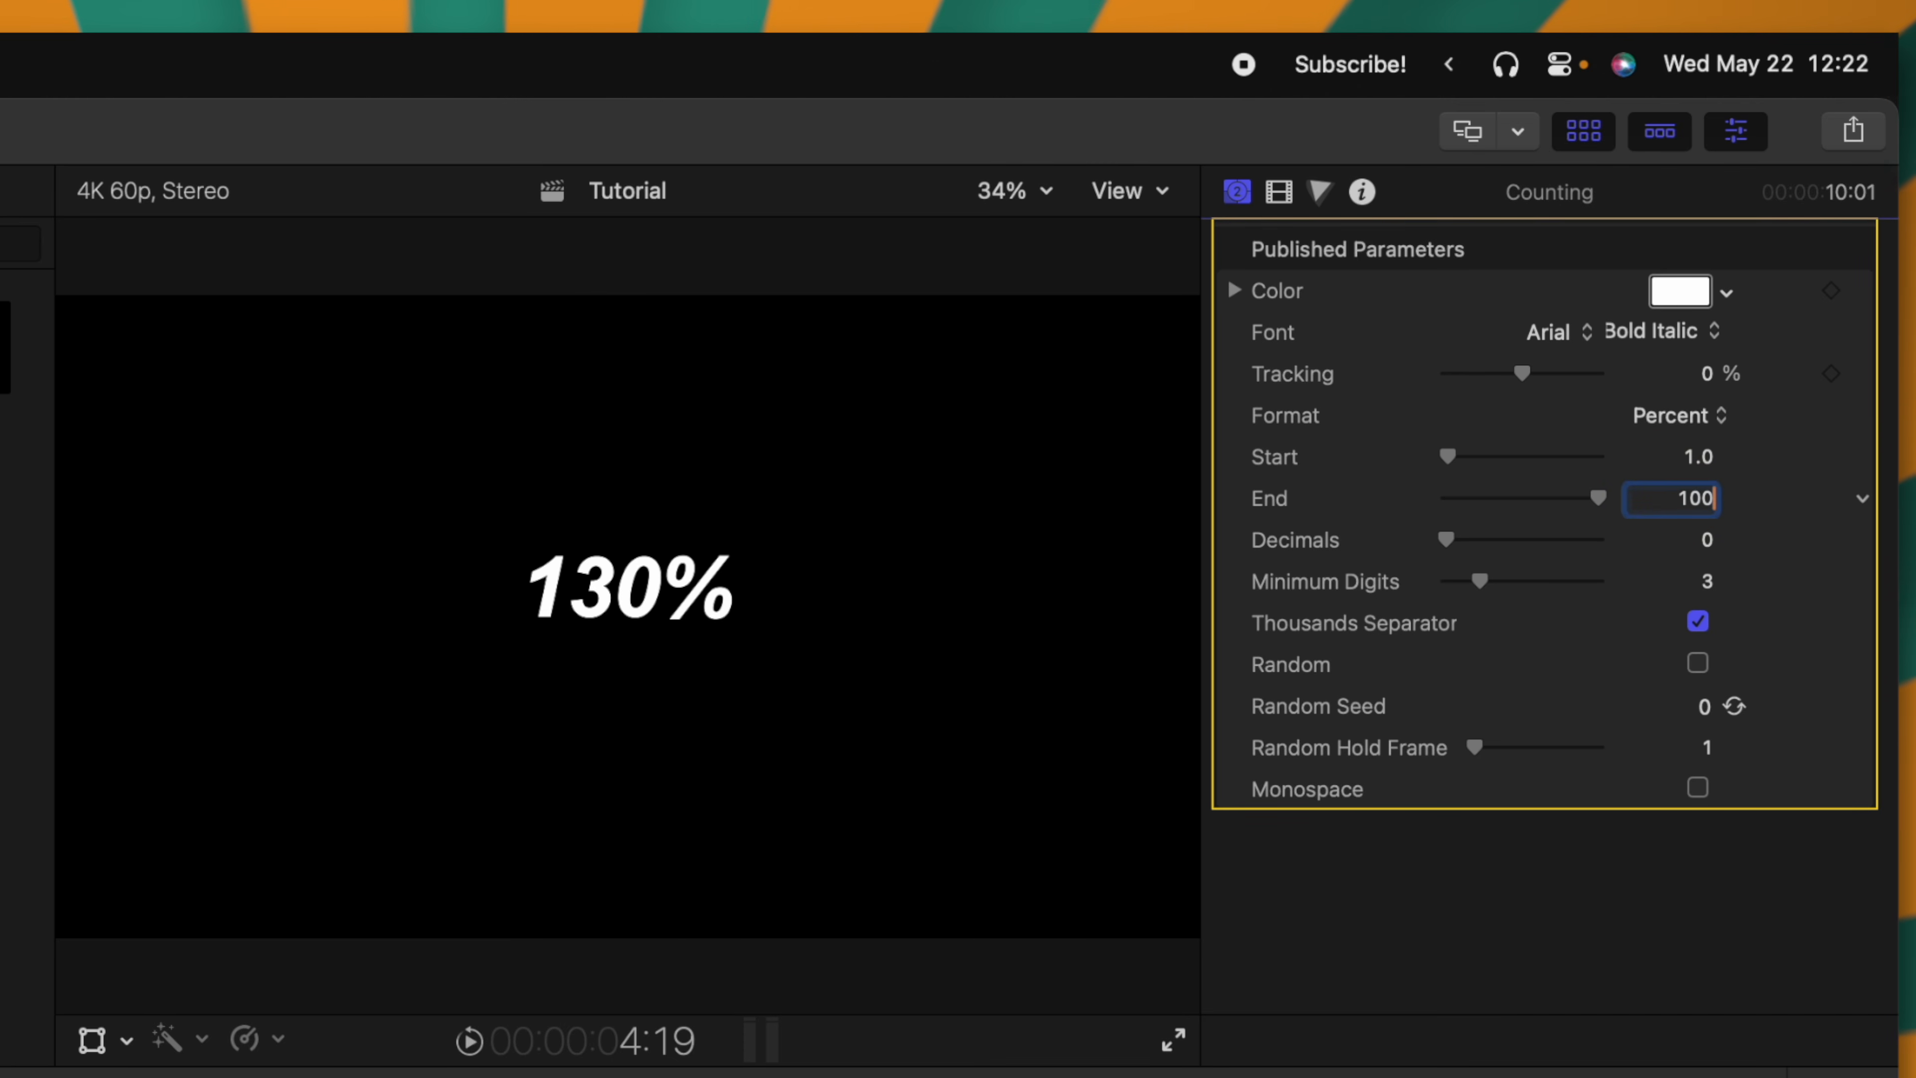
key("Return")
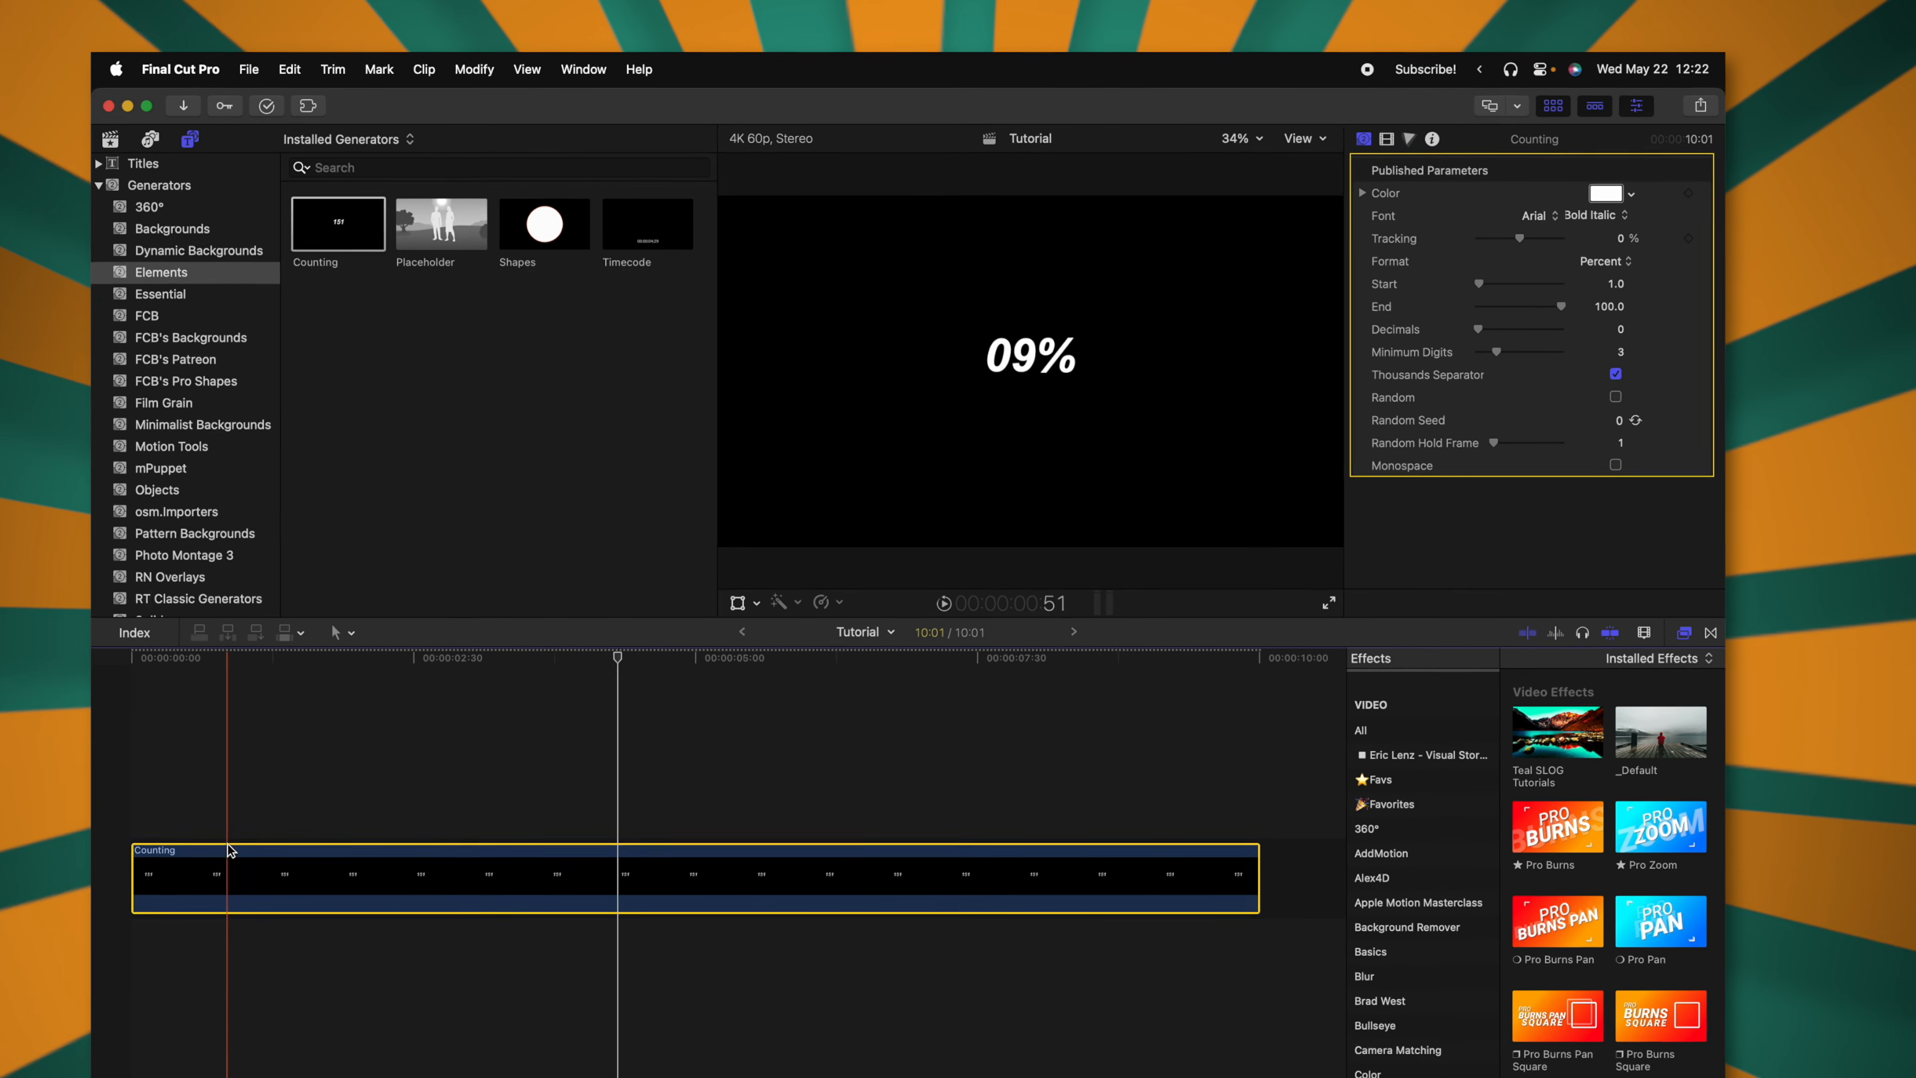
key("space")
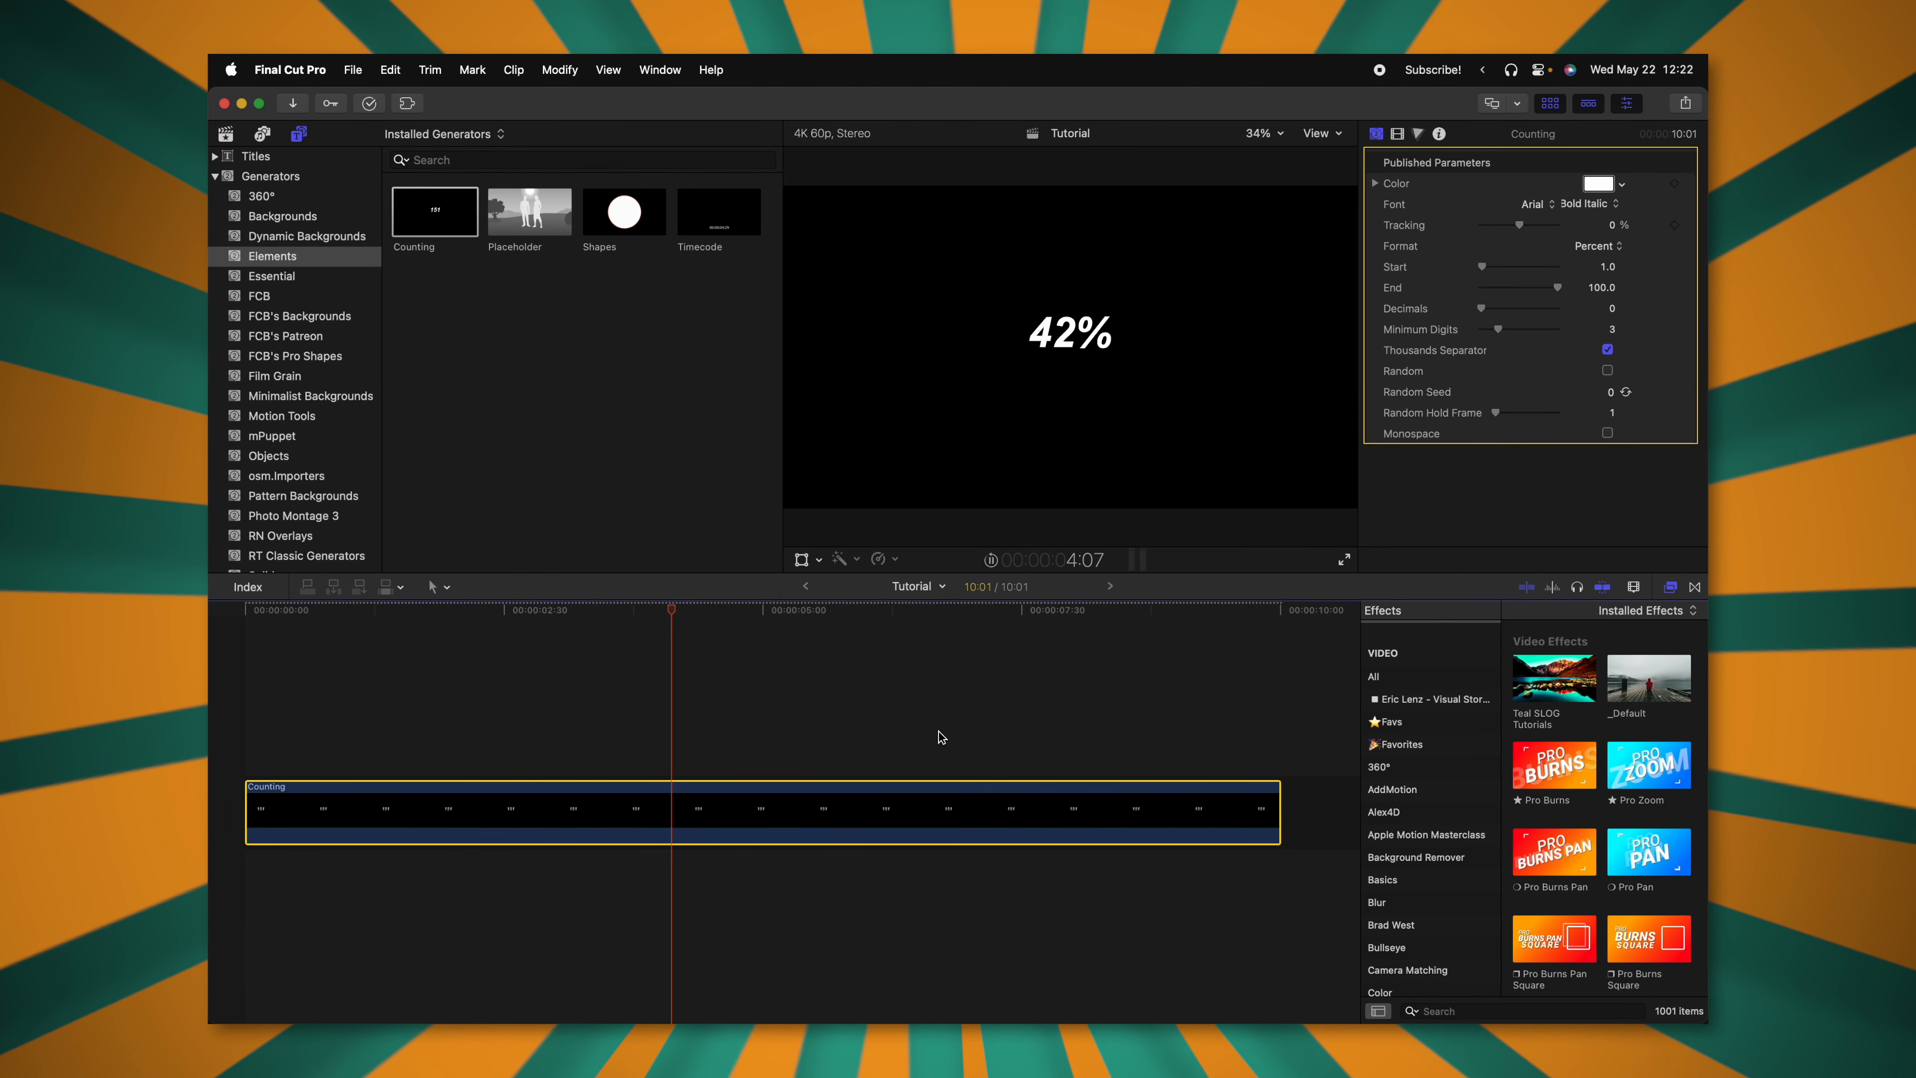
key("space")
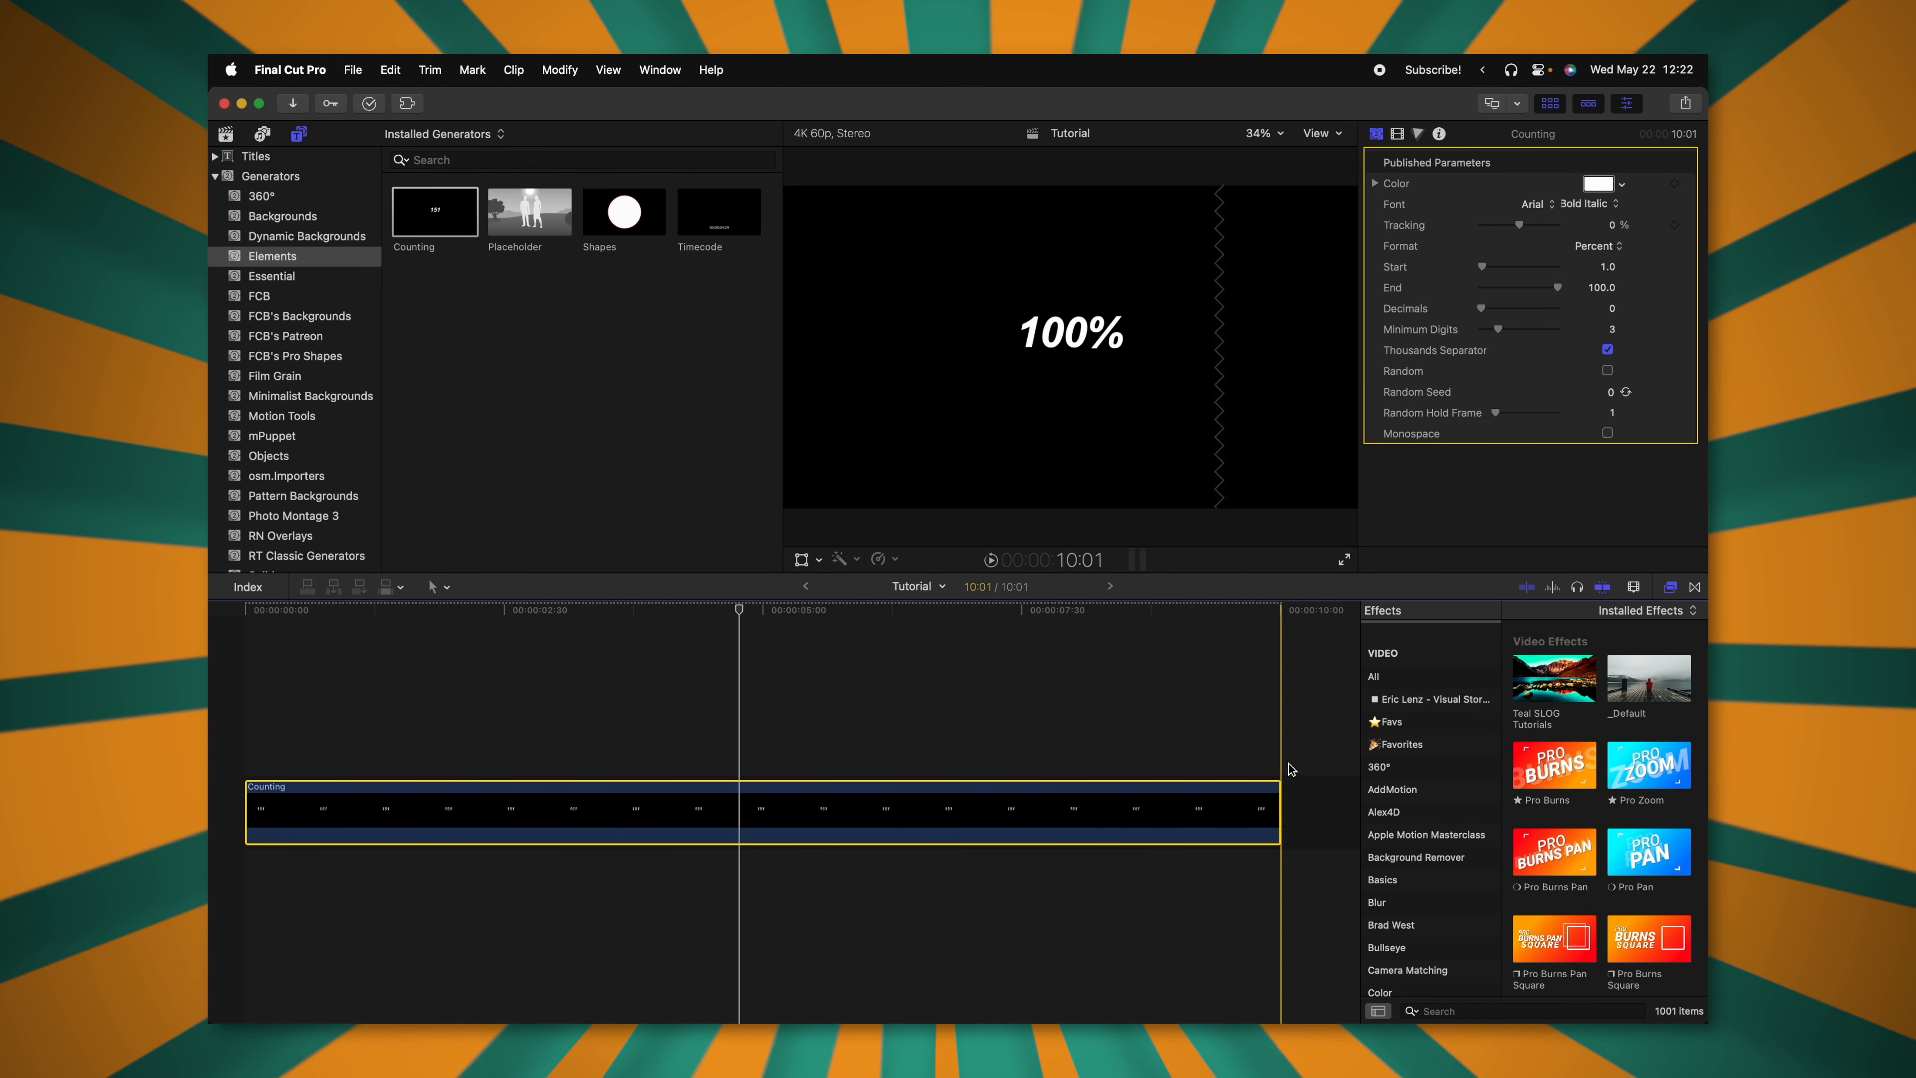
Shorten the Counting clip to 1:19 and play the faster count from the start.
left_click_drag(1279, 830, 378, 830)
key("space")
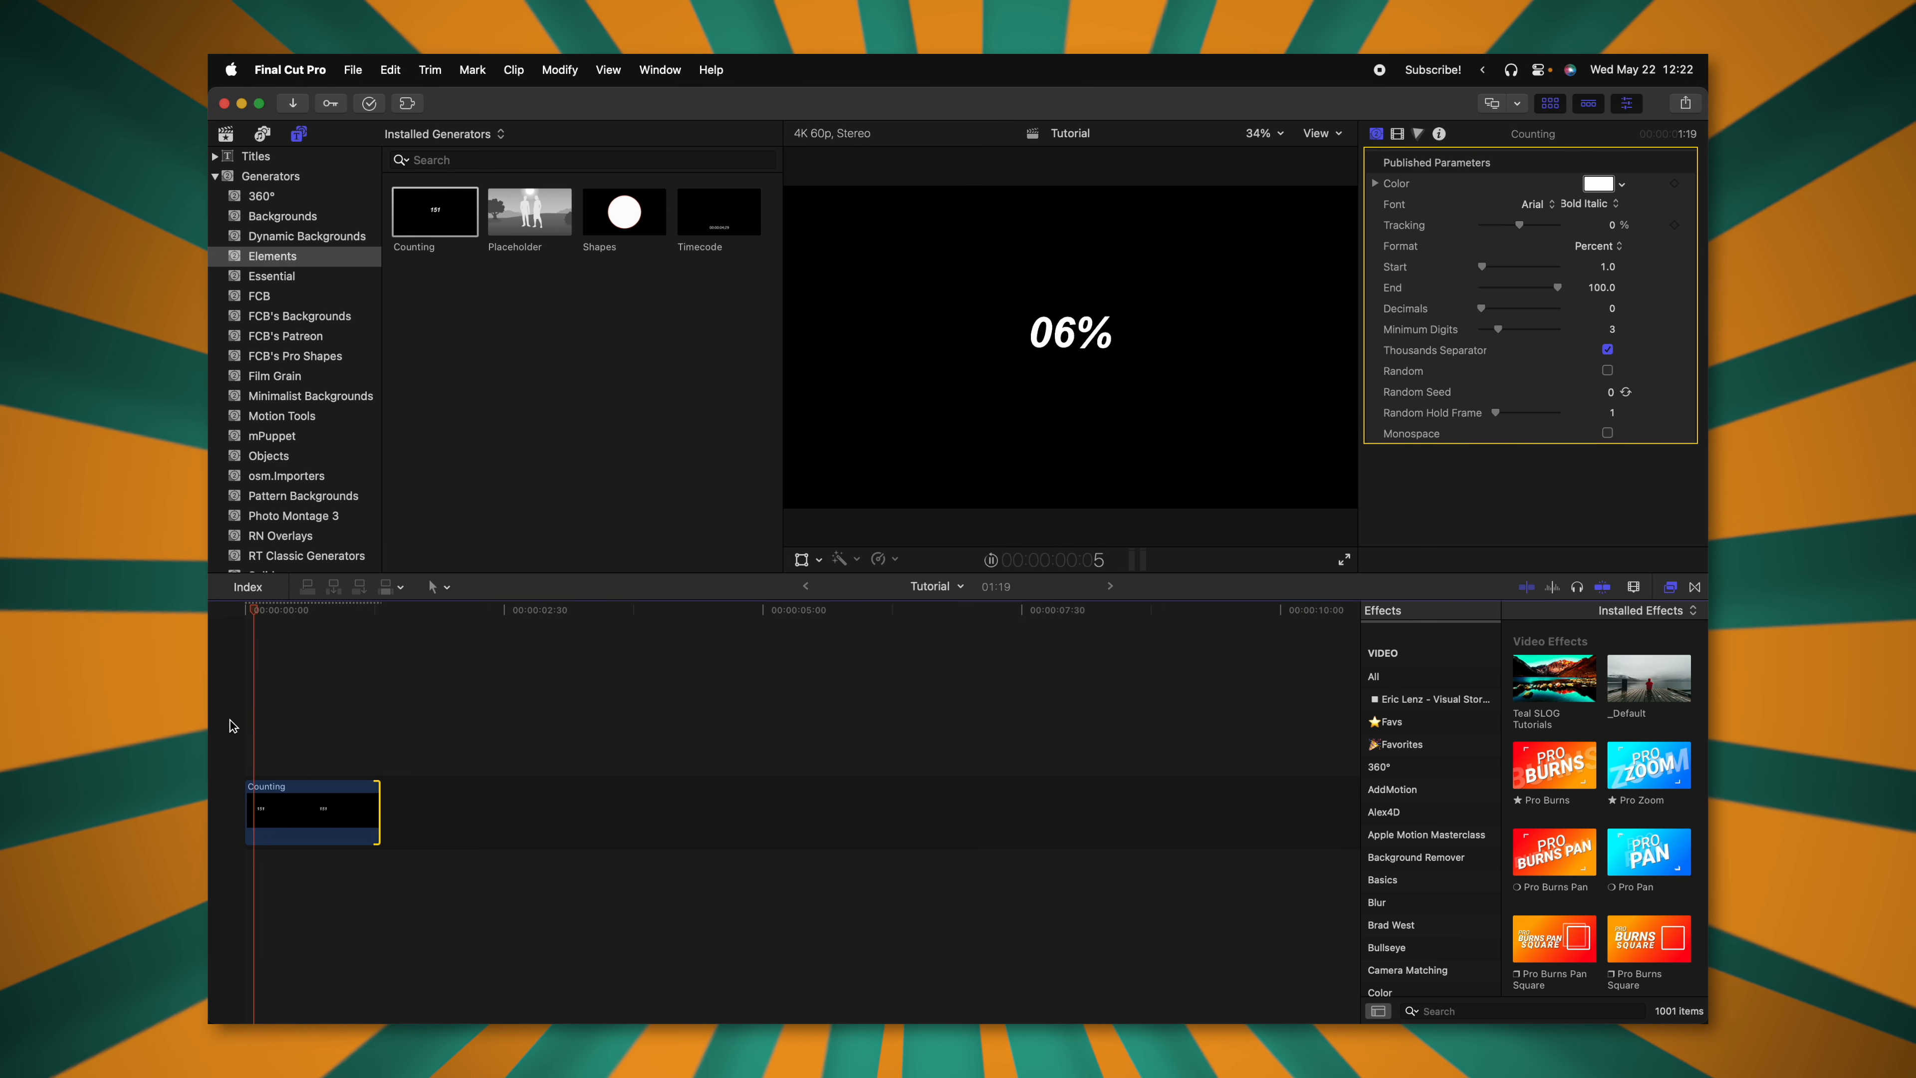
key("space")
Try 4 decimals and a higher Minimum Digits value on the counter, undoing each change.
left_click_drag(1481, 308, 1513, 311)
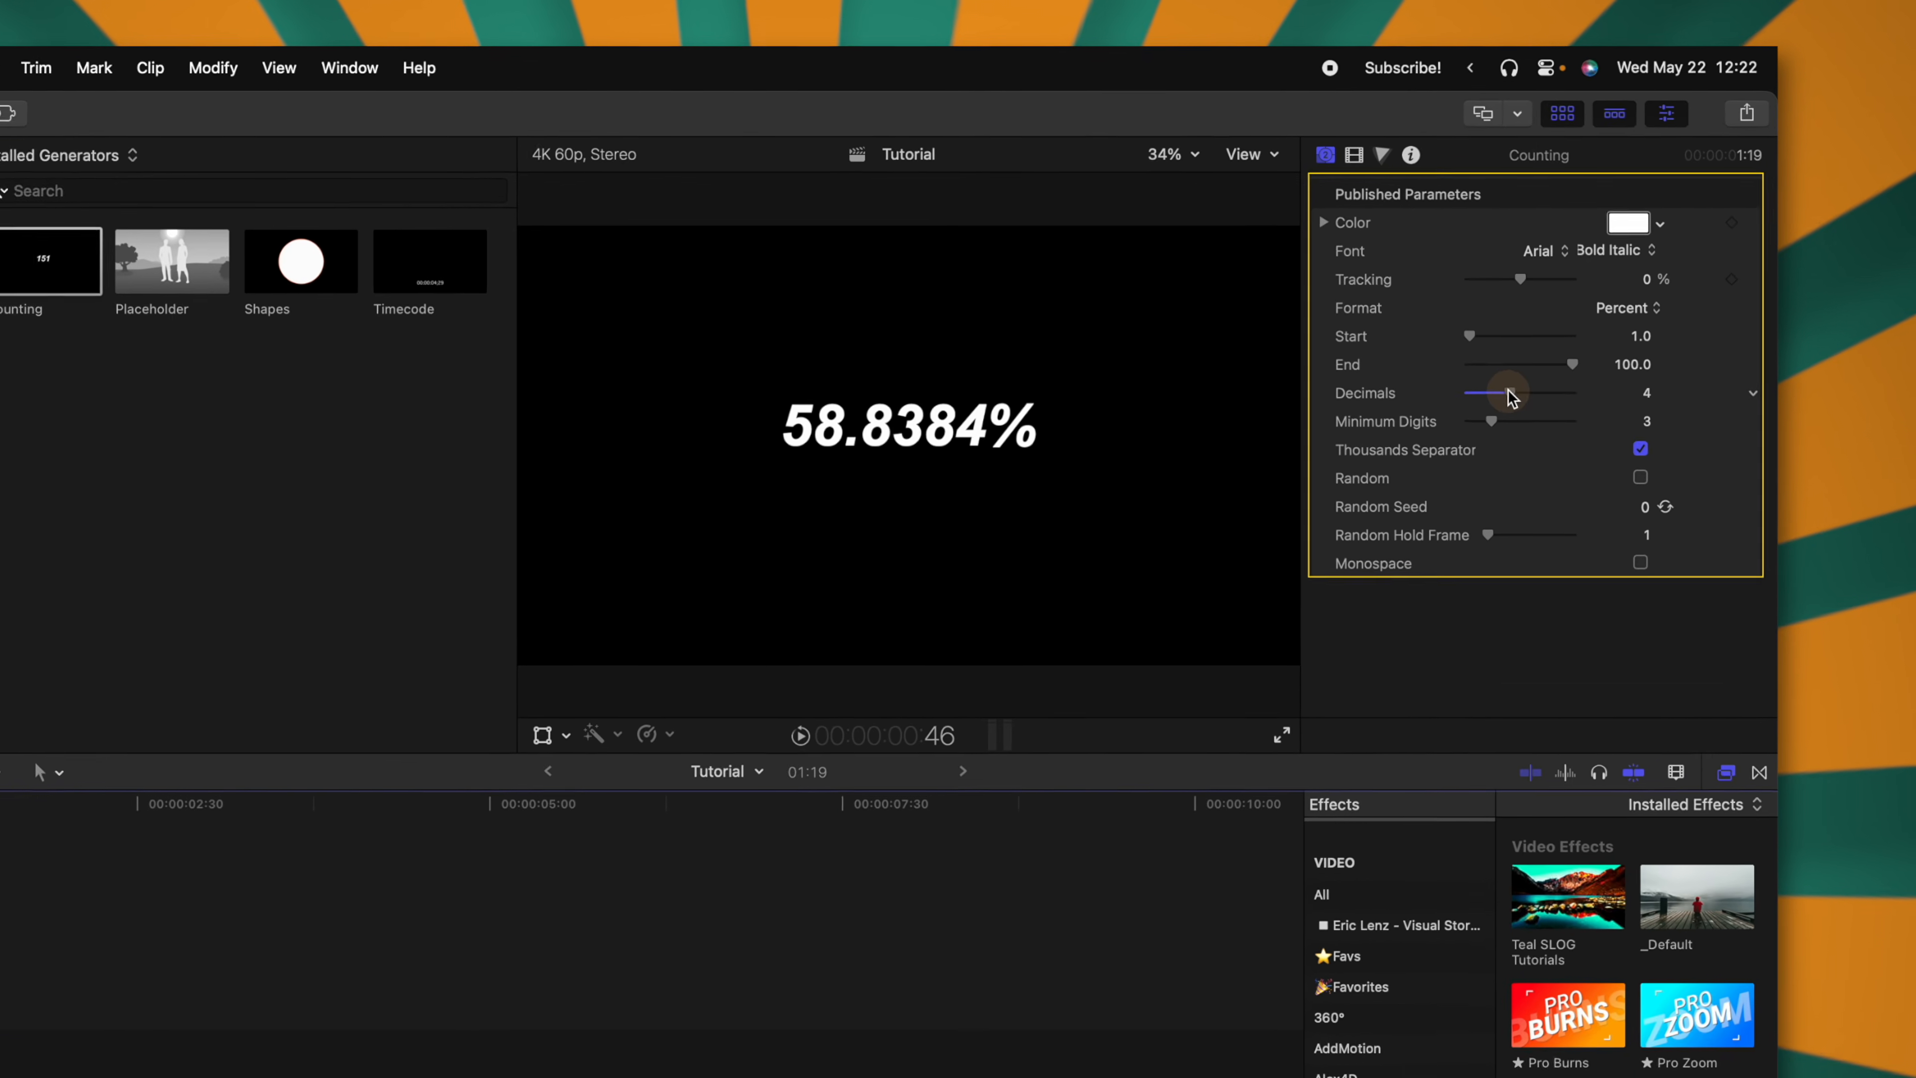
key("space")
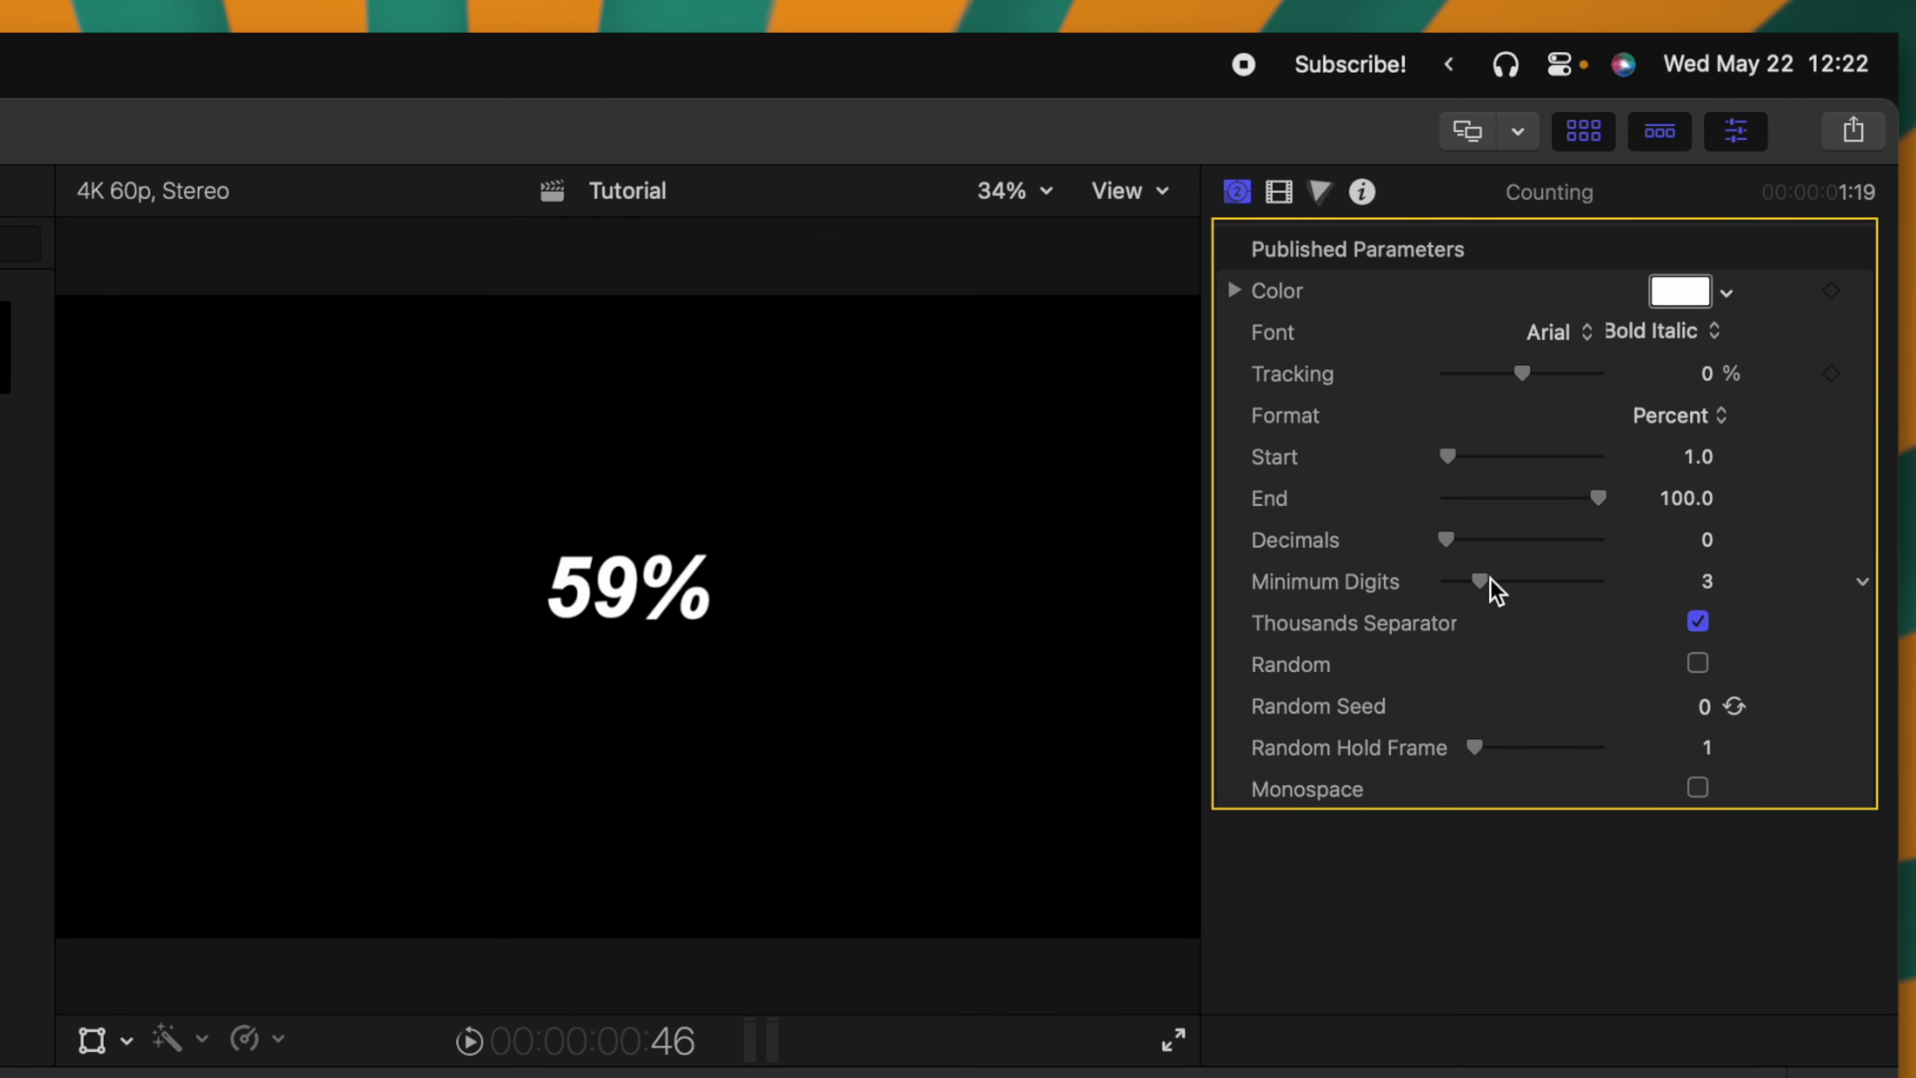
left_click_drag(1488, 590, 1561, 601)
key("super+z")
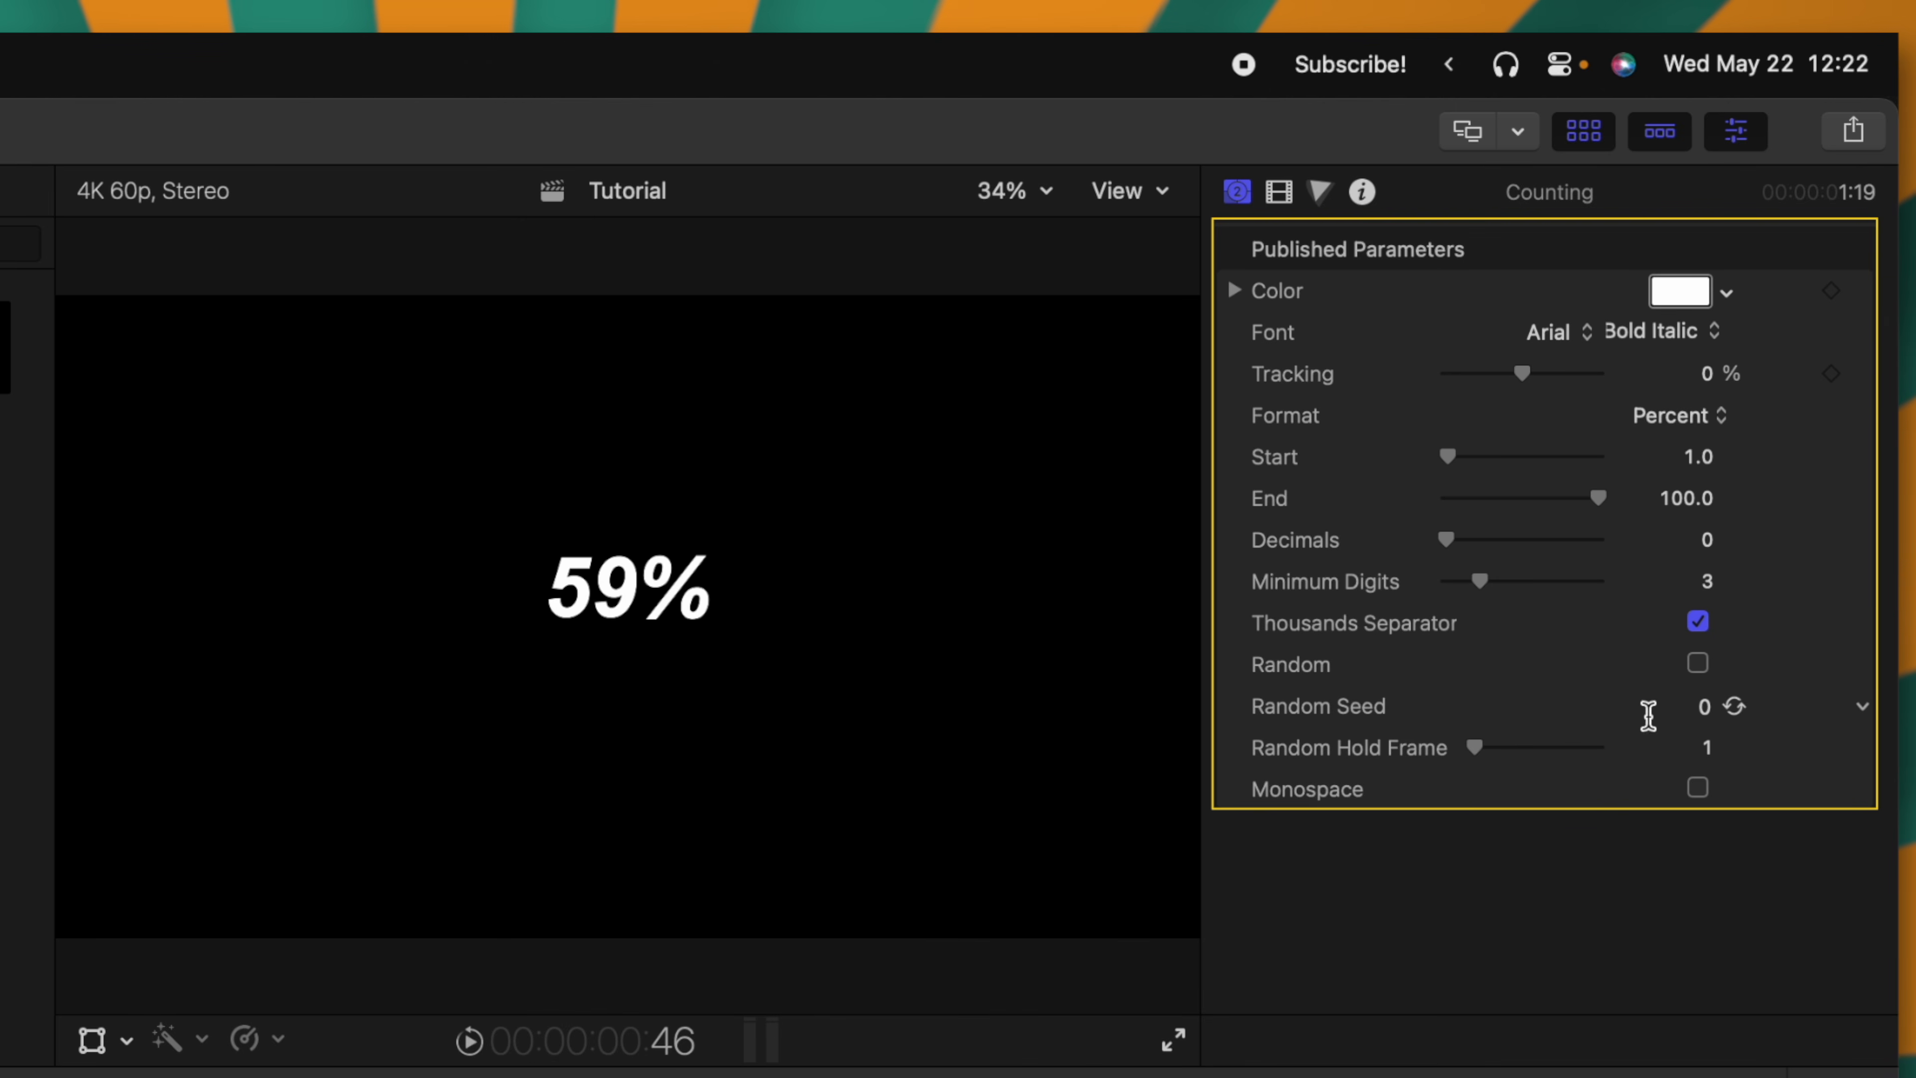
Enable Random counting with a newly generated random seed and play back the clip.
left_click(1697, 663)
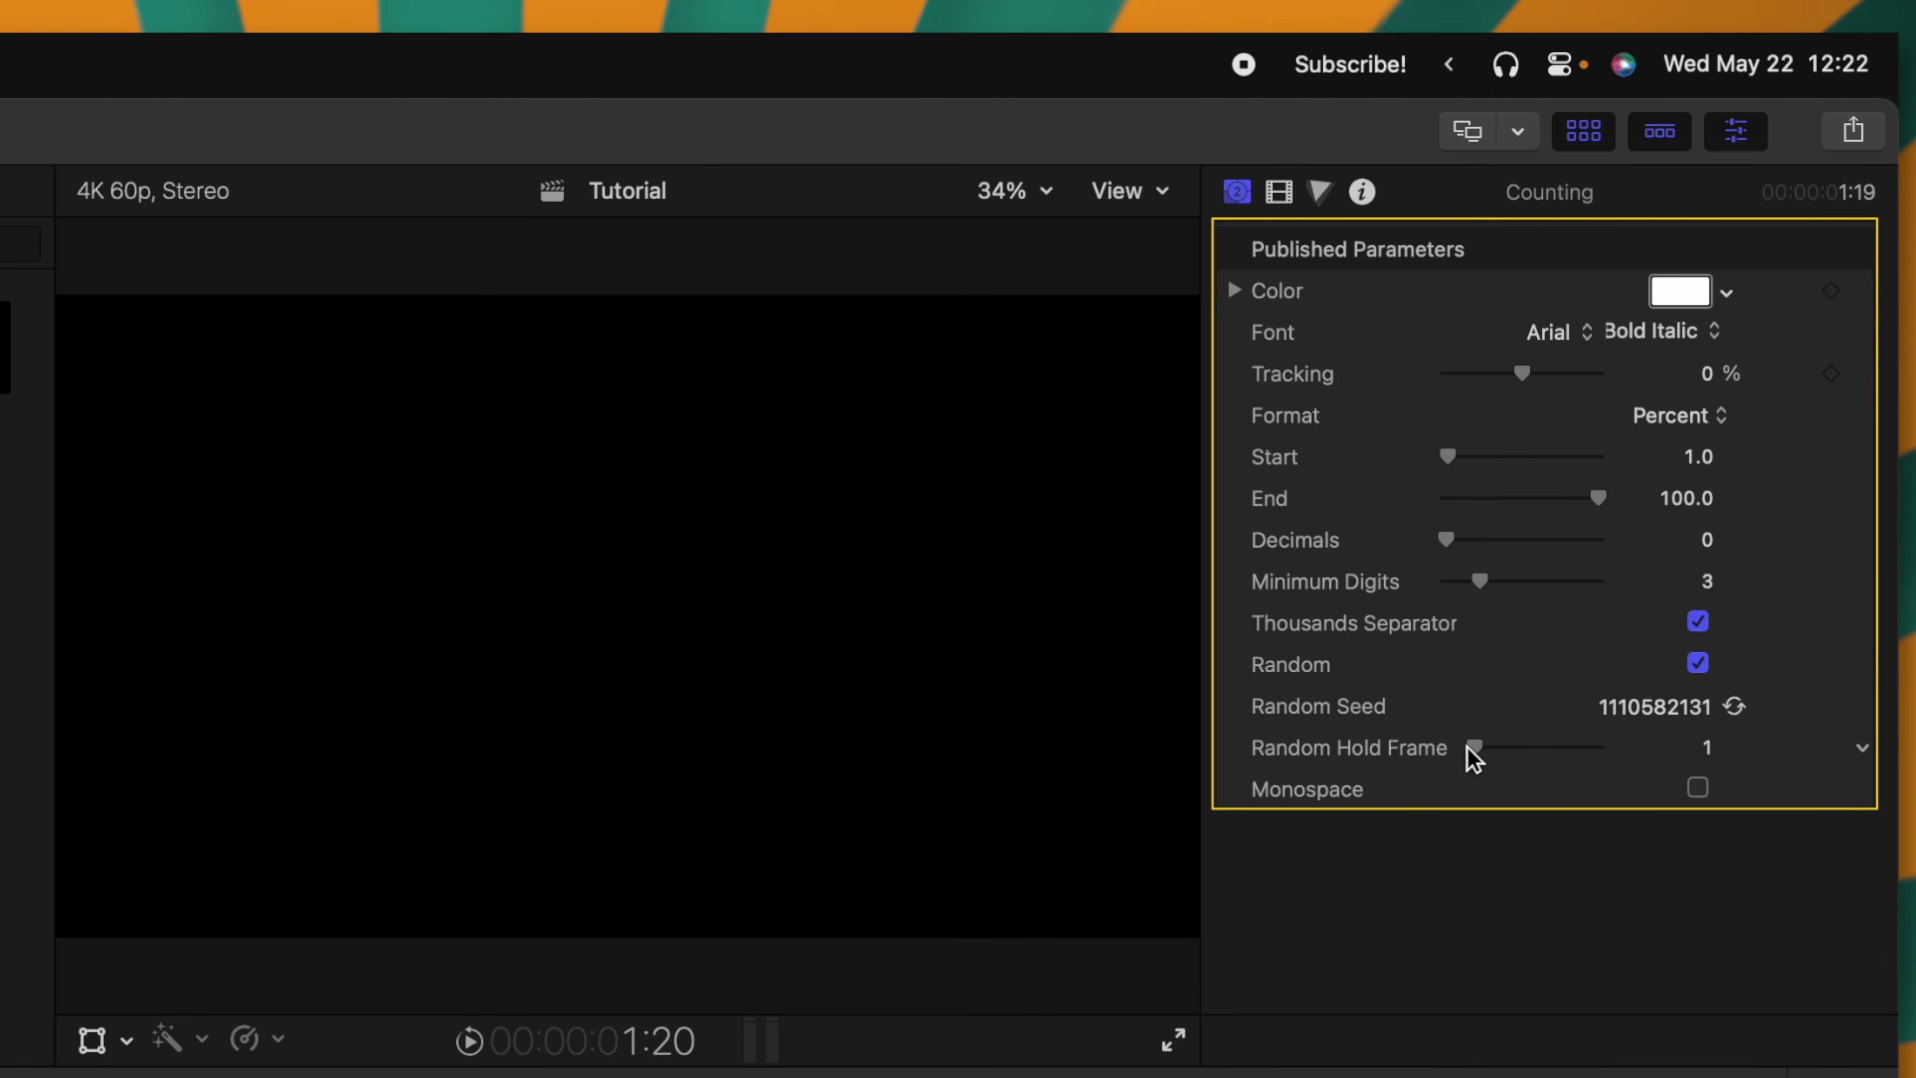
key("space")
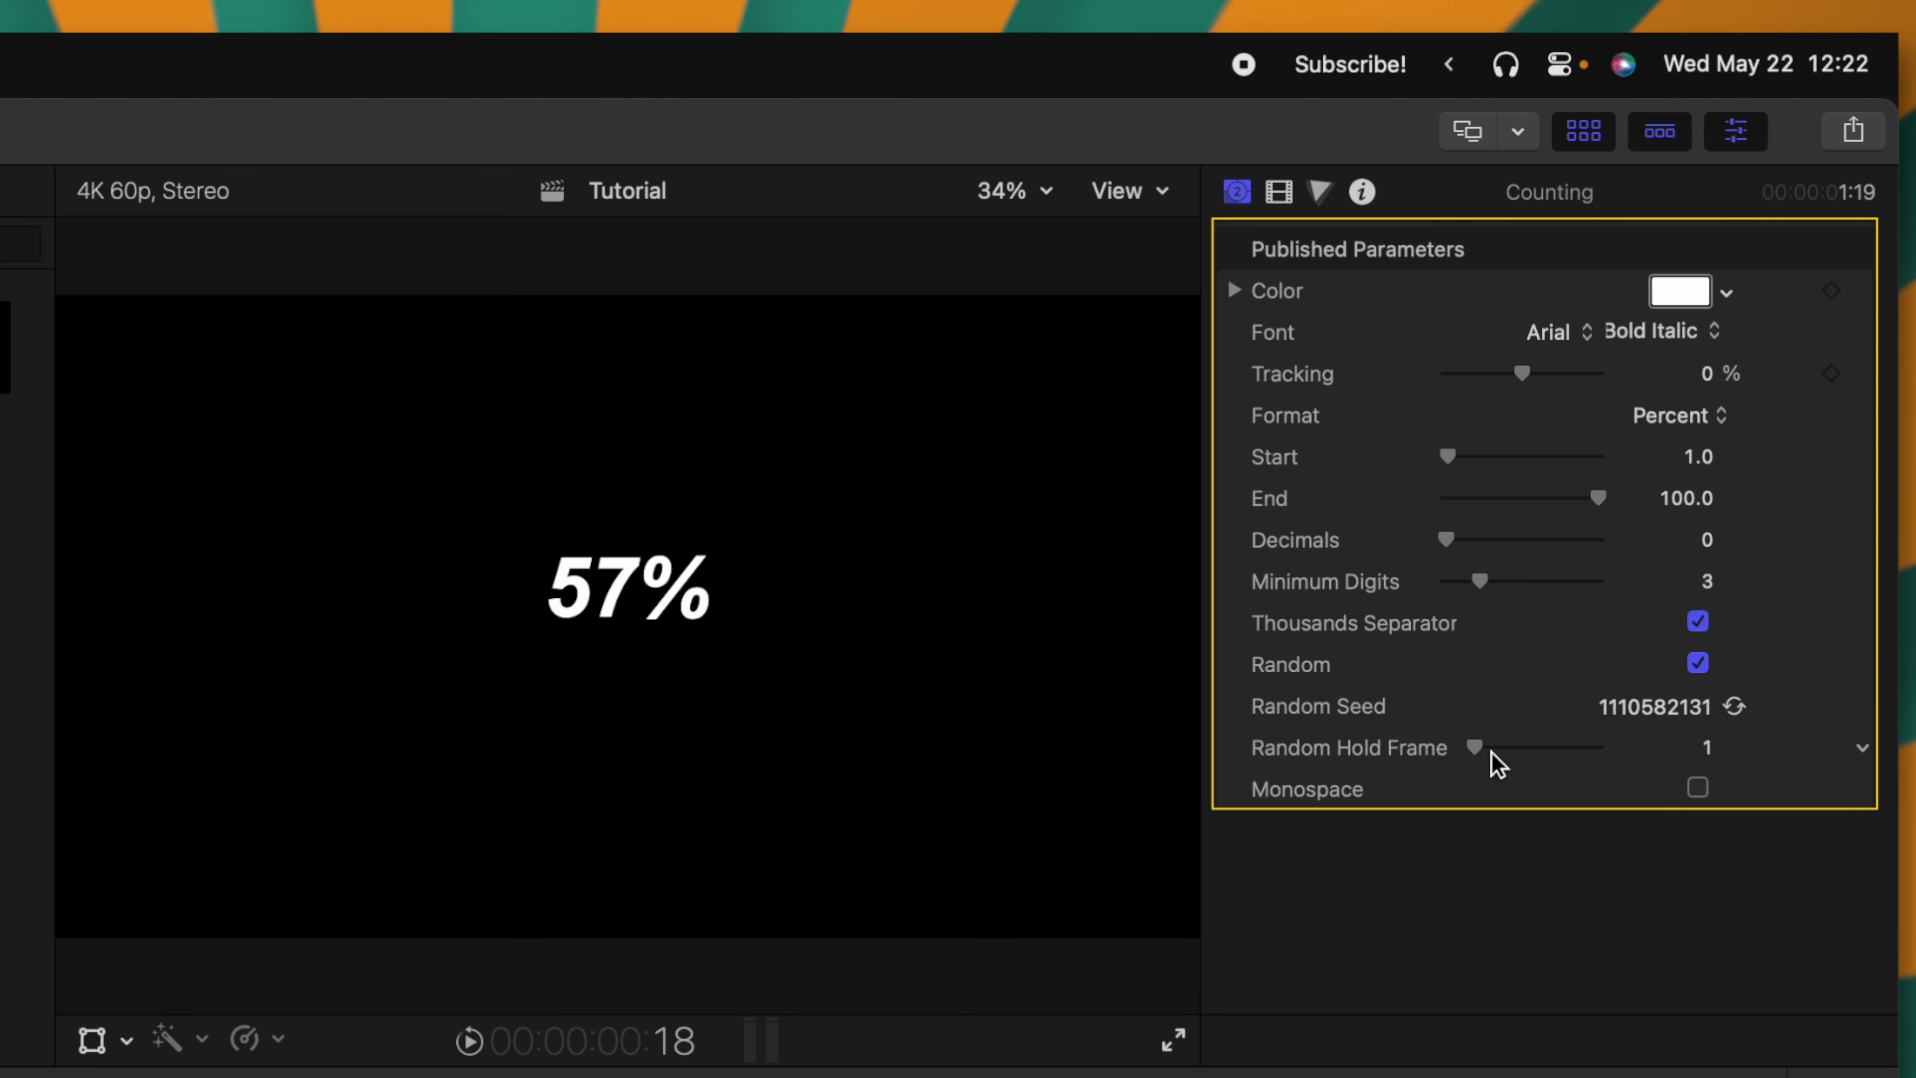
Set the counter's Random Hold Frame to 130, try Monospace, and play back the clip.
left_click_drag(1497, 757, 1503, 757)
key("space")
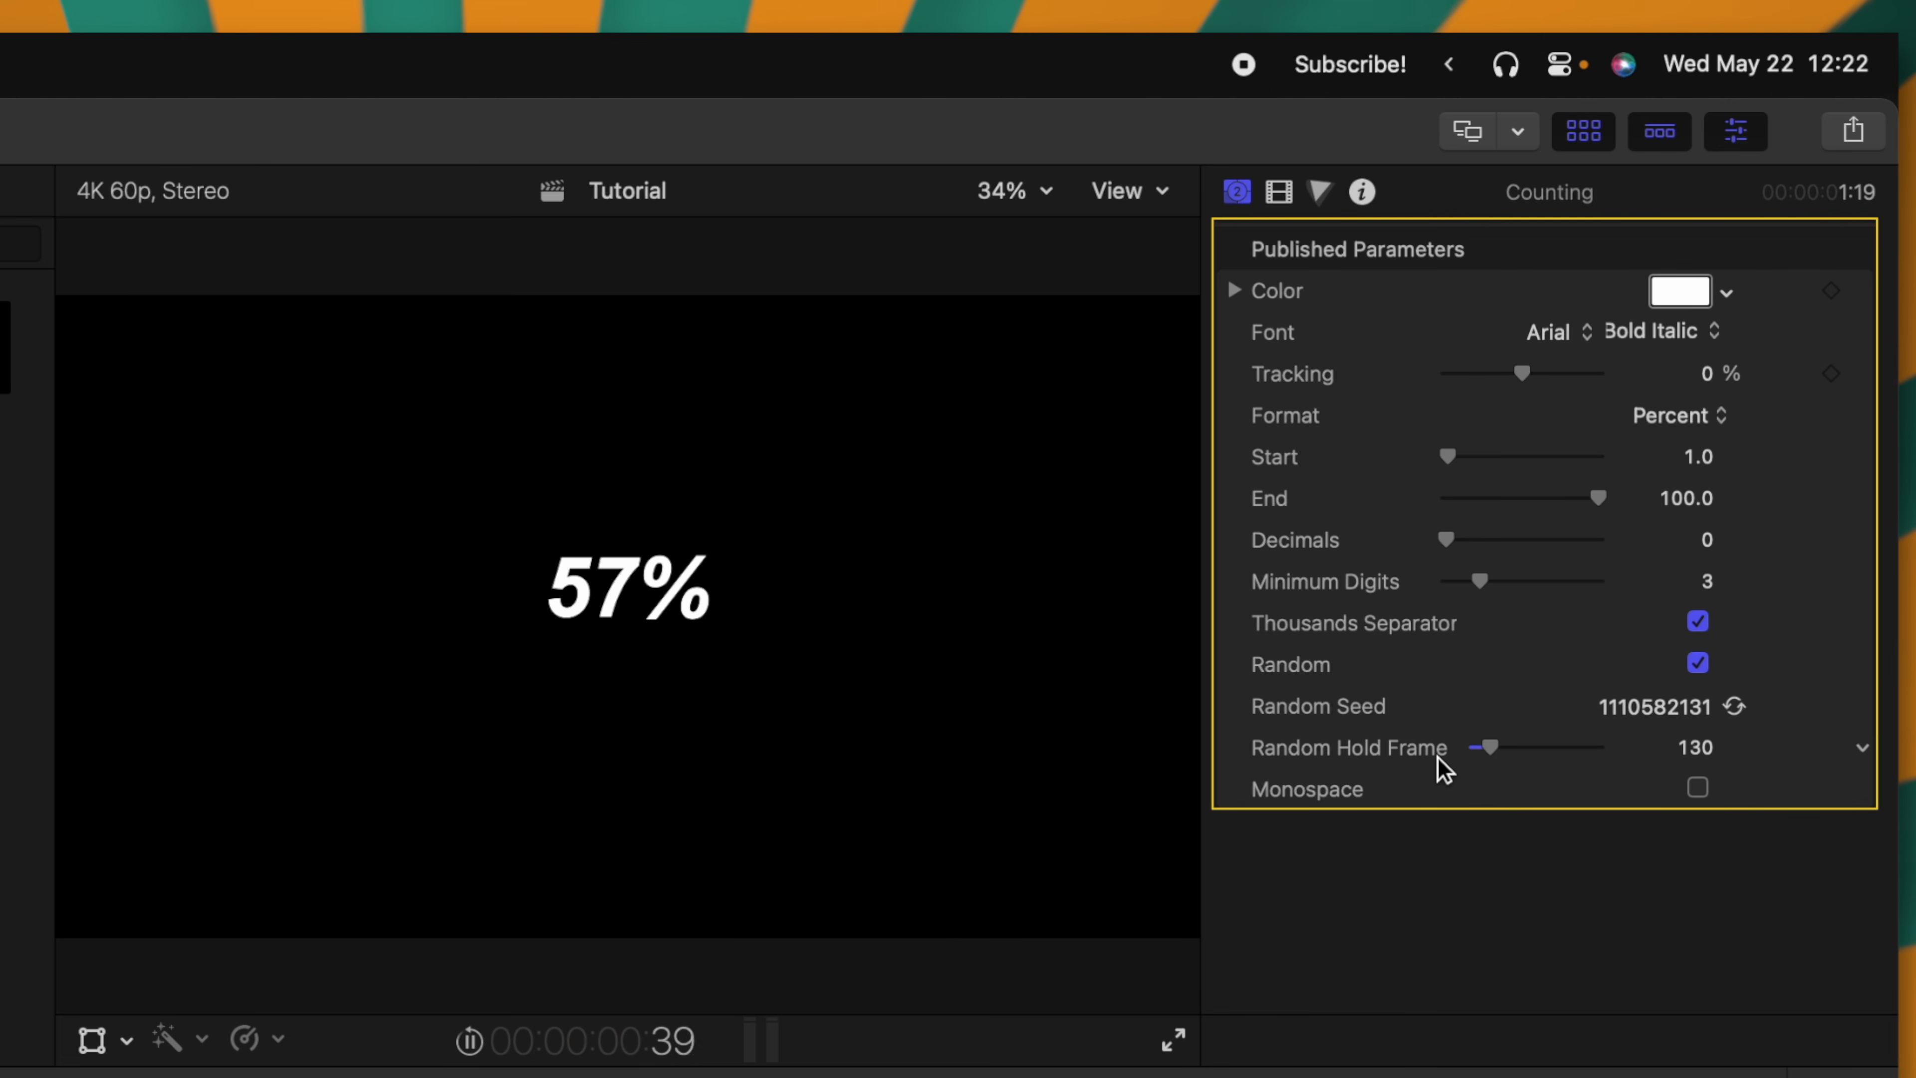
left_click(1698, 787)
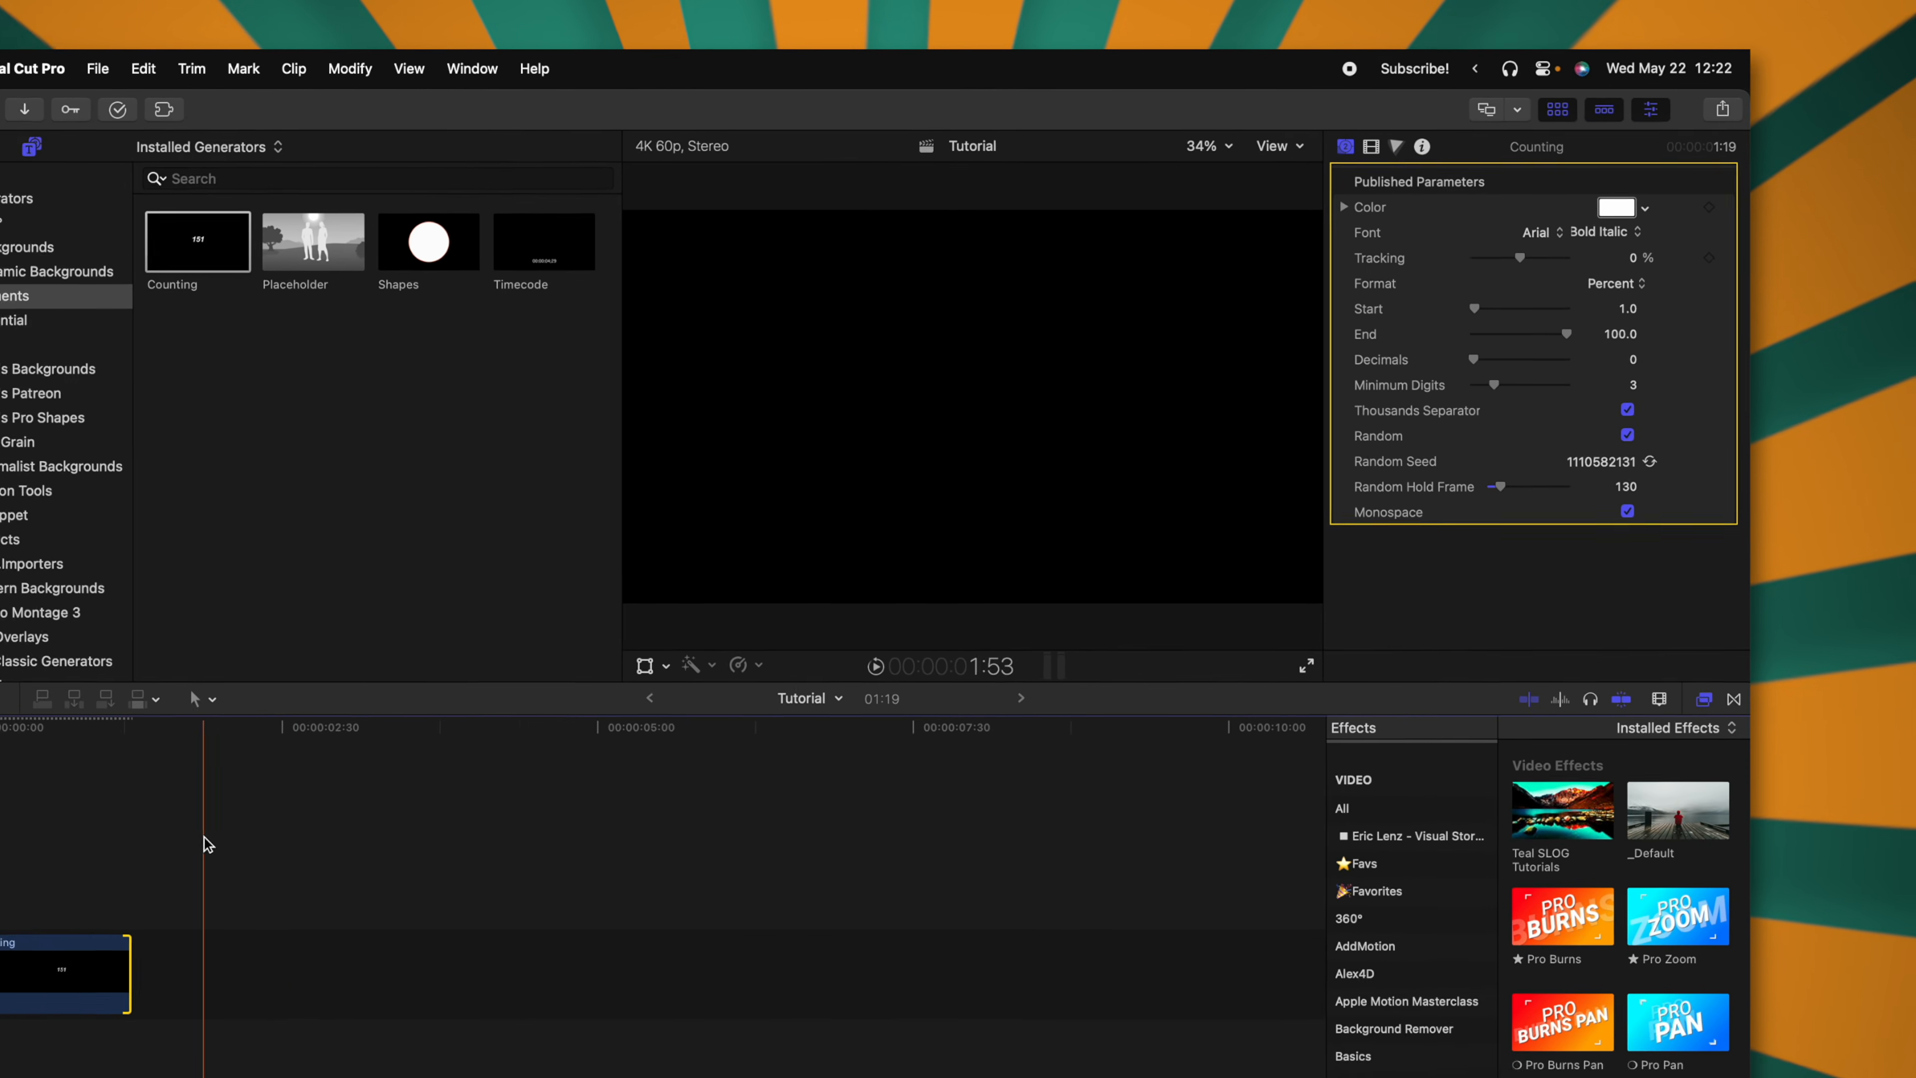
key("space")
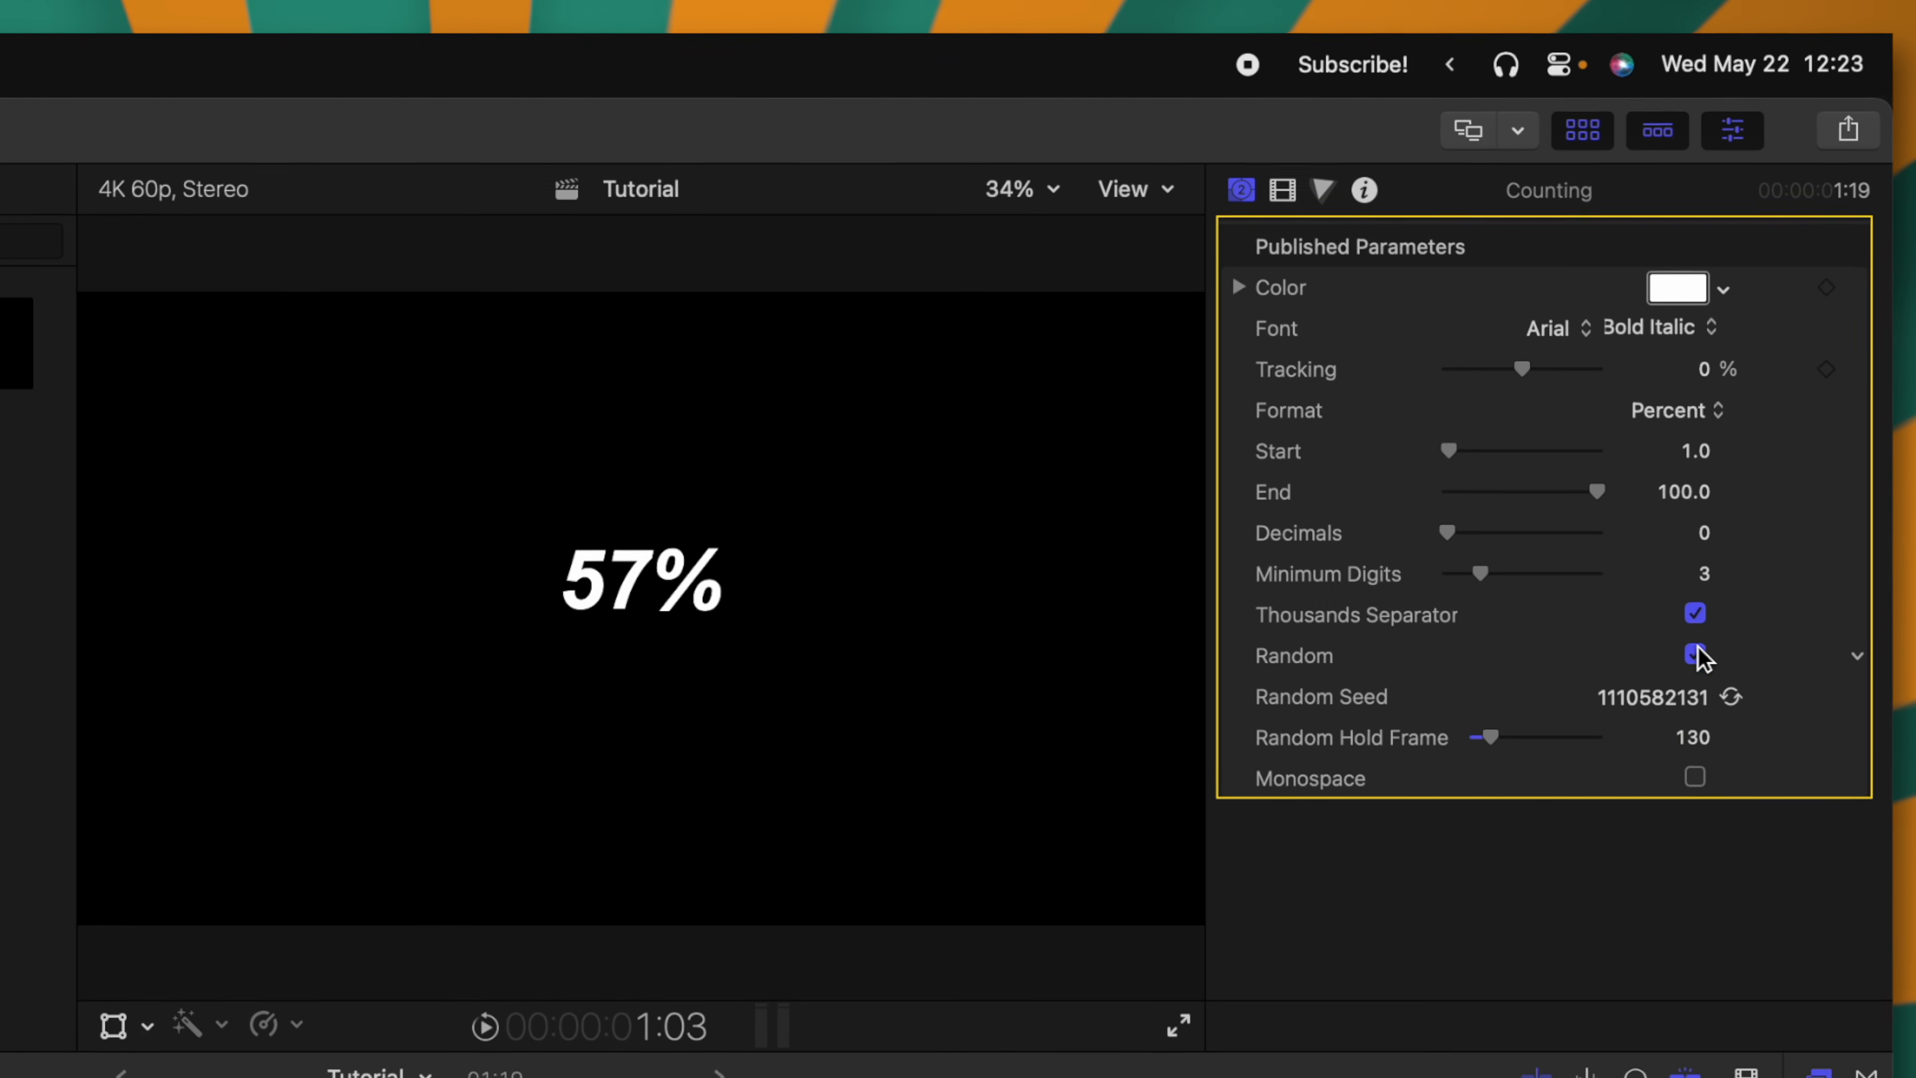
Turn off Random counting and play back the Counting clip from the start.
left_click(1698, 662)
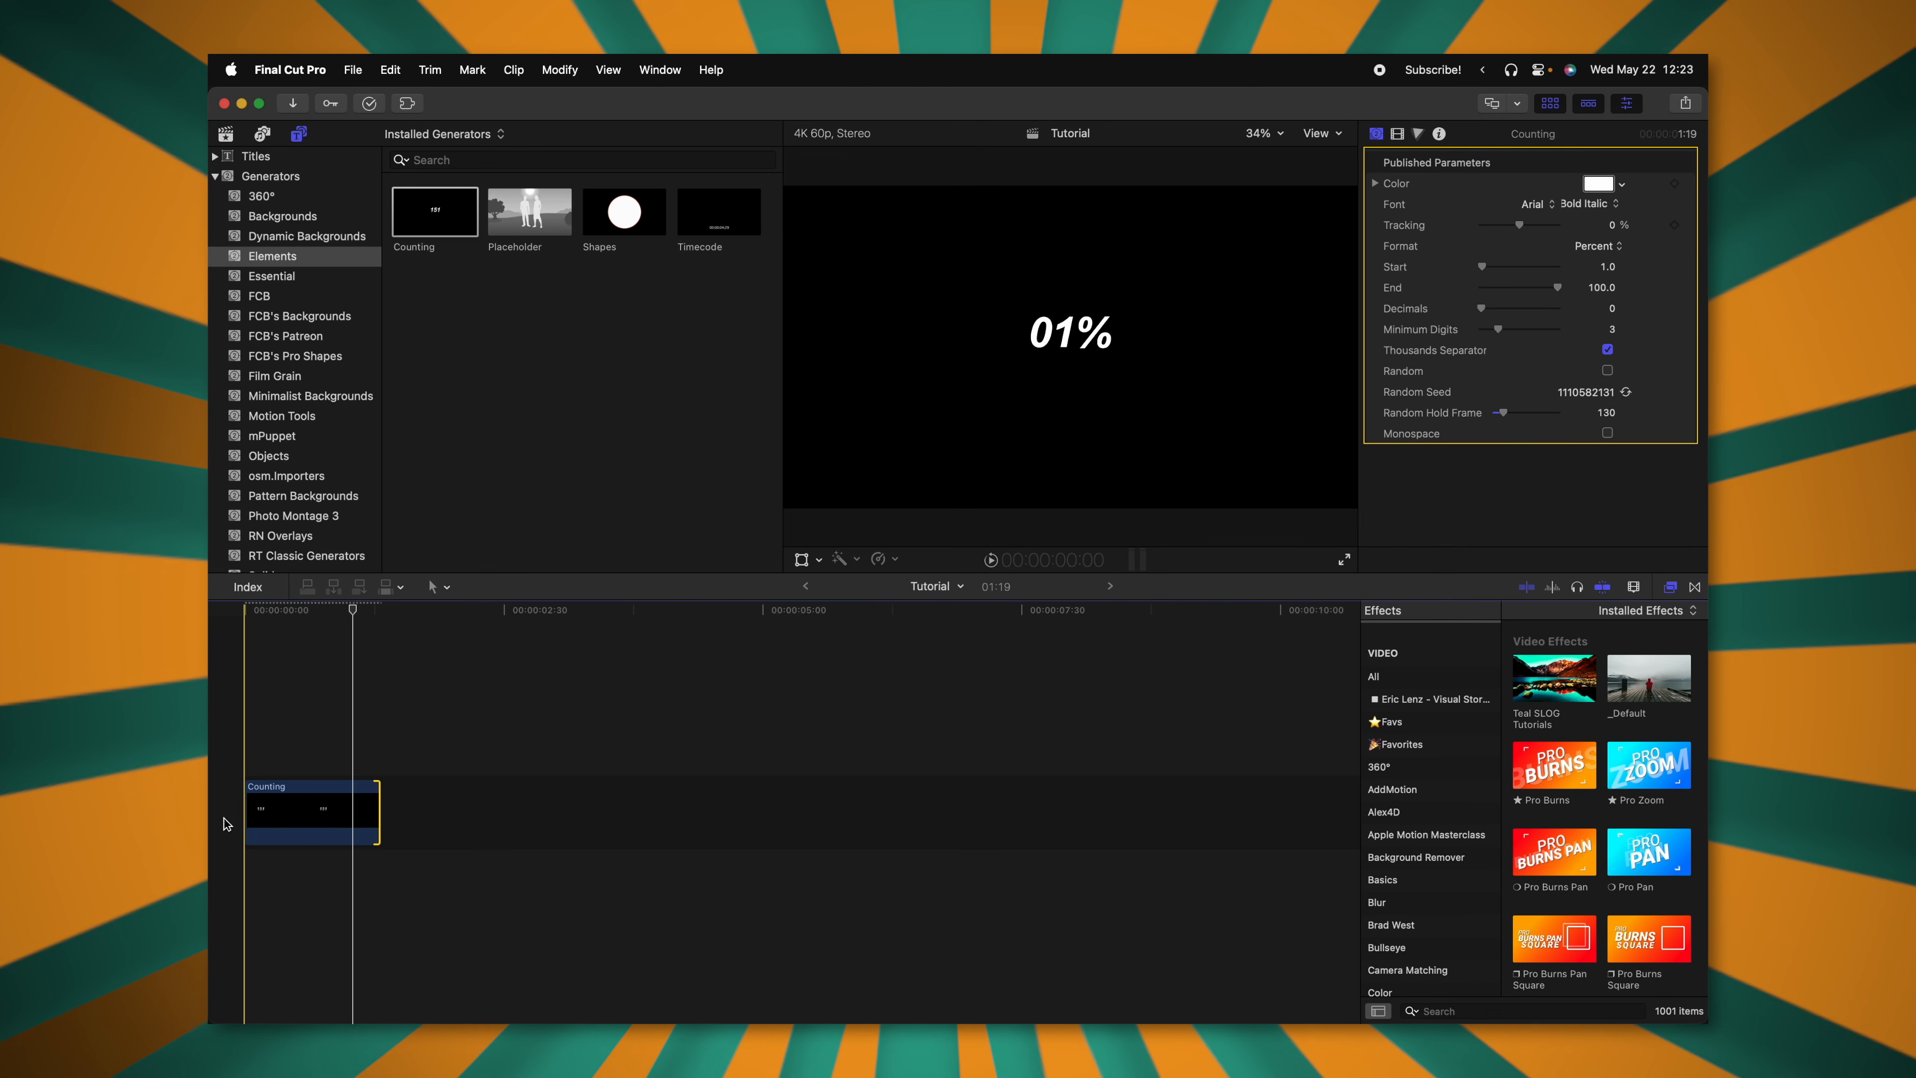
key("space")
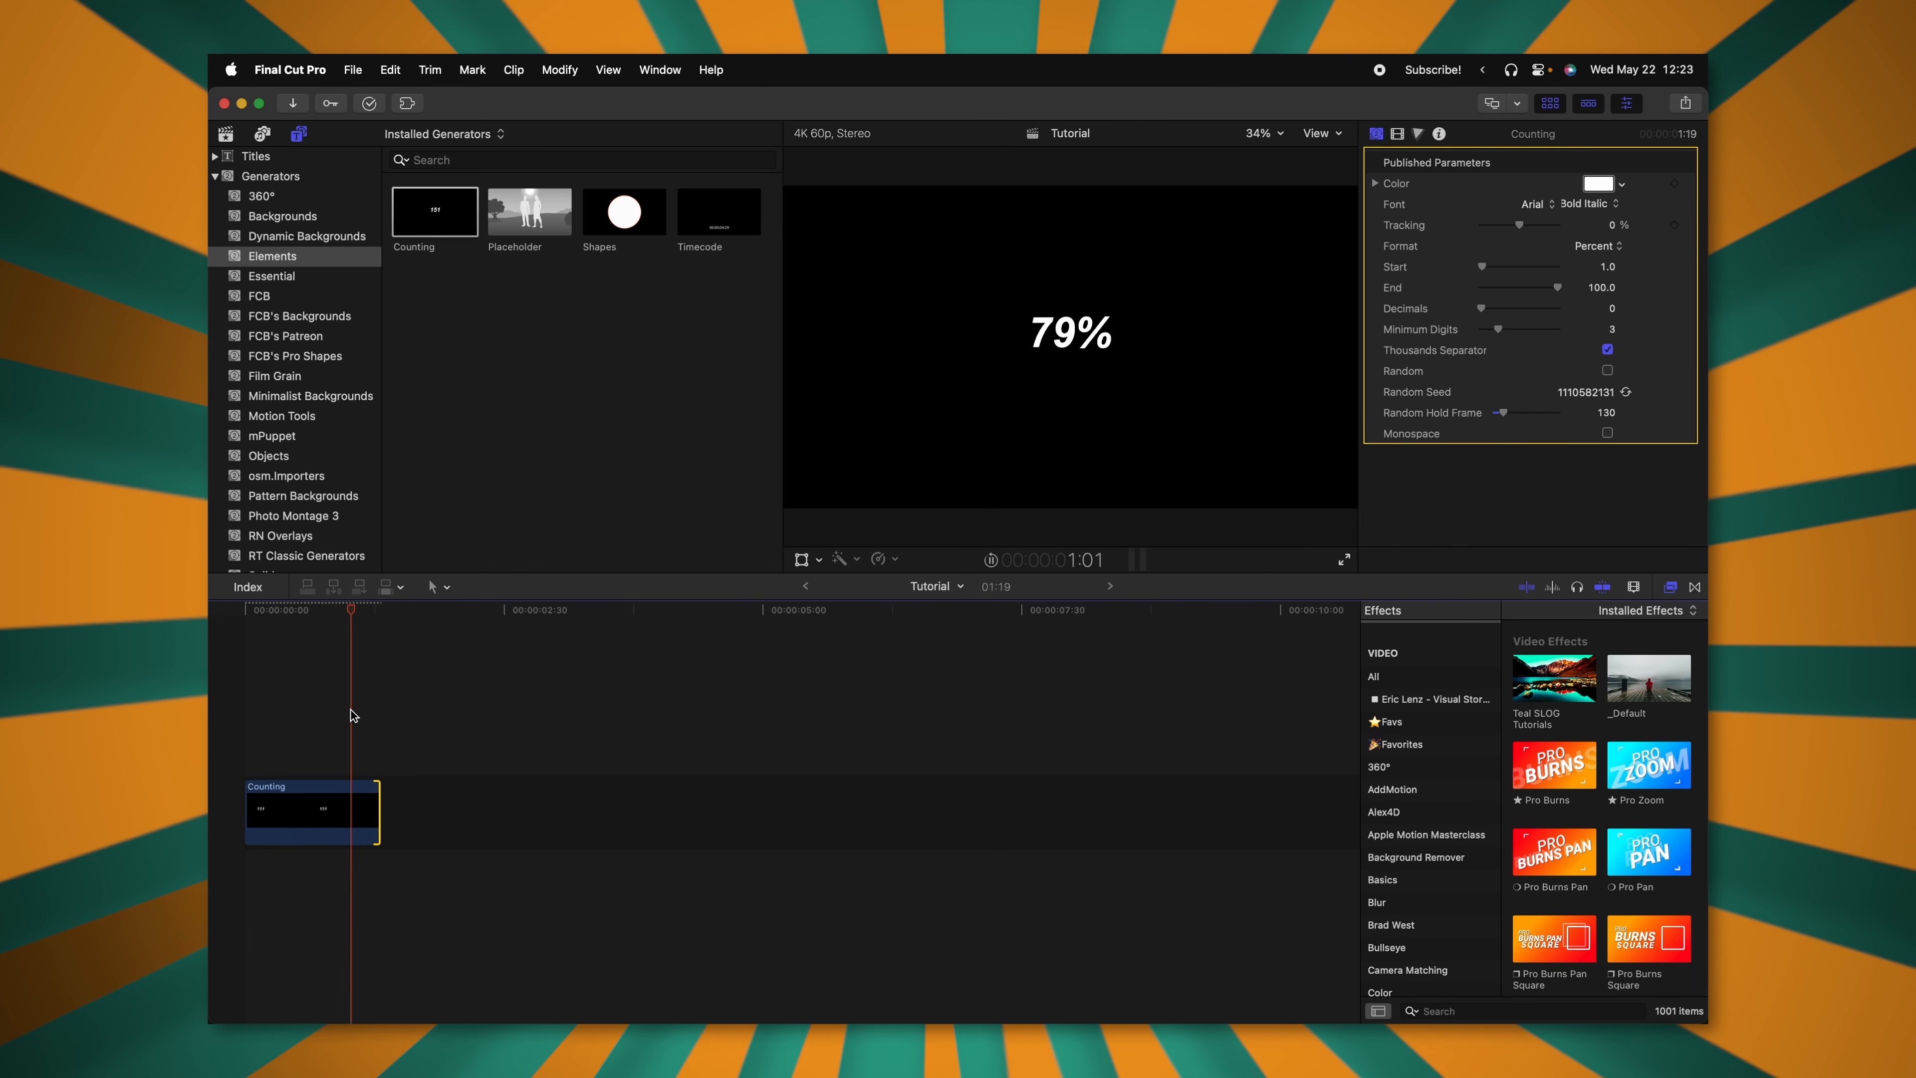
key("space")
Duplicate the Counting clip directly after the original, play across both clips, and open the duplicate's Start value for editing.
left_click_drag(358, 792, 494, 792)
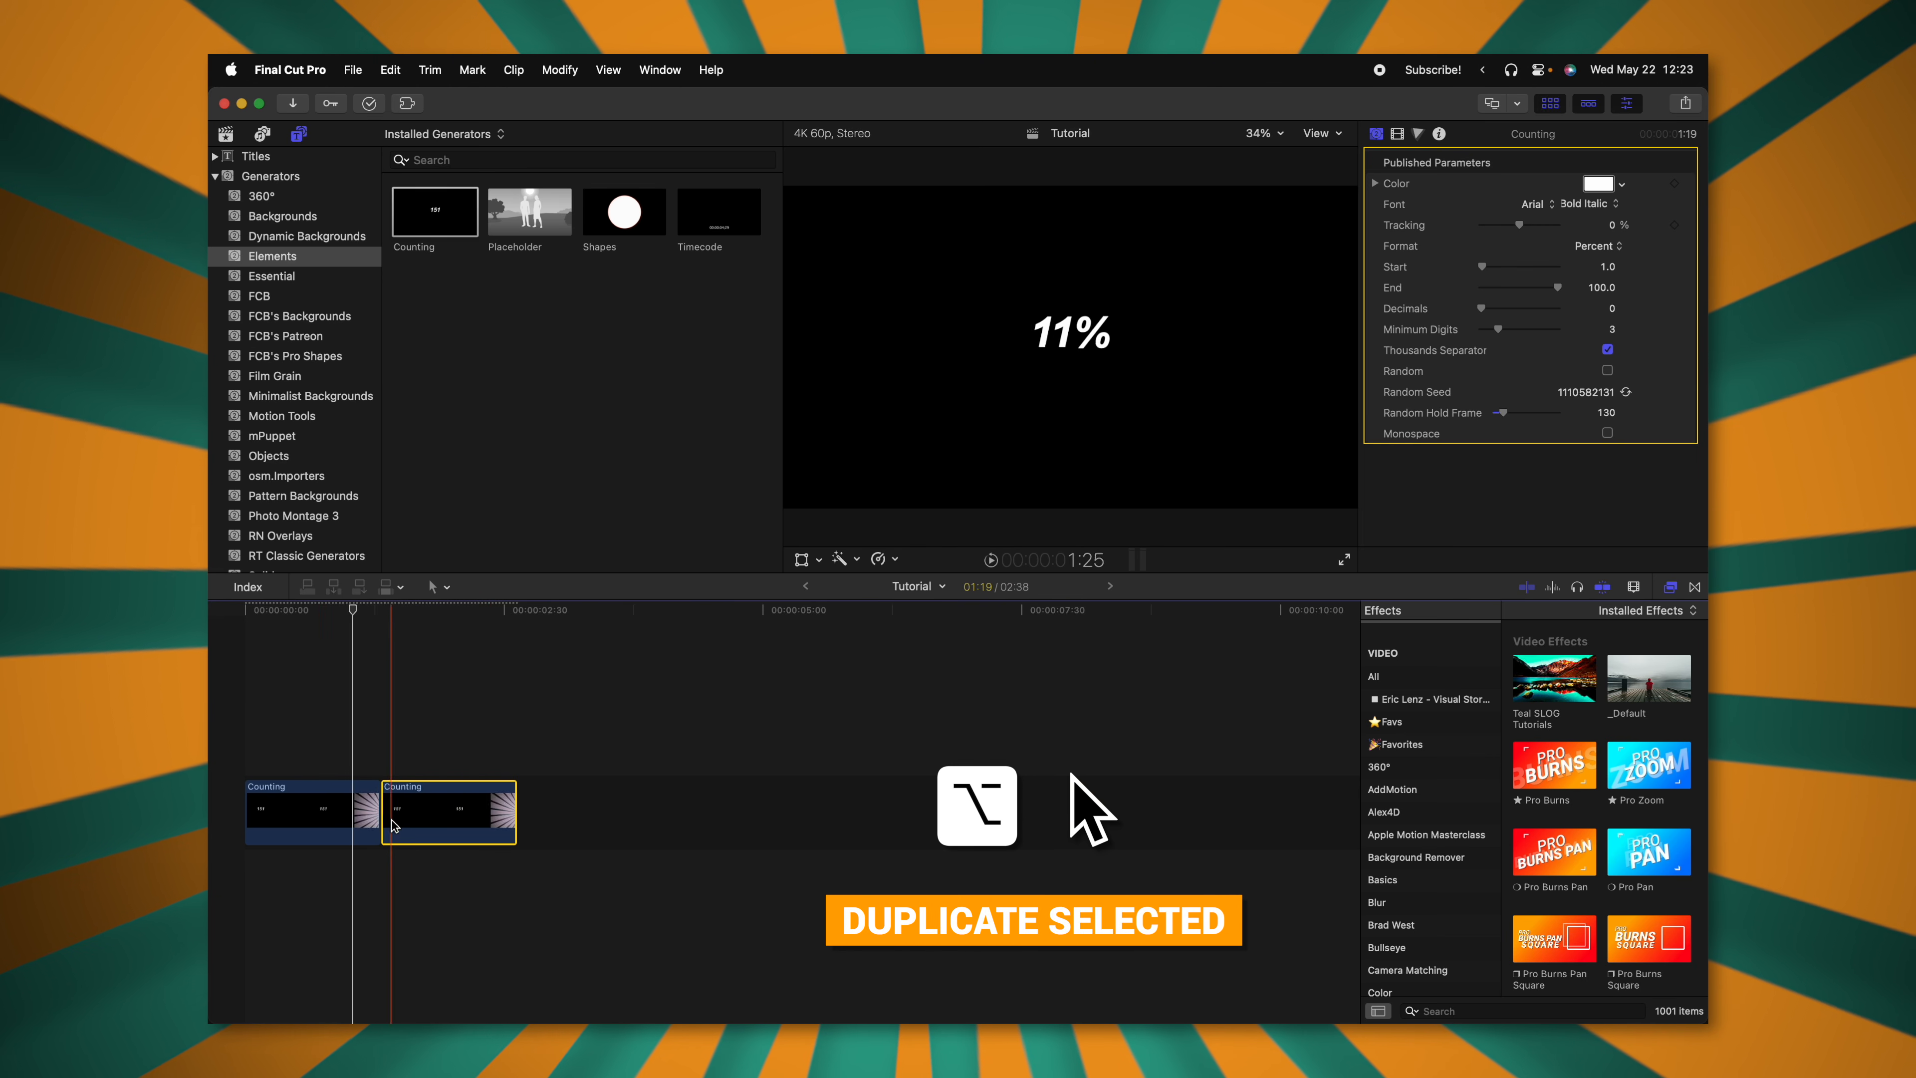
key("space")
key("space")
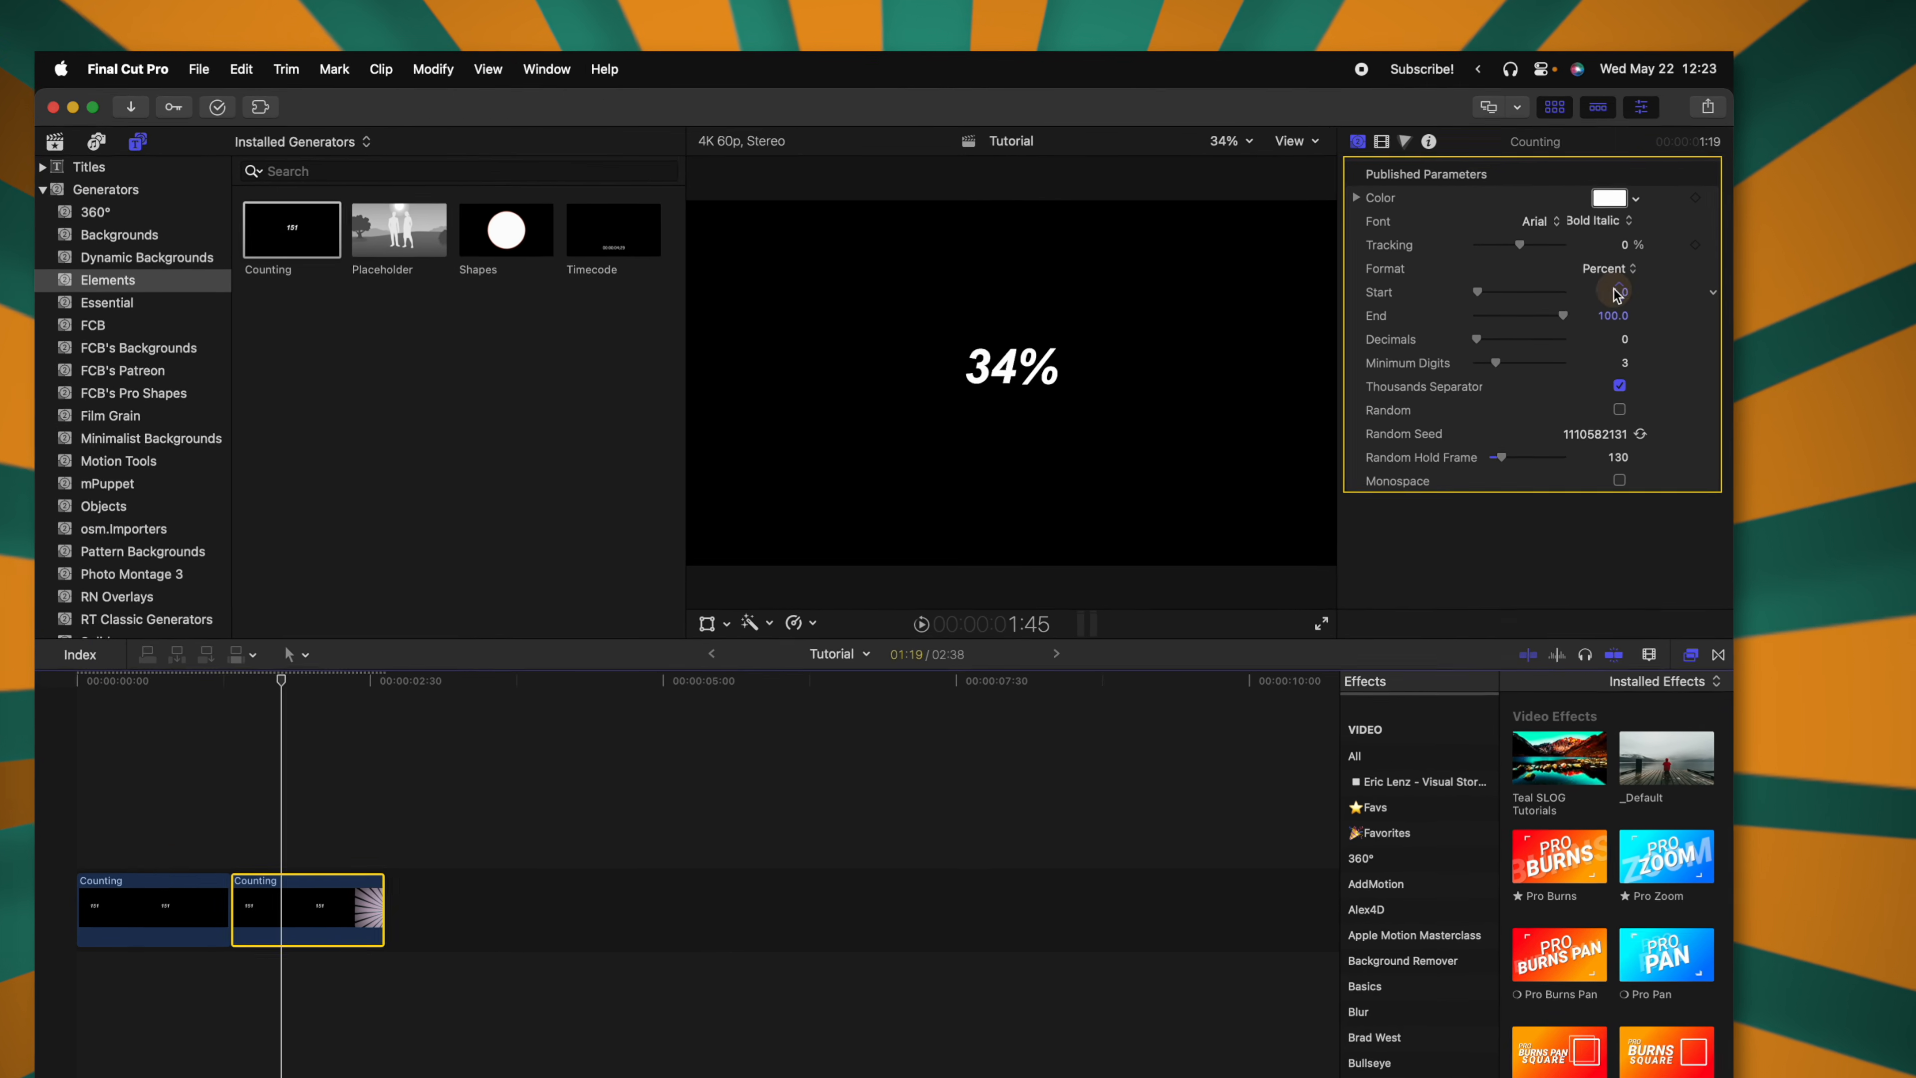
left_click(1603, 268)
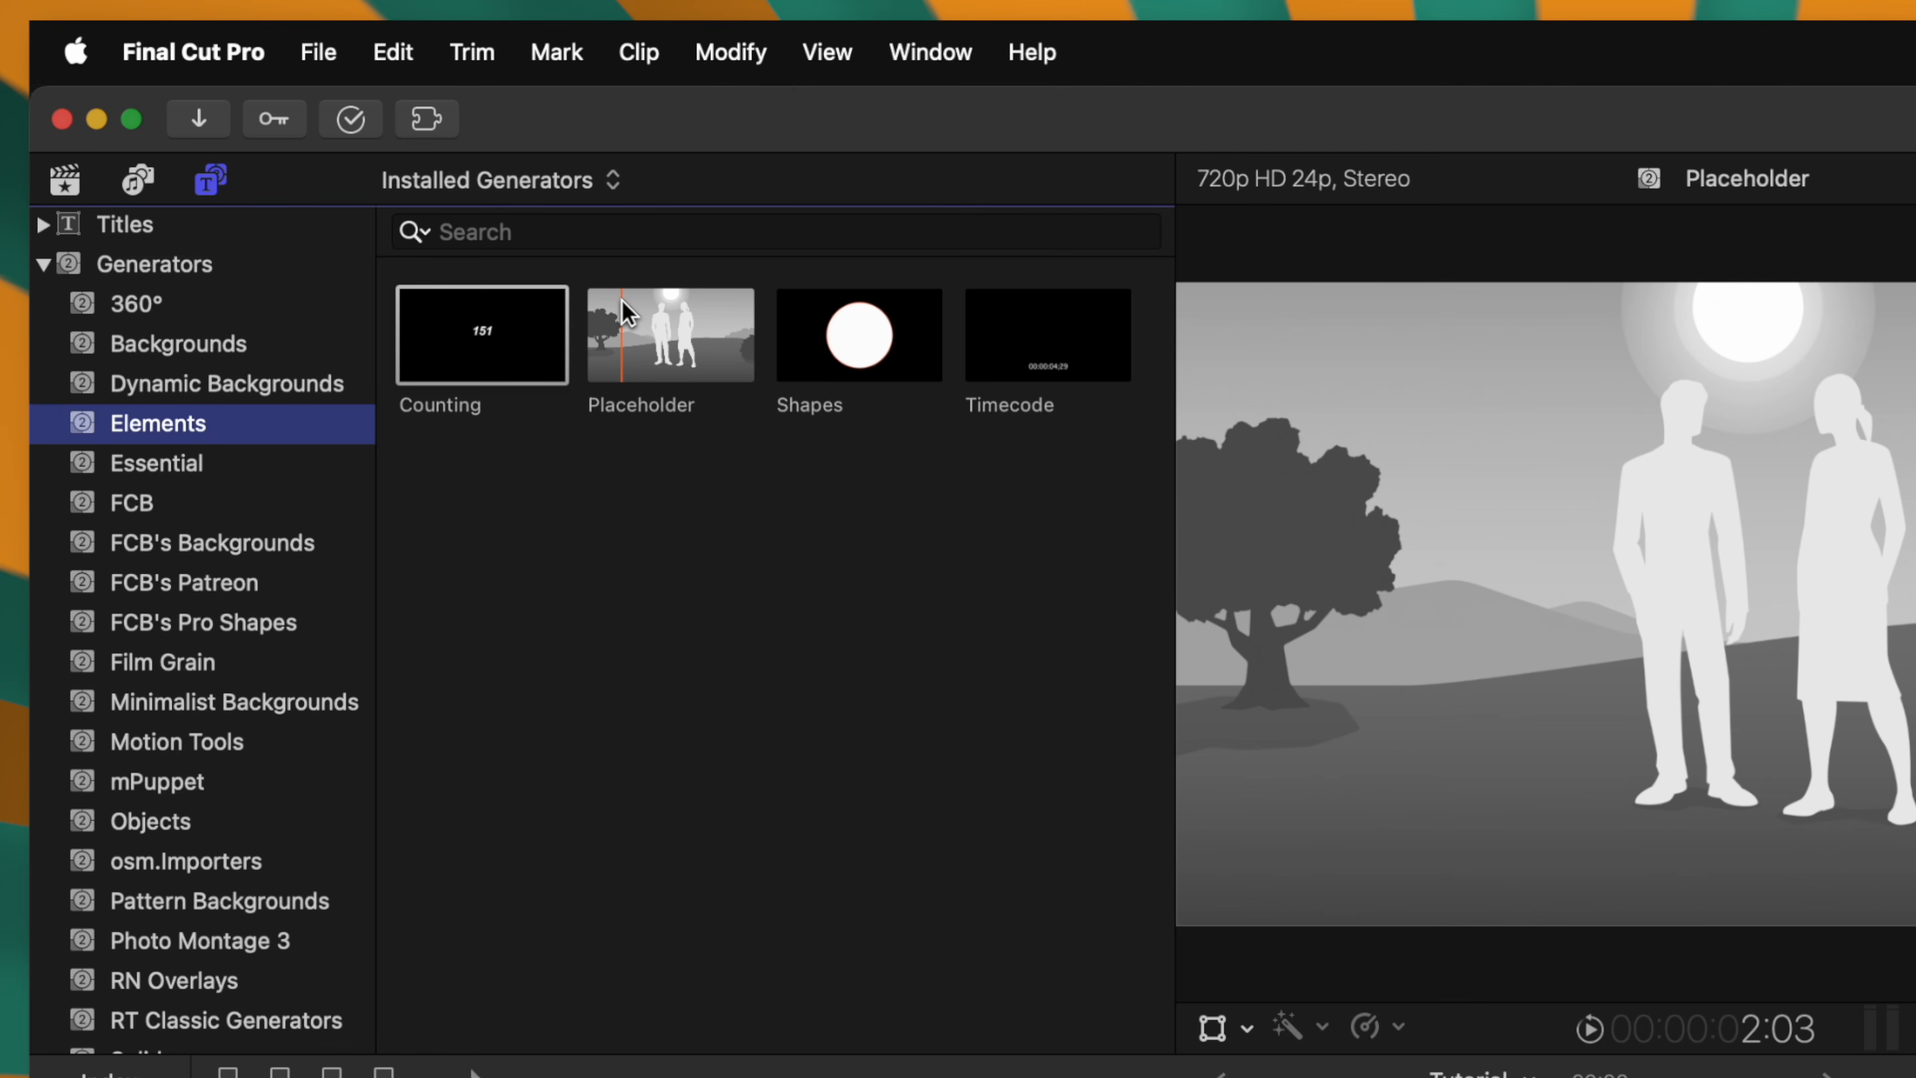
Add the Placeholder generator to the timeline and set its Framing to Close-up (CU).
left_click(670, 335)
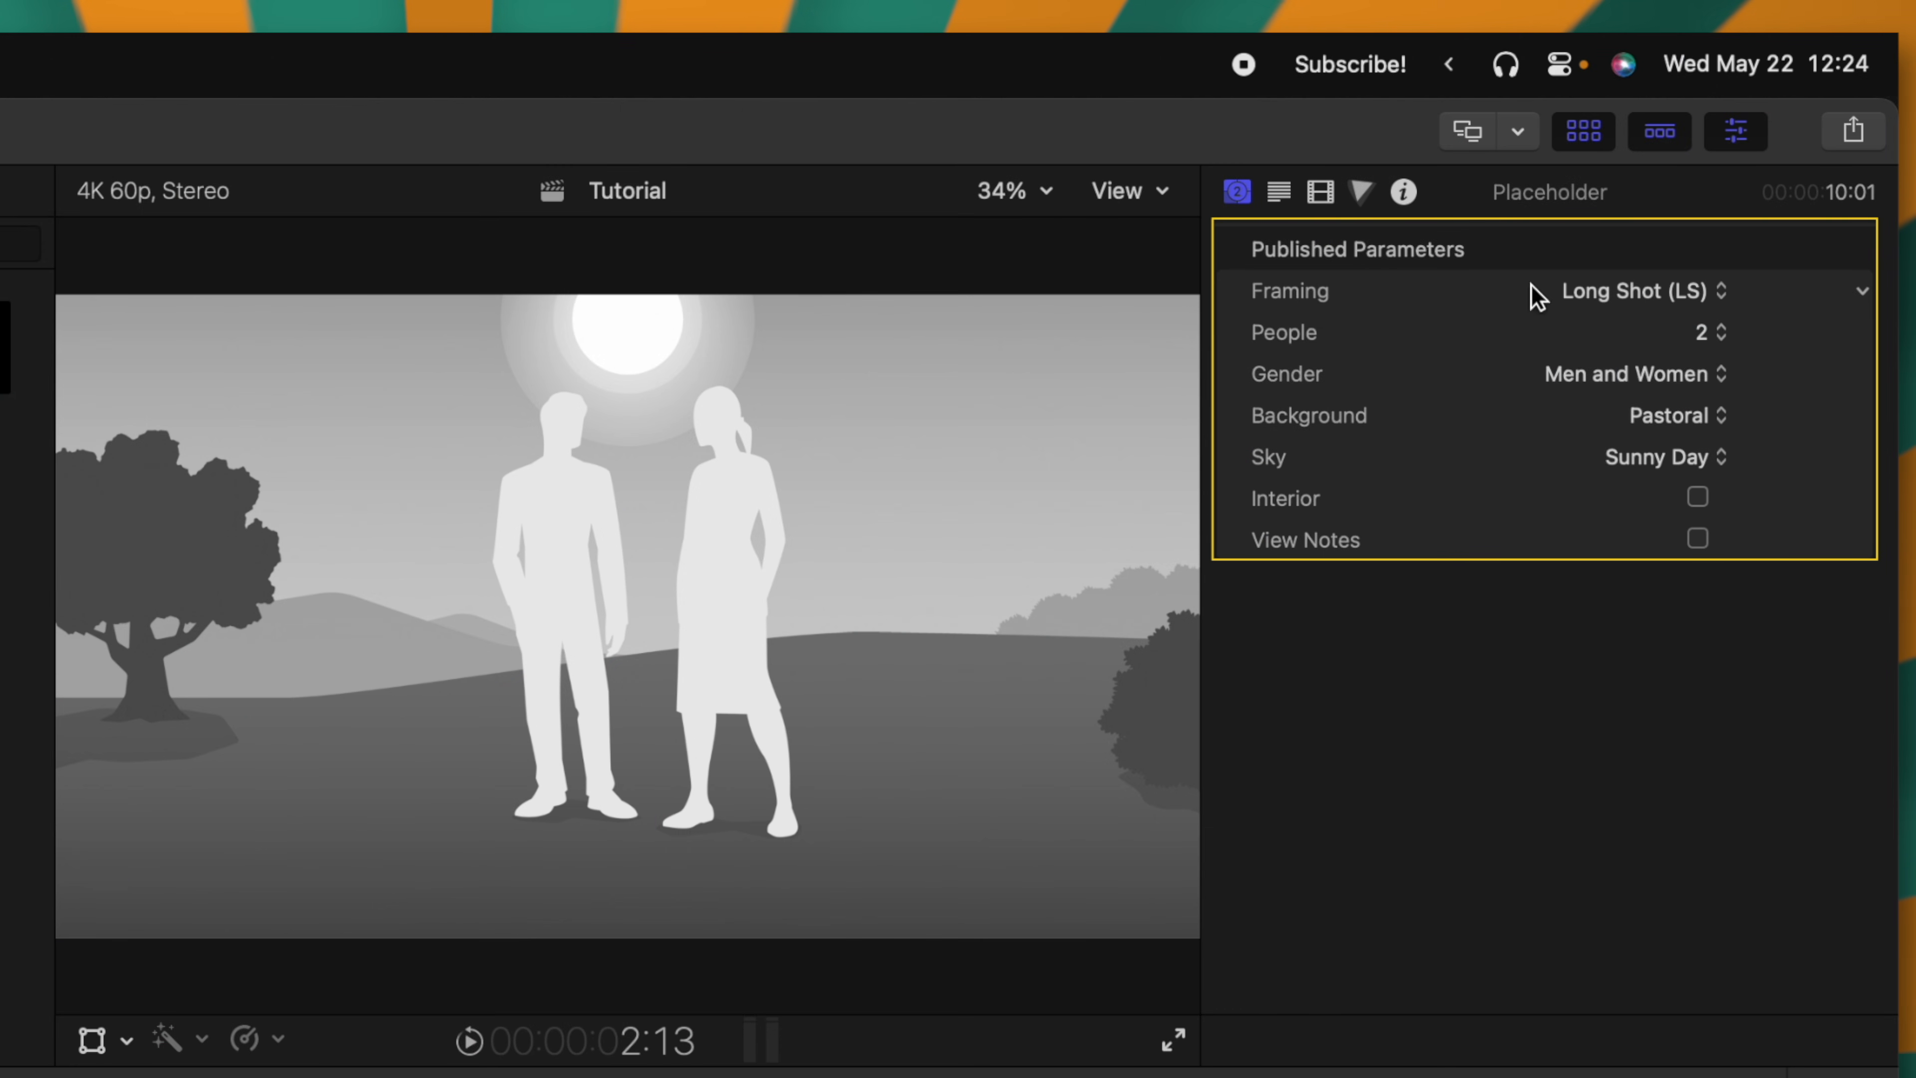
left_click(1622, 292)
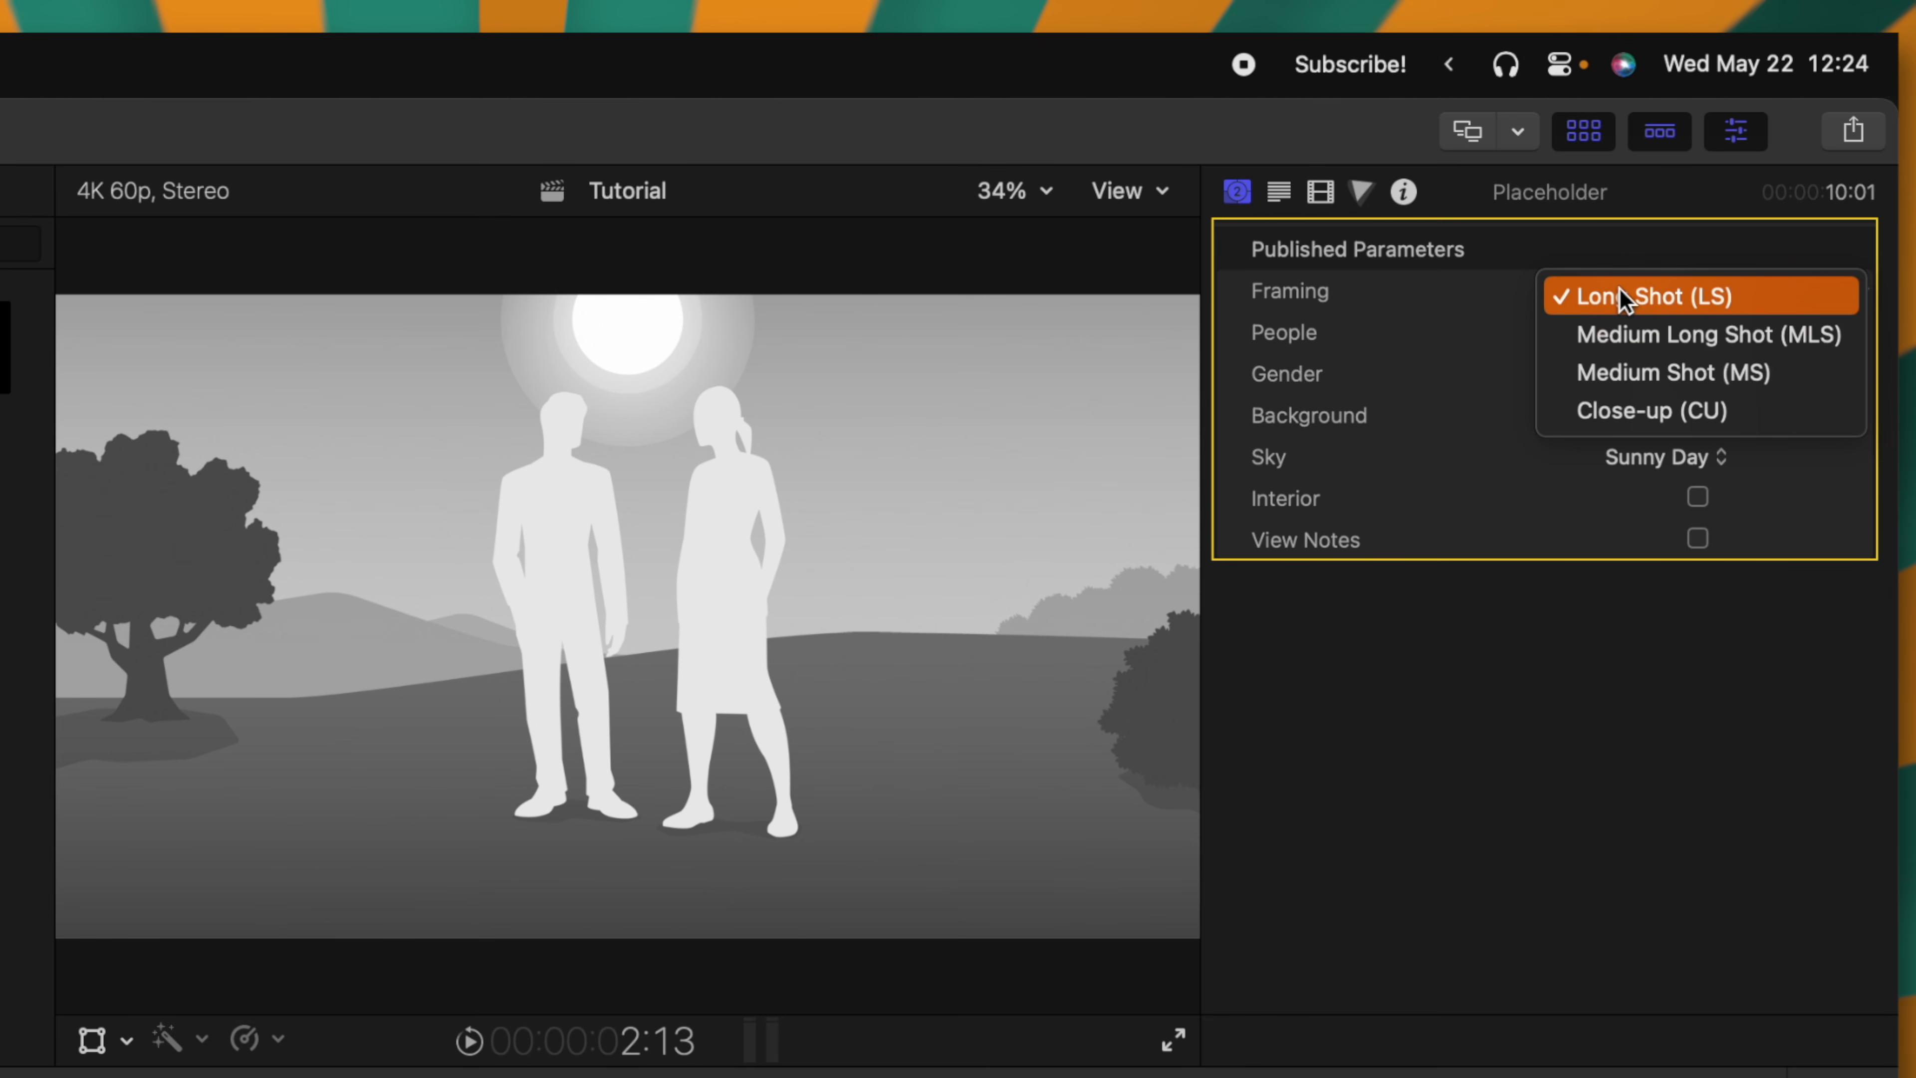
left_click(1668, 411)
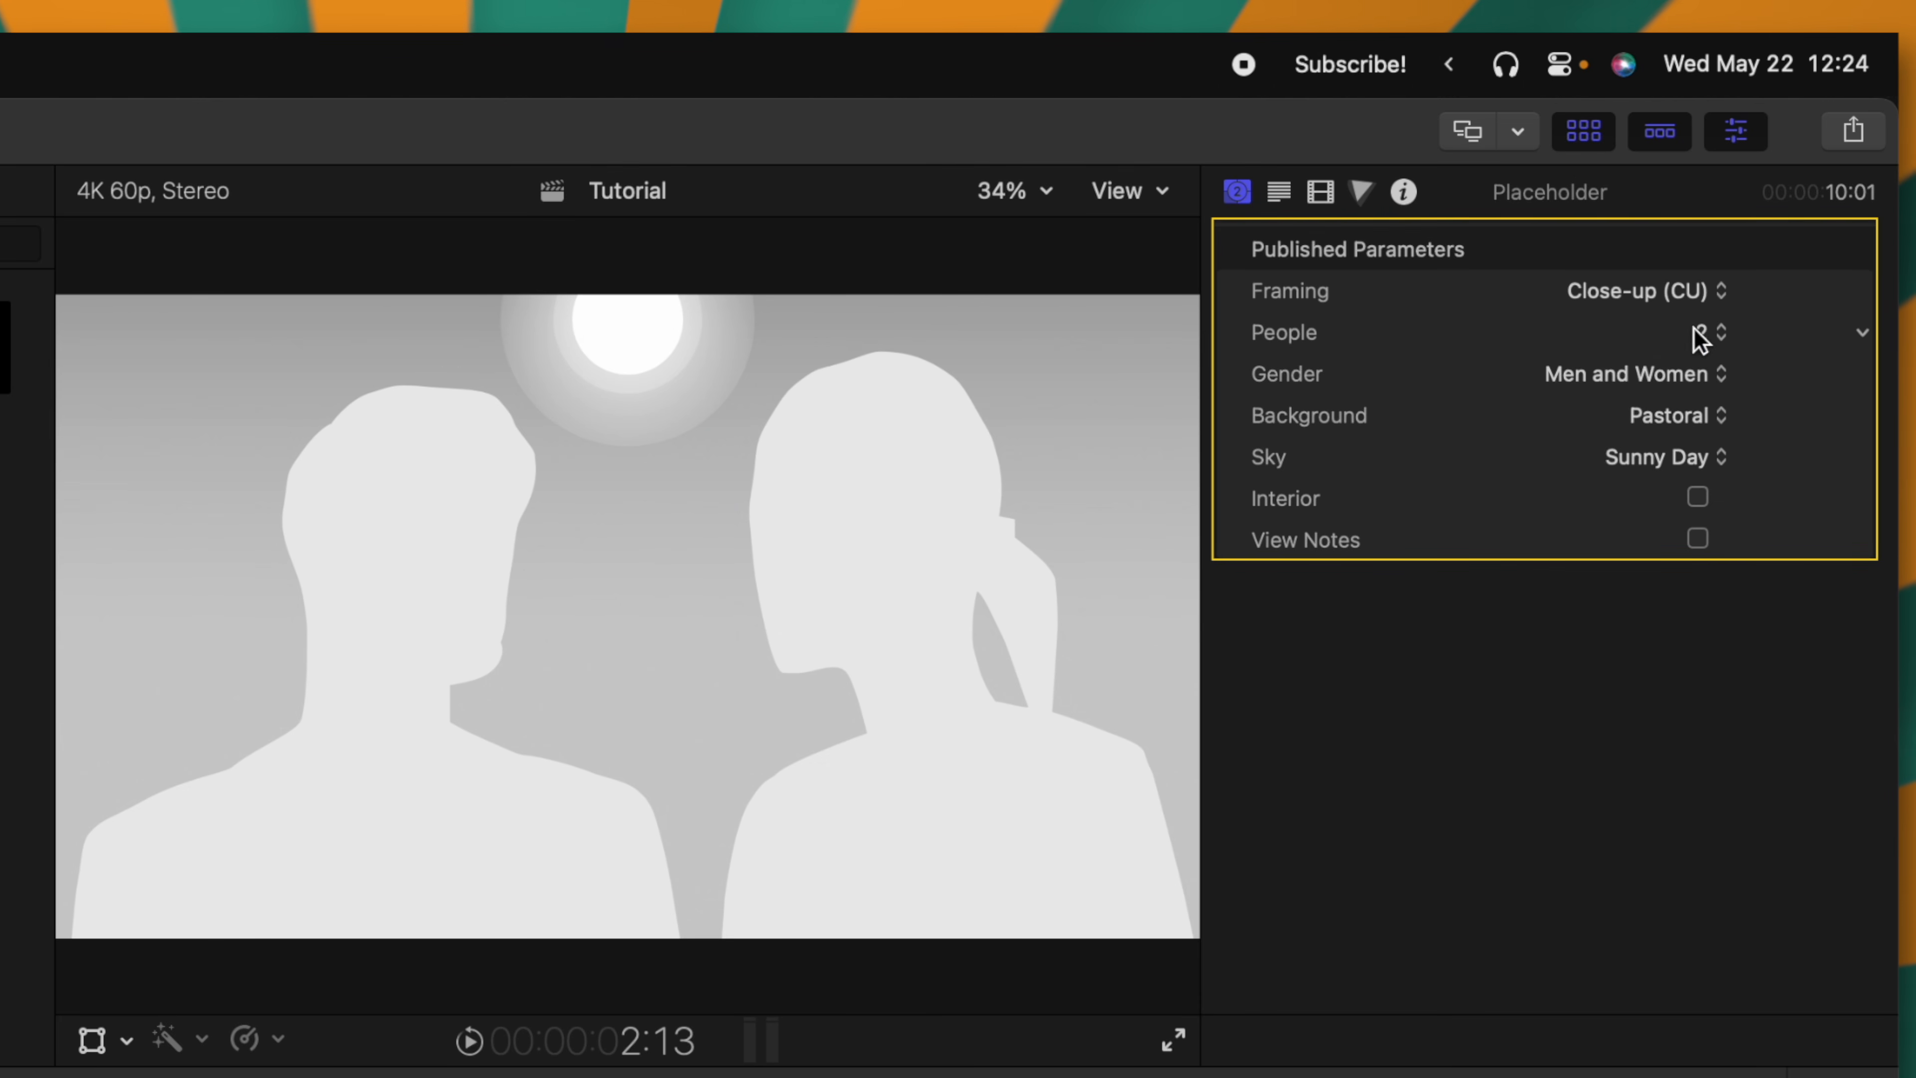
Set the Placeholder to 4 people, a Beach background, a Sunrise/Sunset sky and Long Shot (LS) framing.
left_click(1703, 417)
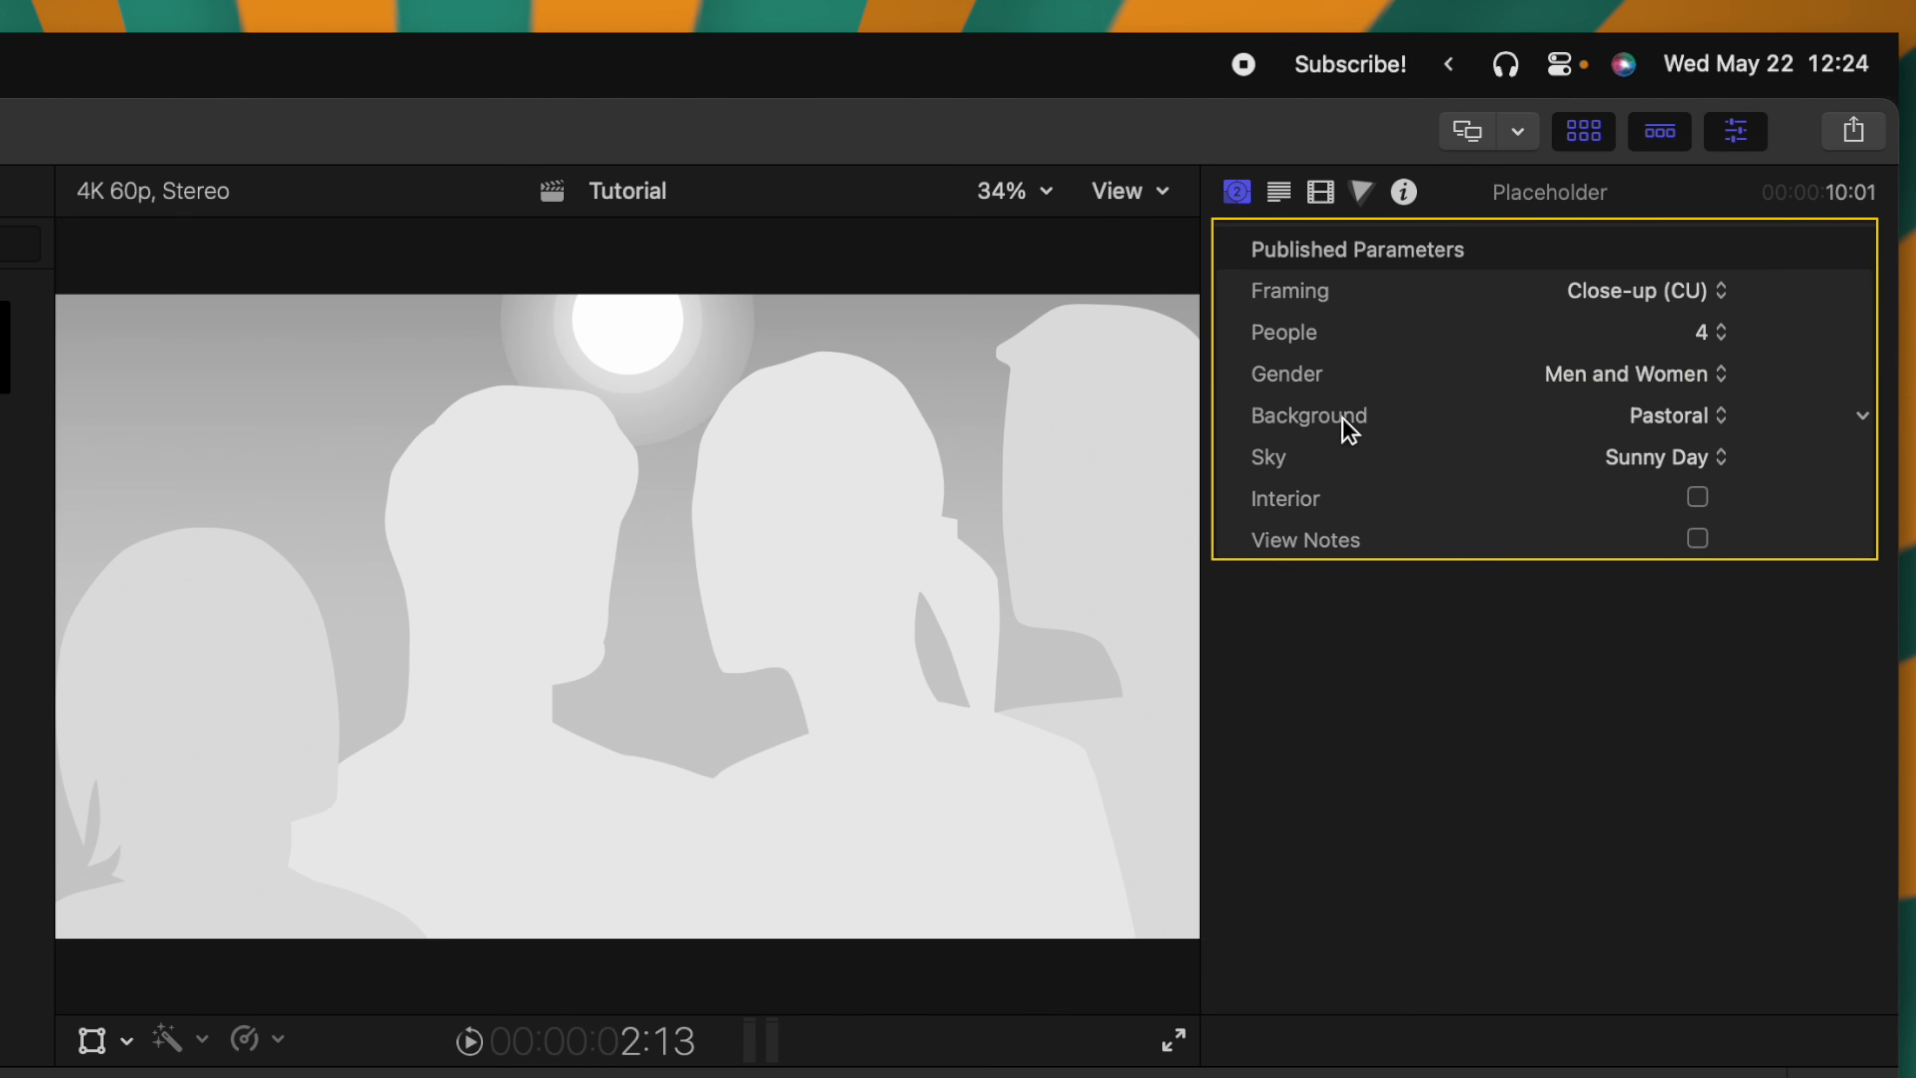
left_click(1716, 432)
left_click(1701, 538)
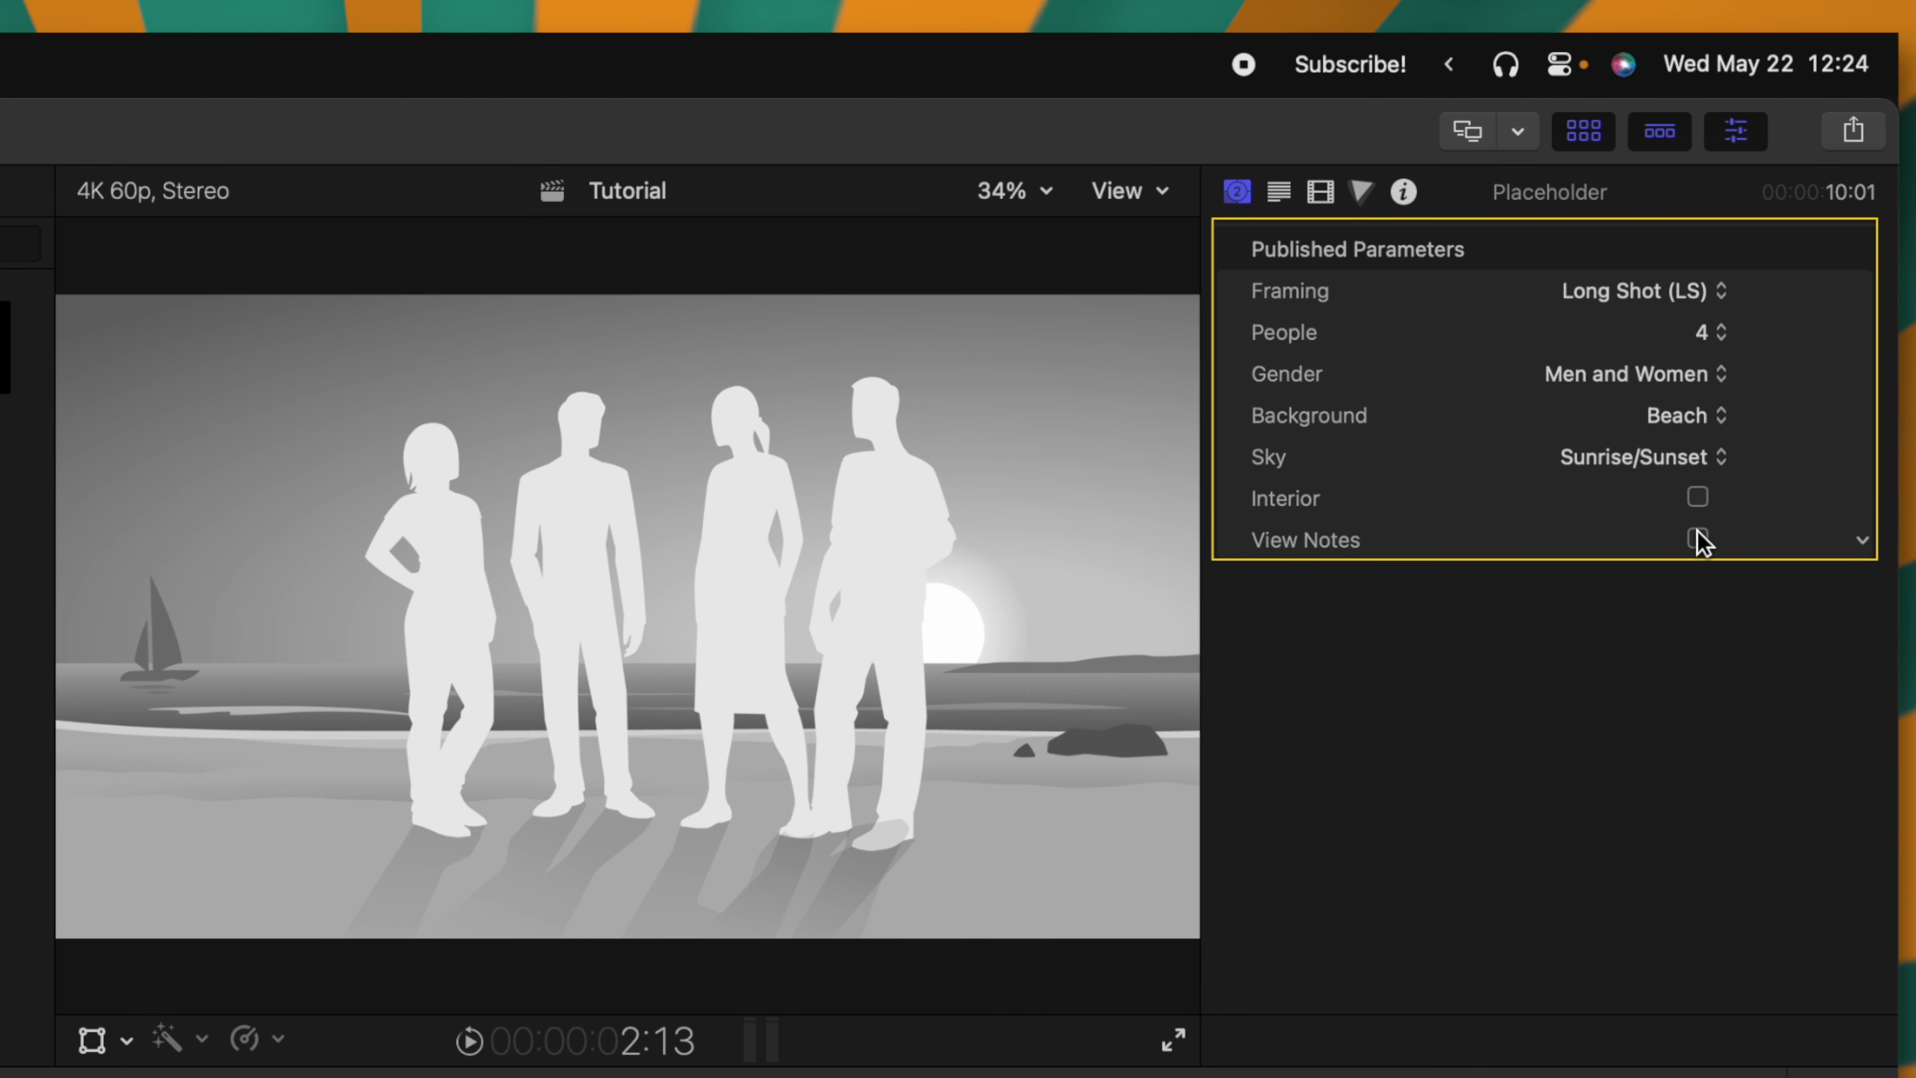
Try the Interior option on the Placeholder scene, switching it on and off.
left_click(1697, 496)
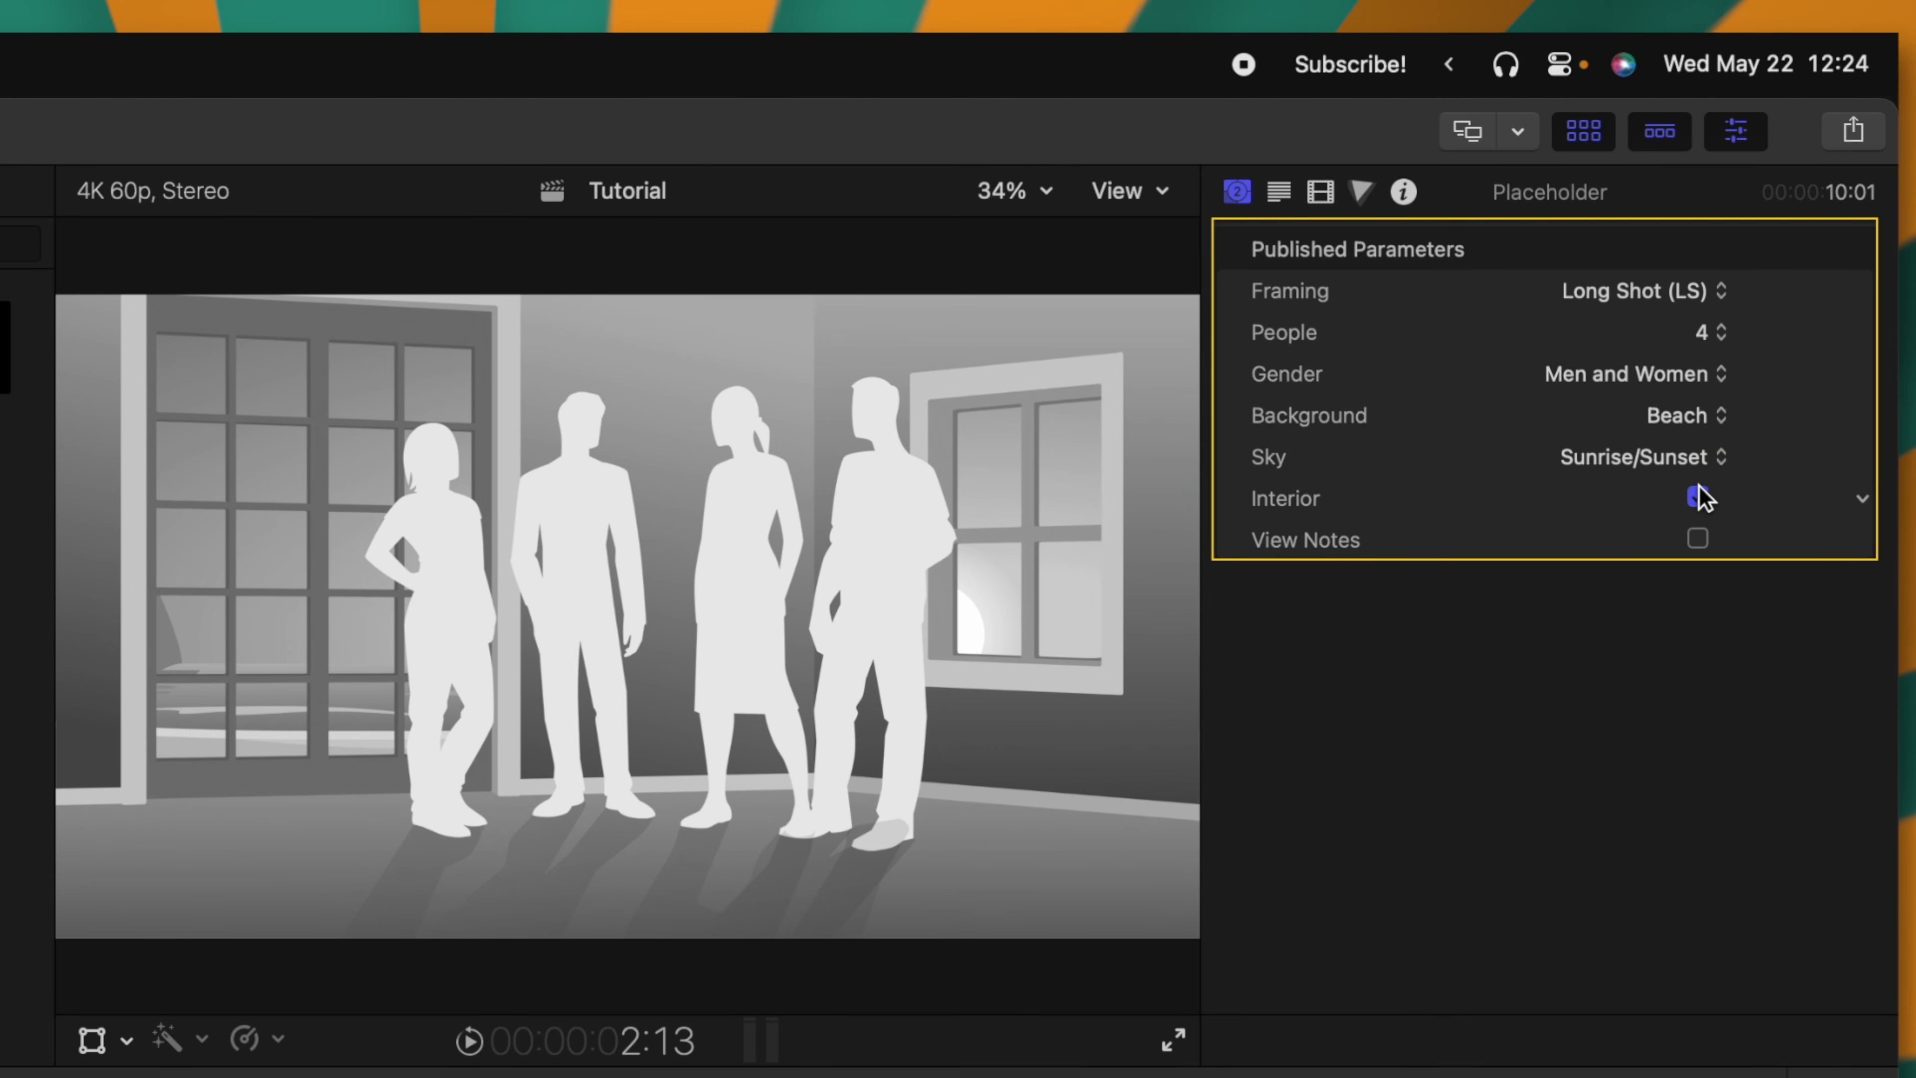
left_click(1697, 497)
left_click(1698, 496)
left_click(1698, 498)
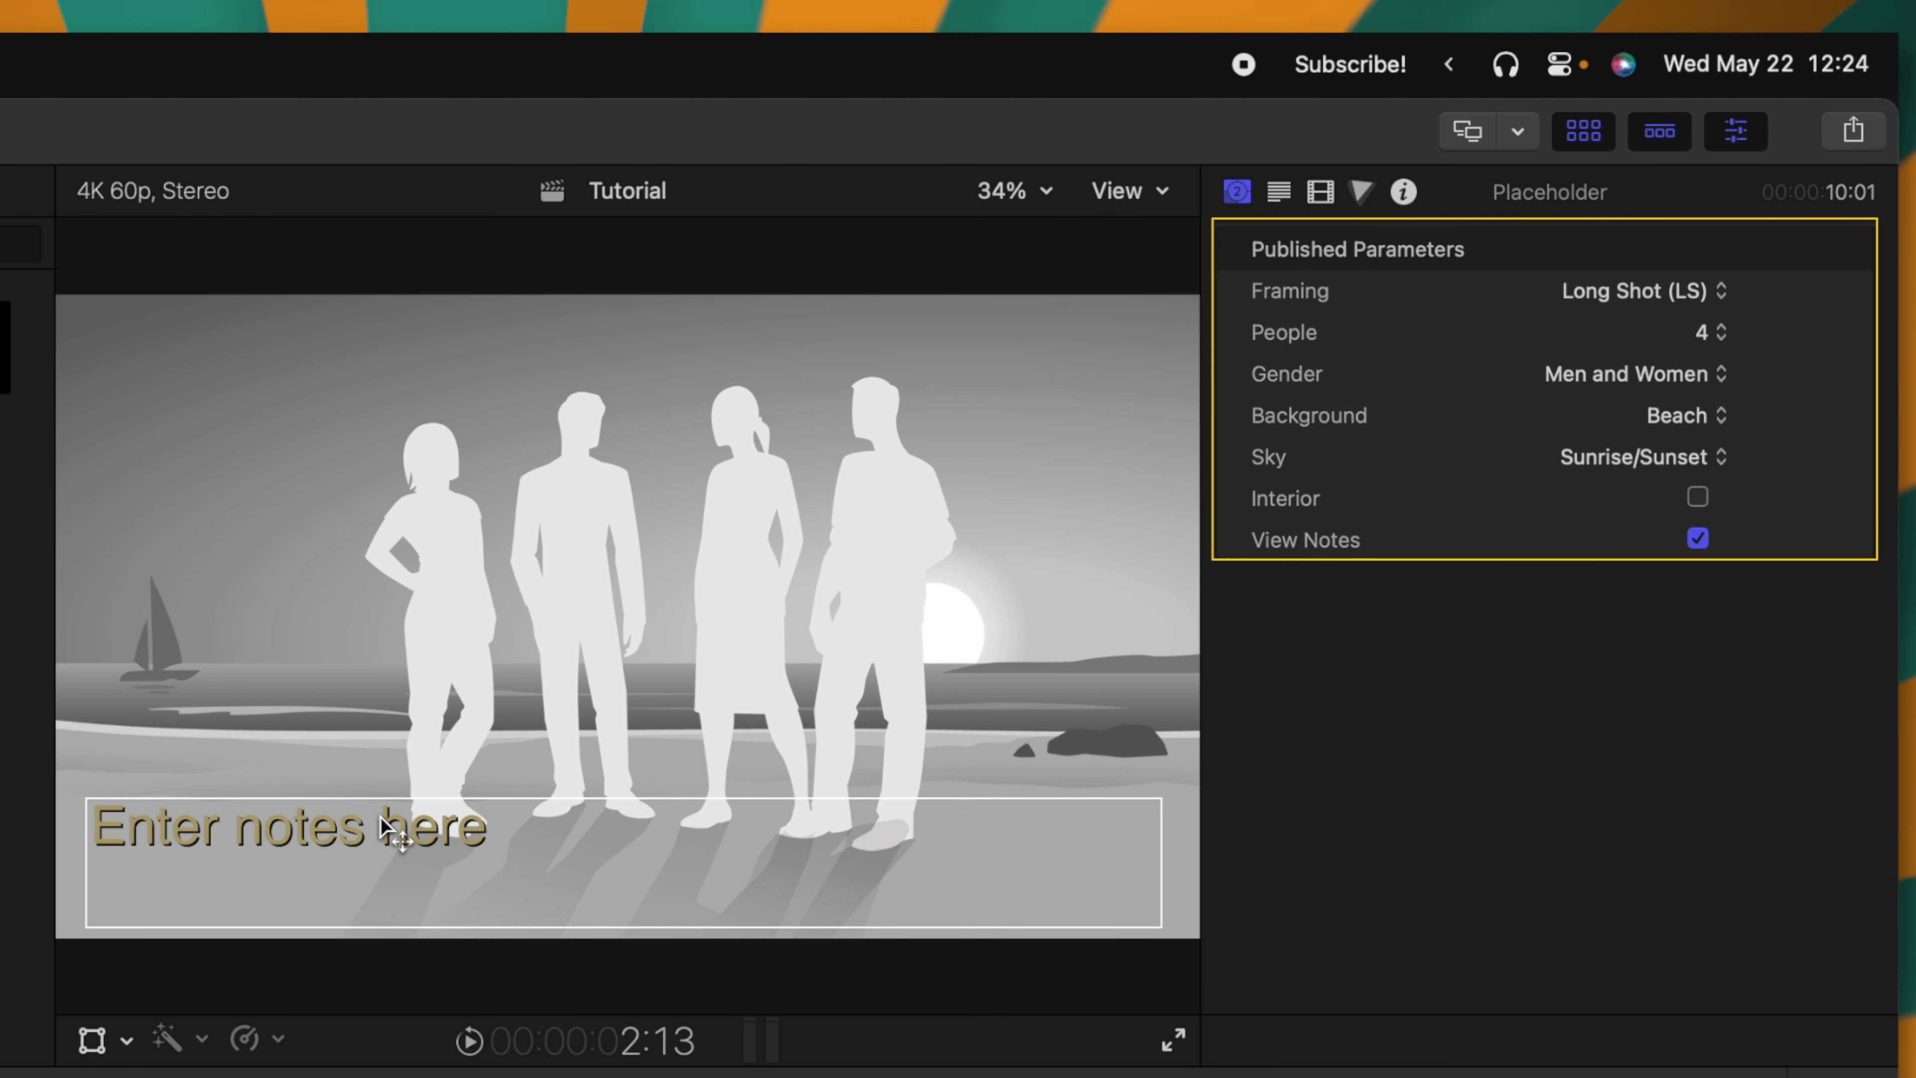
Replace the "Enter notes here" text on the Placeholder with "Sub".
double_click(384, 827)
triple_click(1342, 380)
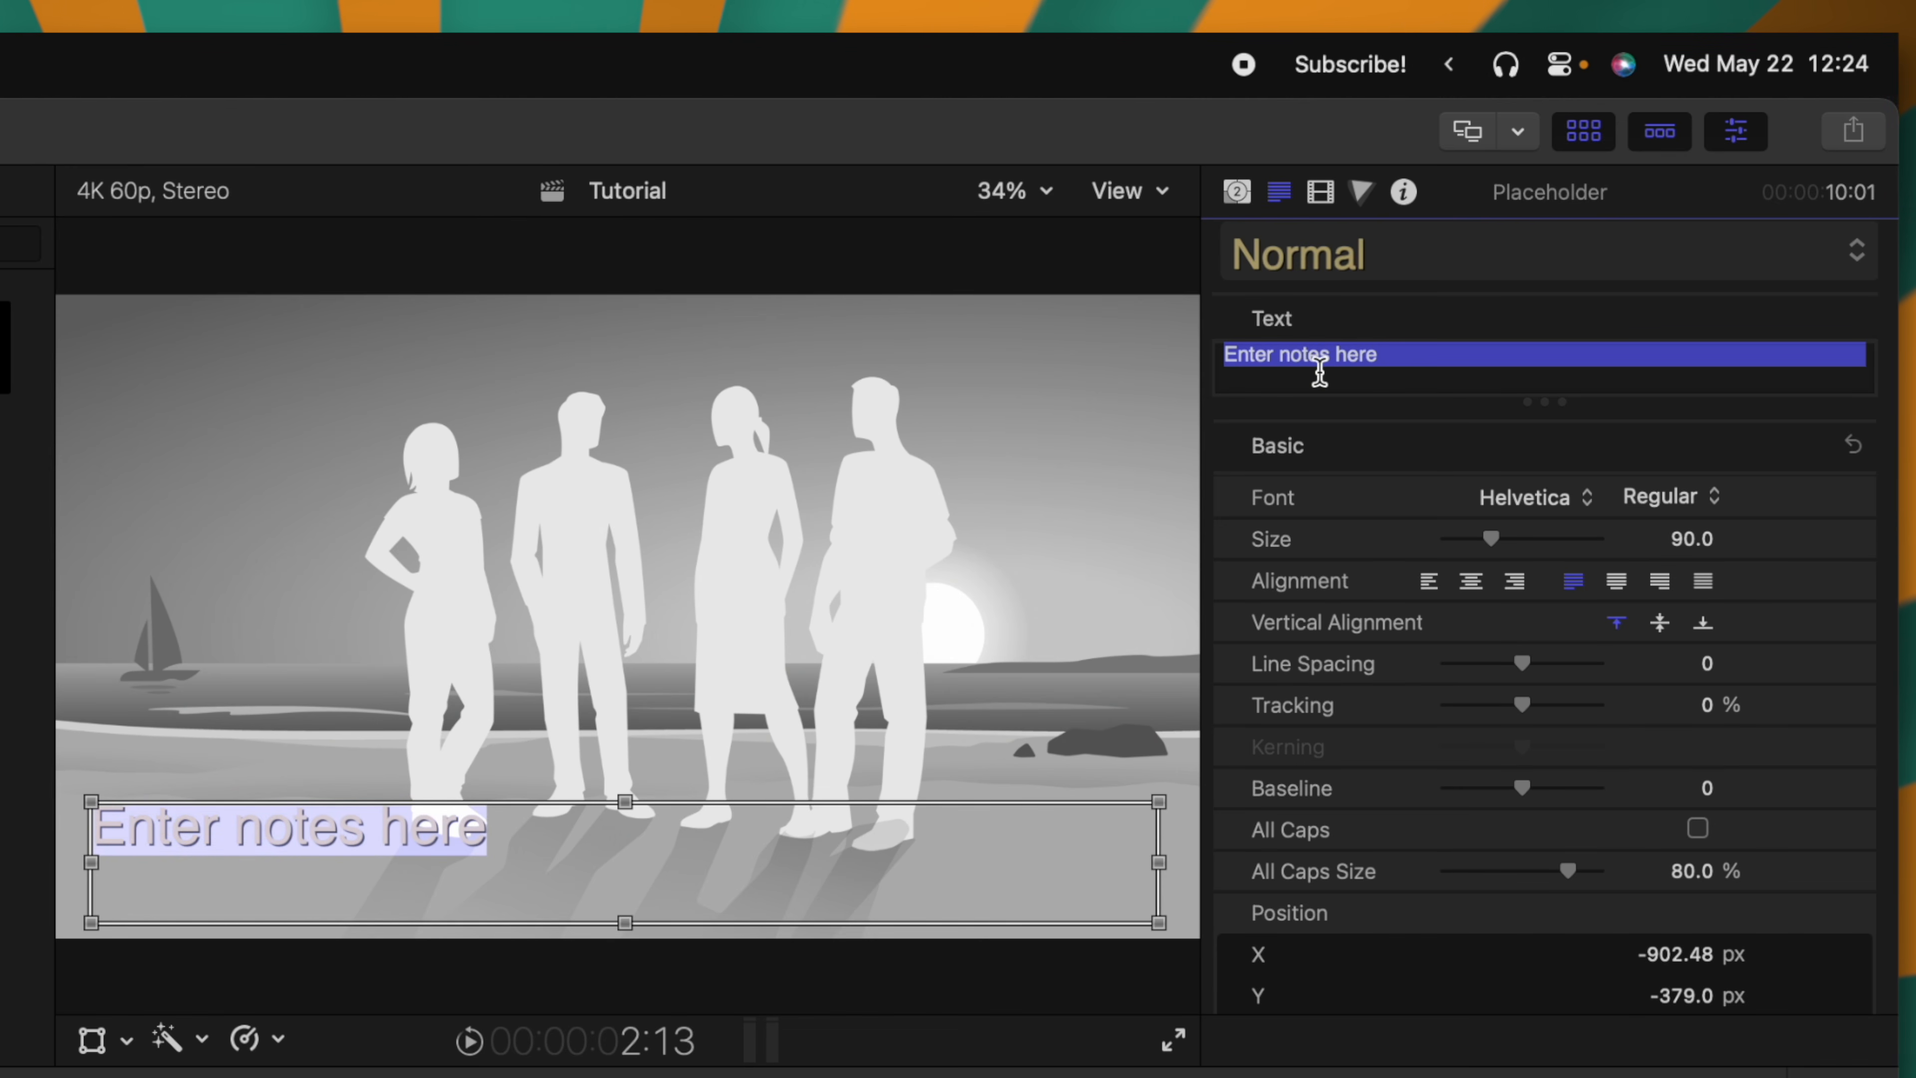
type("Sub")
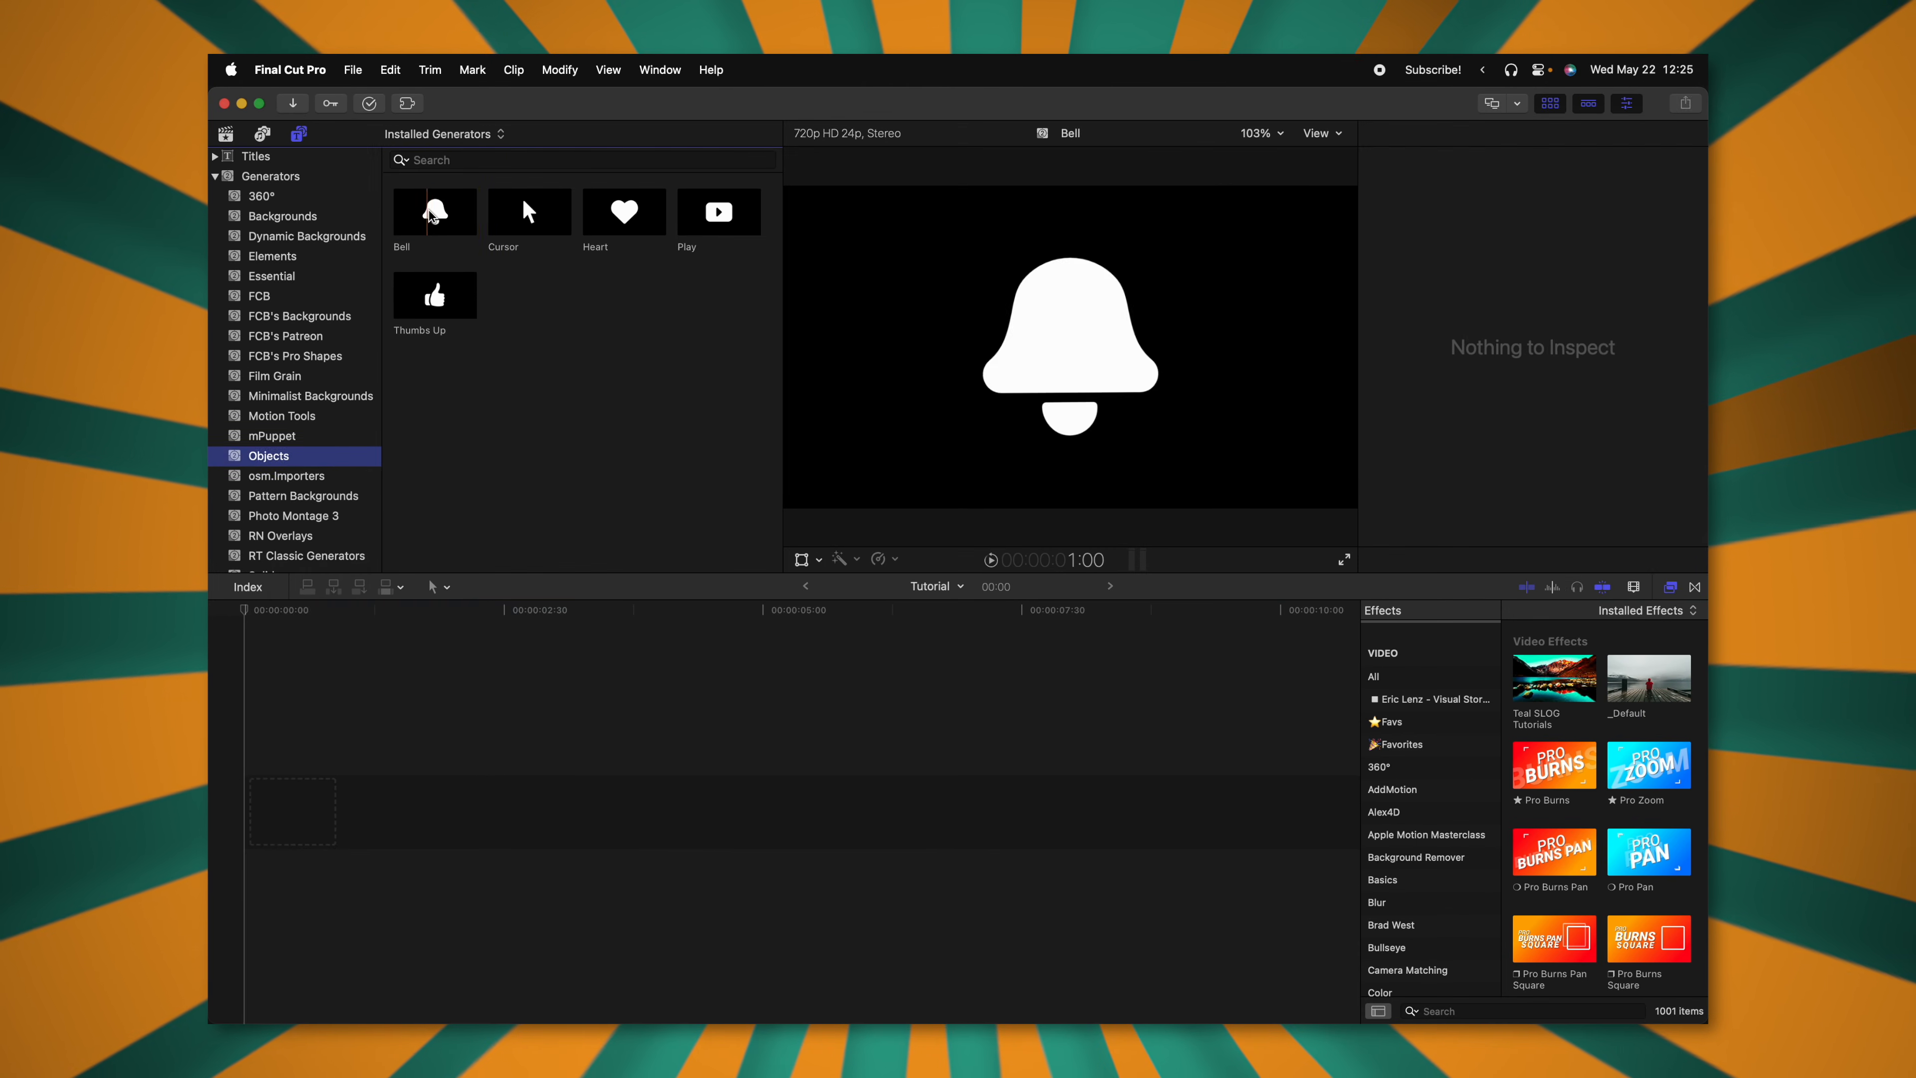
Place the Bell, Cursor, Heart and Play object generators one after another on the timeline.
left_click_drag(433, 217, 275, 705)
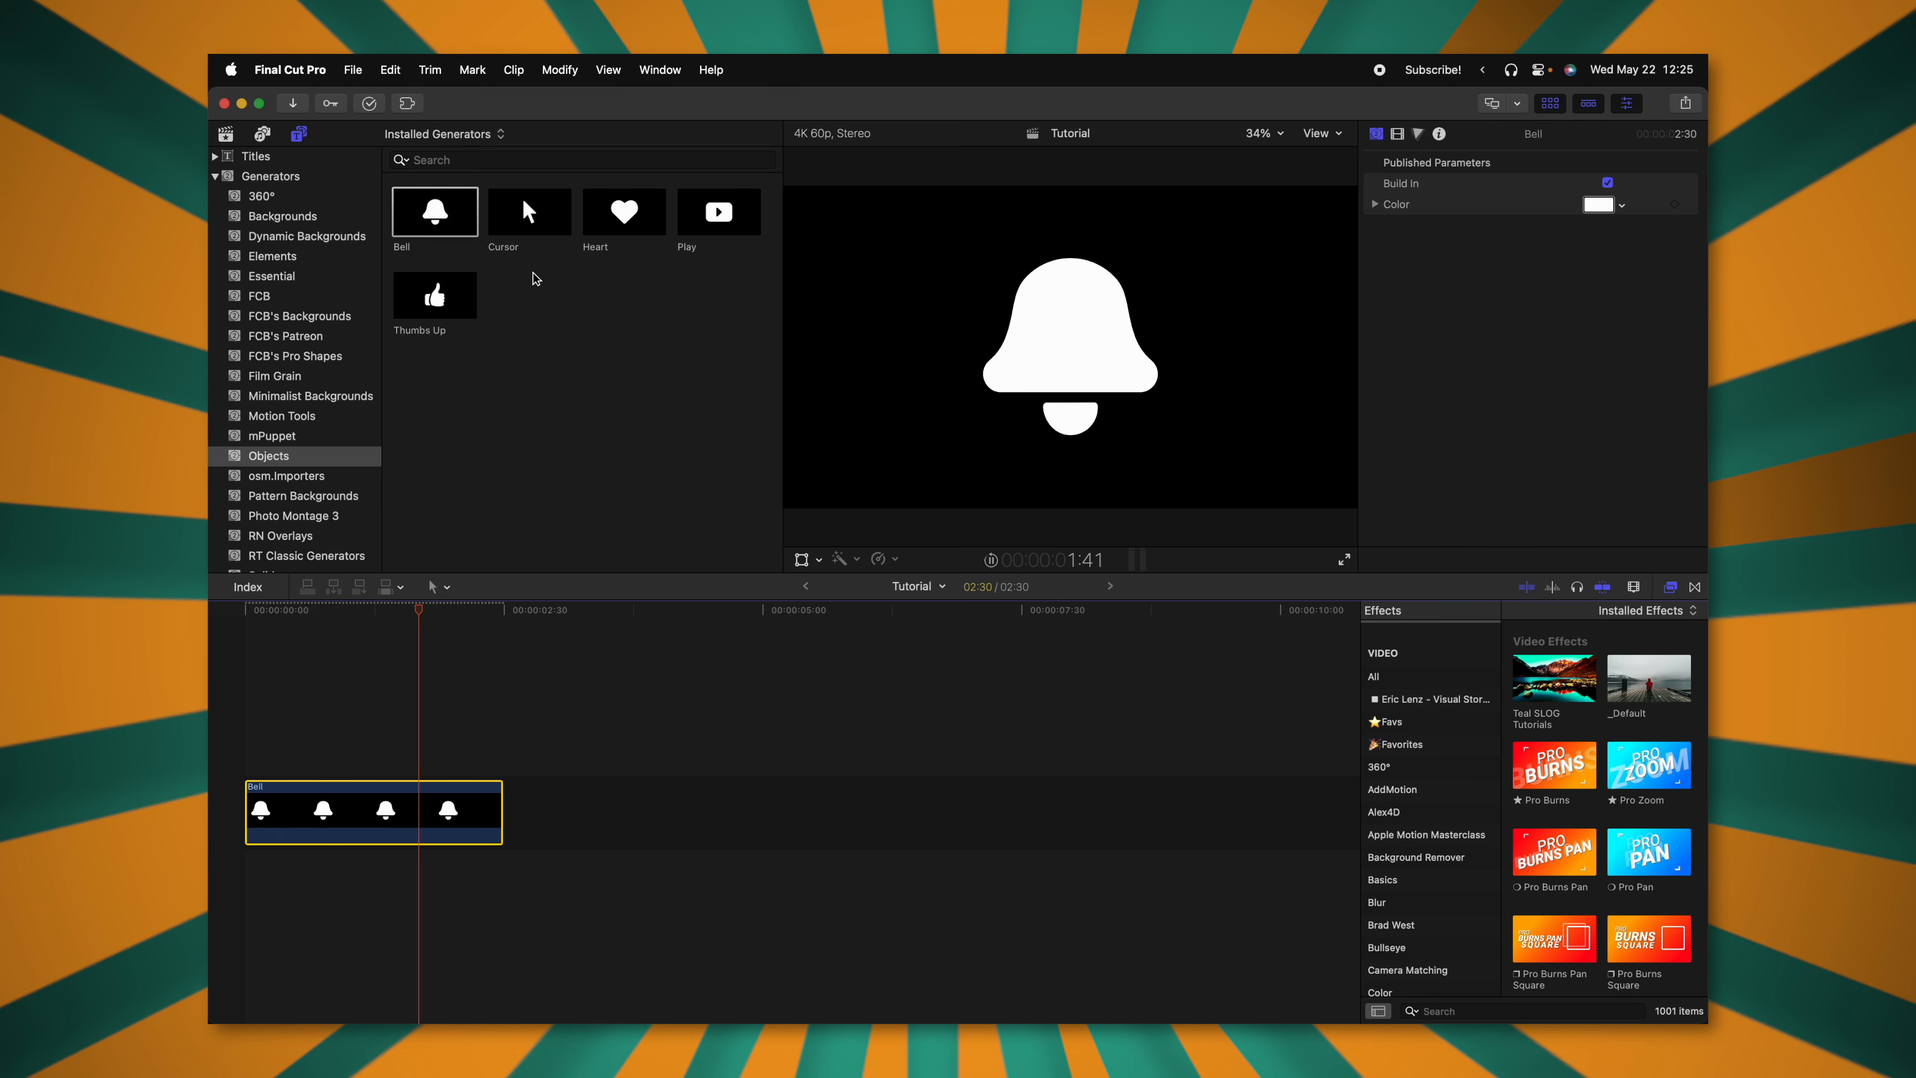
left_click_drag(528, 213, 551, 878)
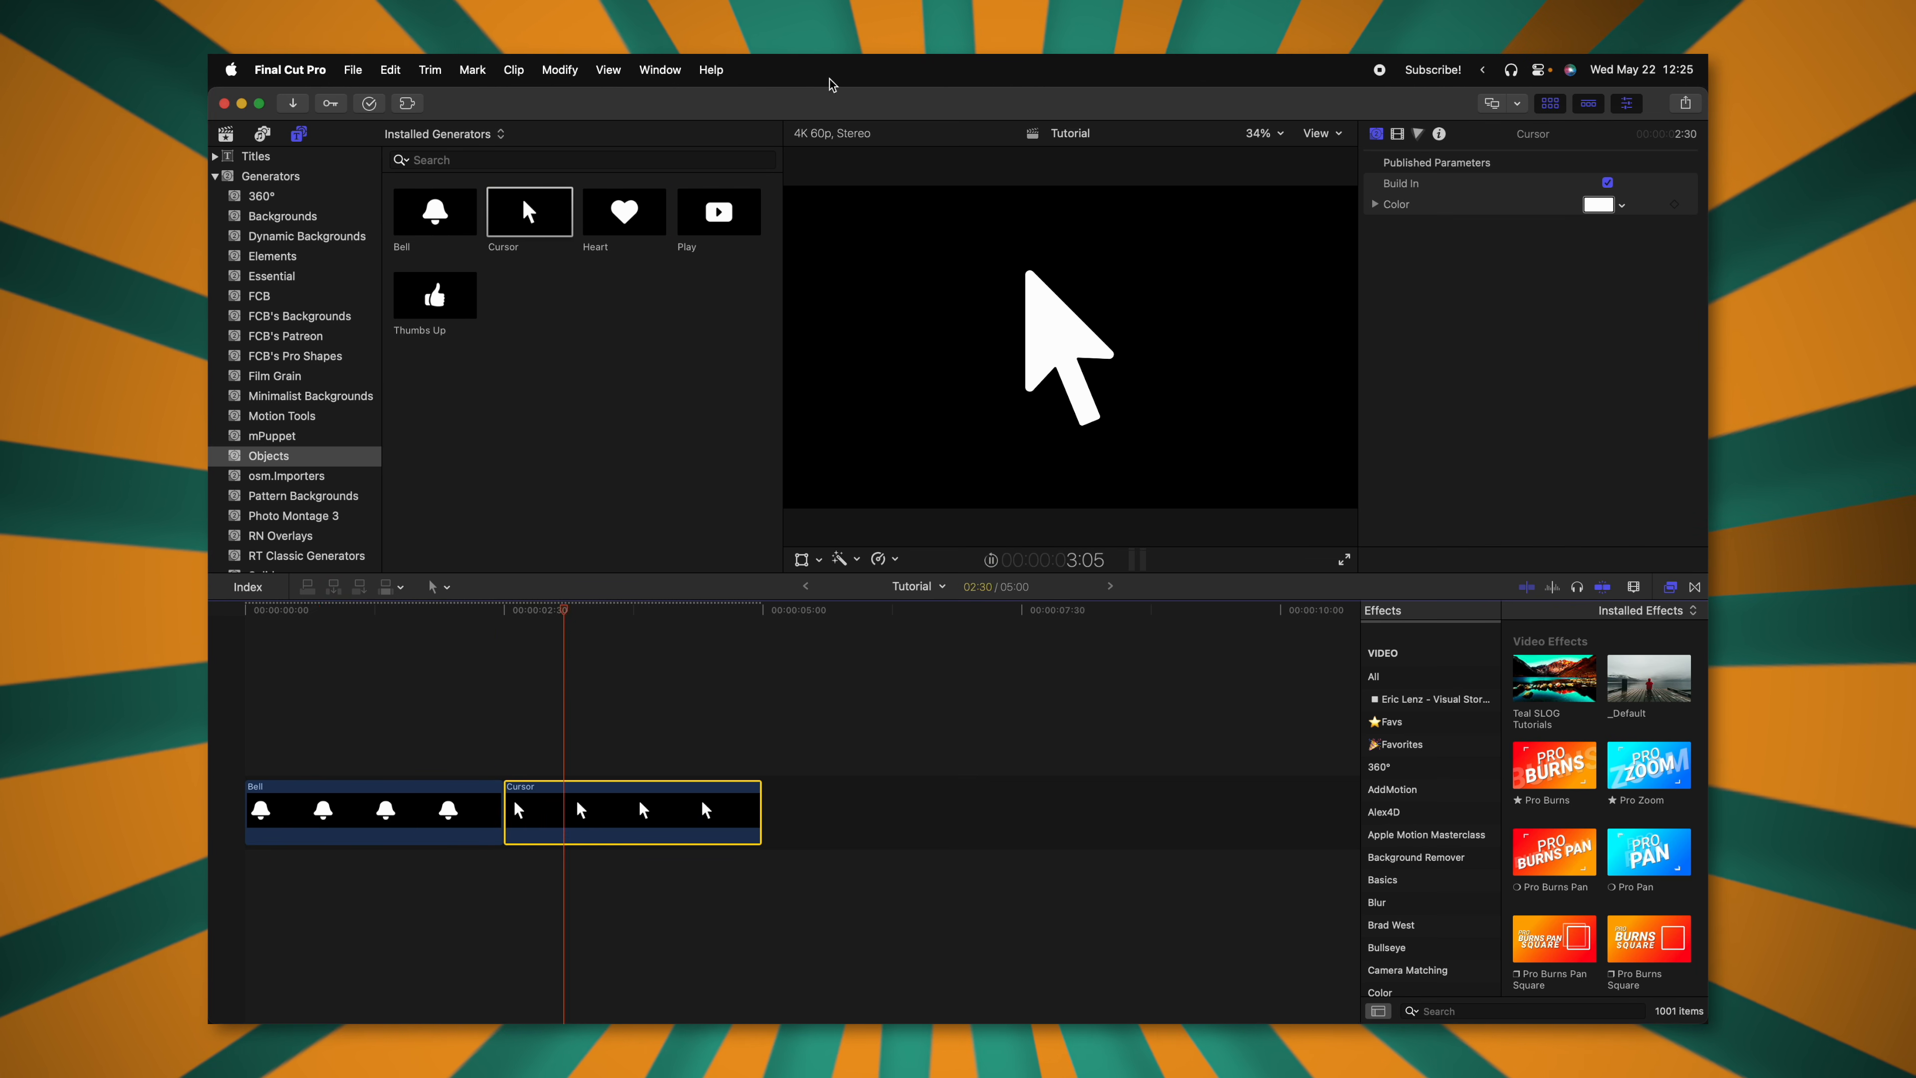
left_click_drag(624, 212, 755, 749)
left_click_drag(718, 212, 1027, 792)
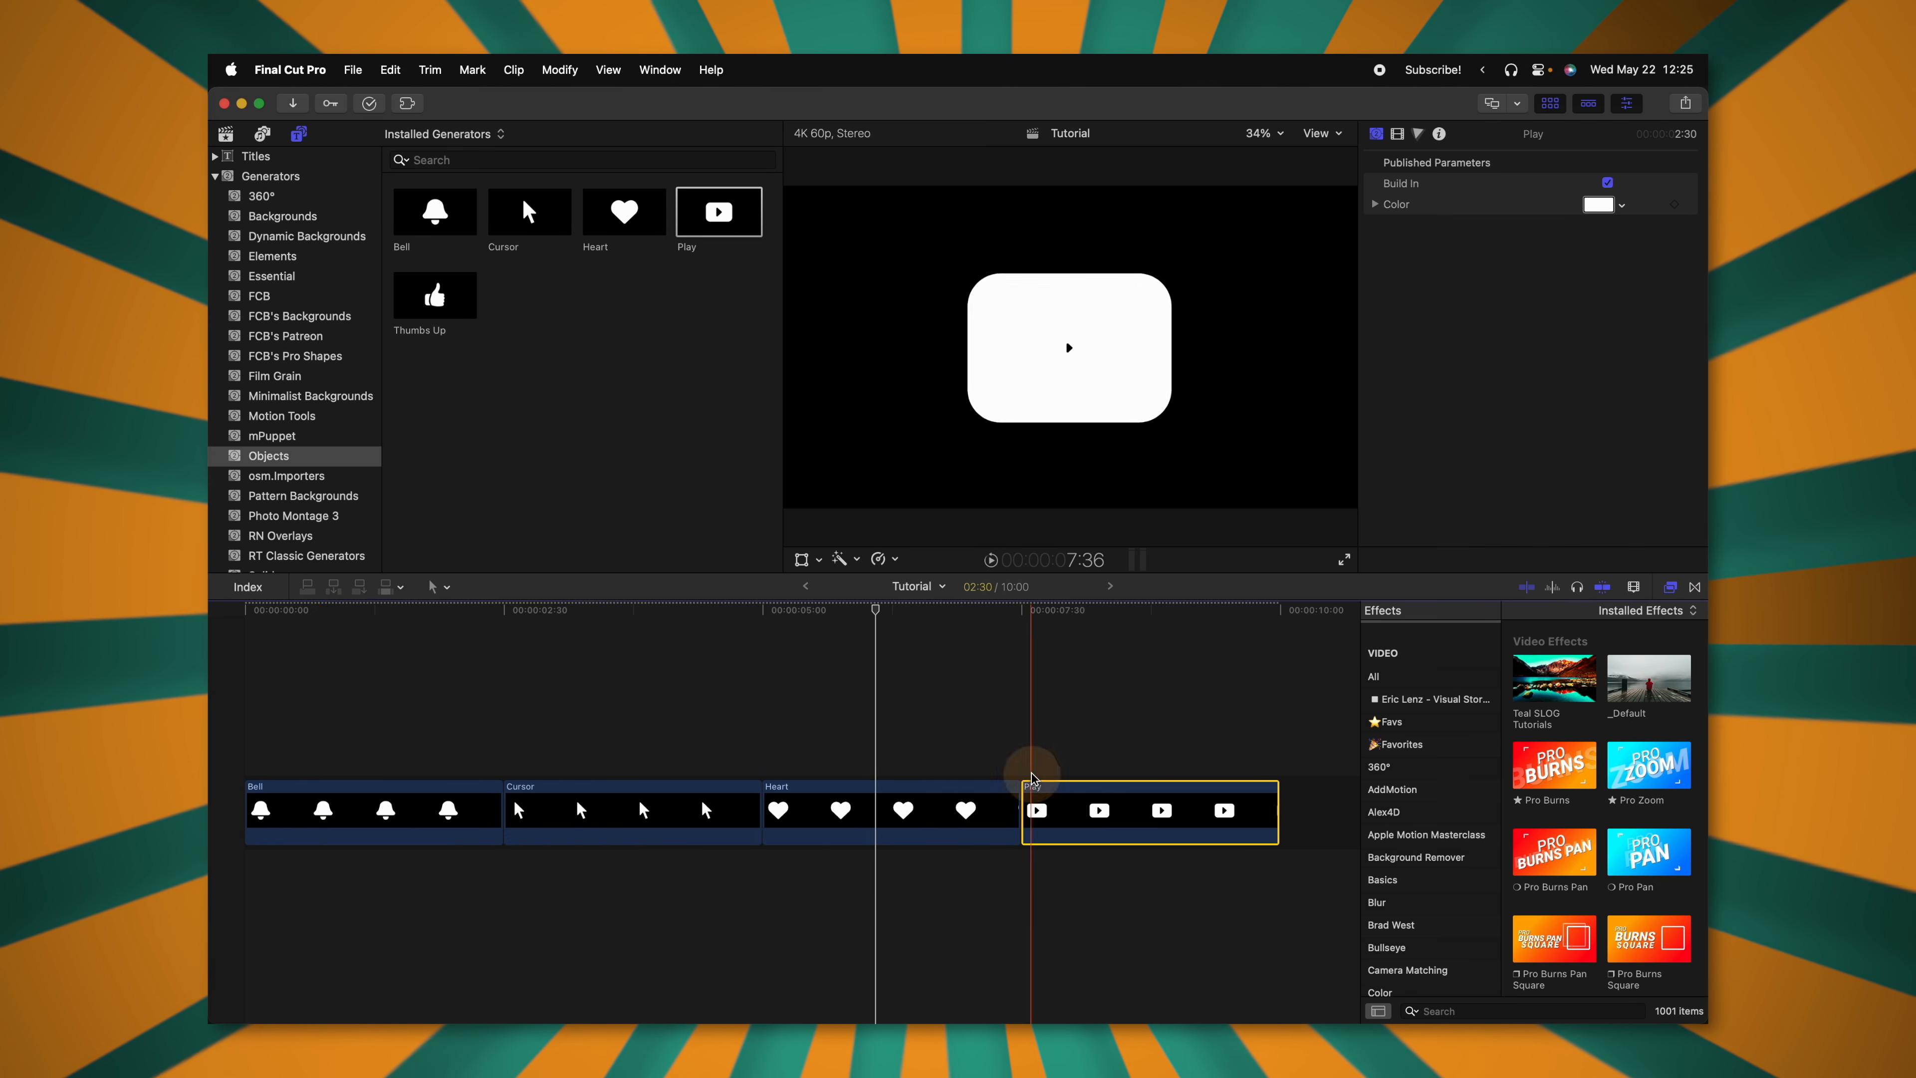